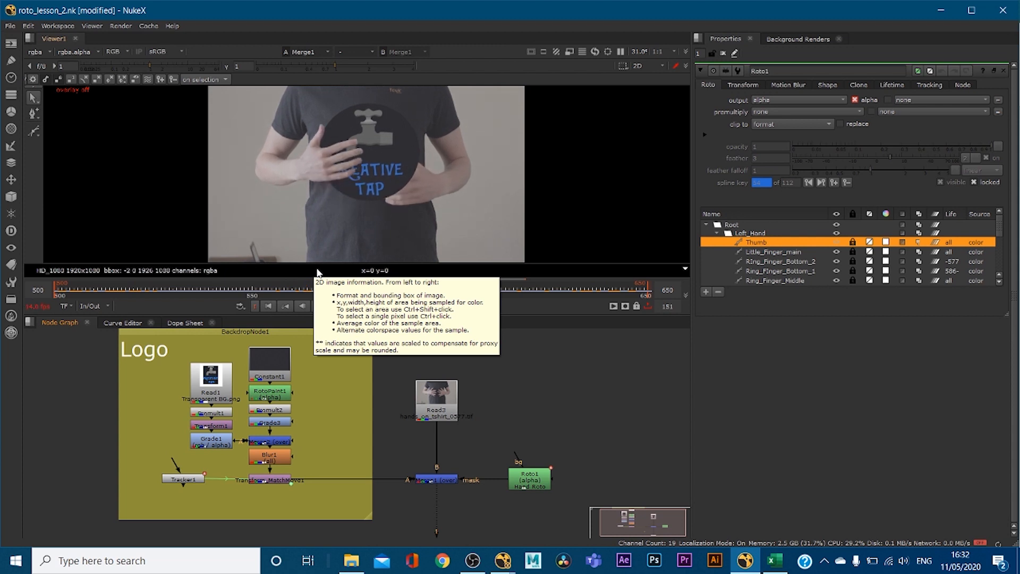
Step: View the Read3 t-shirt footage in the viewer and open its node properties
click(444, 410)
key(1)
click(405, 372)
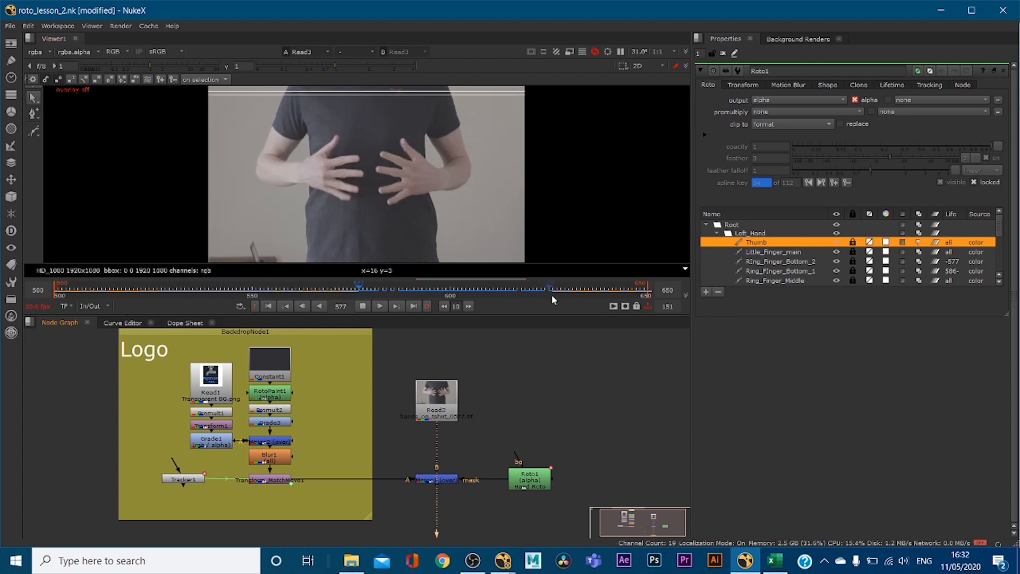
double_click(439, 399)
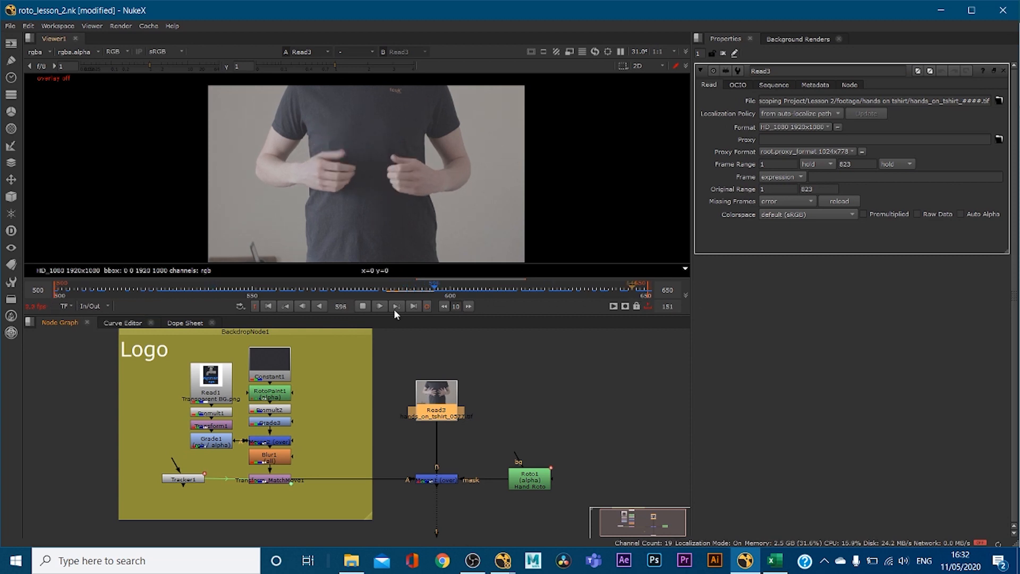
Step: Stop playback and switch the timeline's frame range display to Global
click(106, 307)
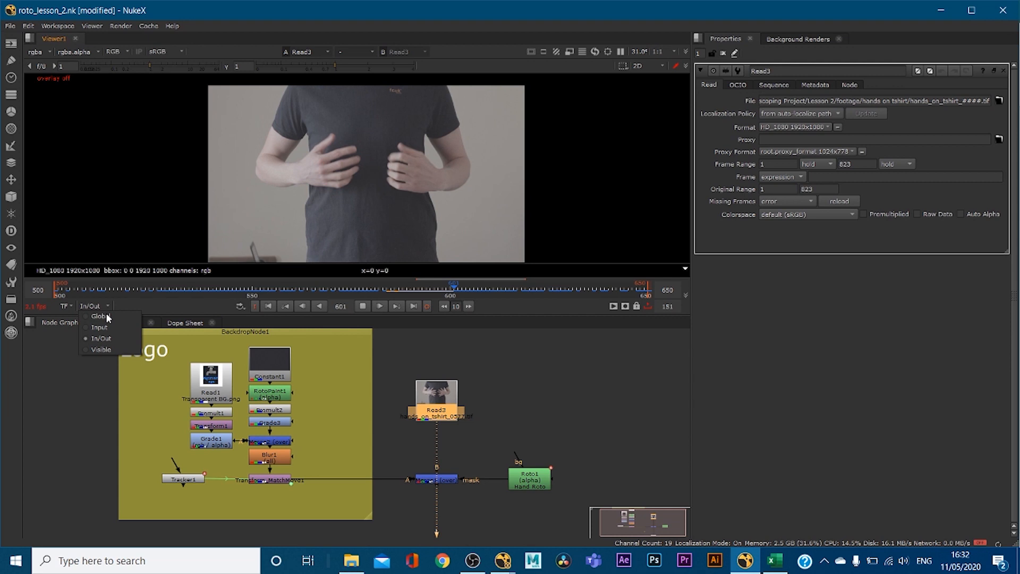
click(363, 306)
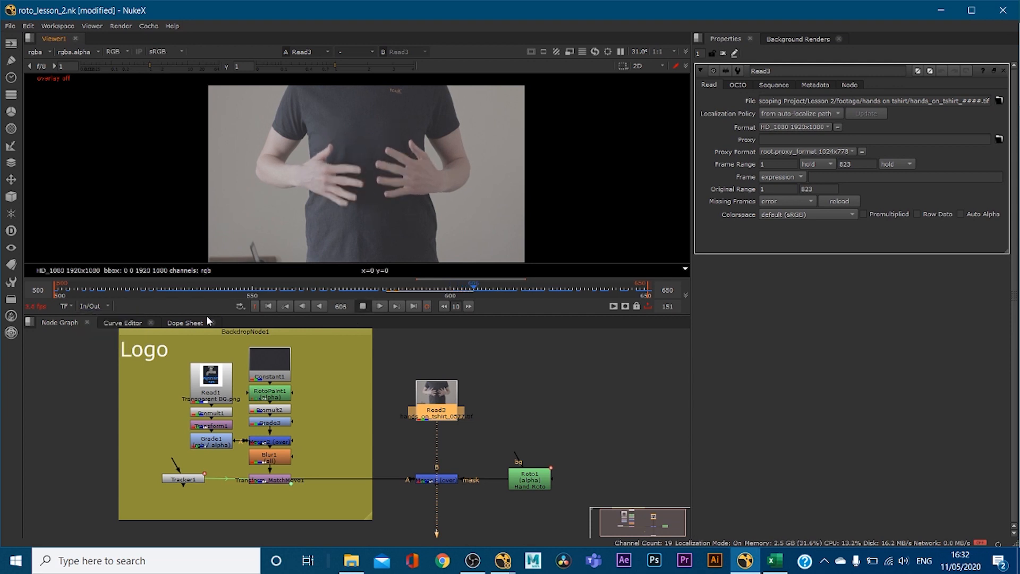
click(102, 307)
click(101, 314)
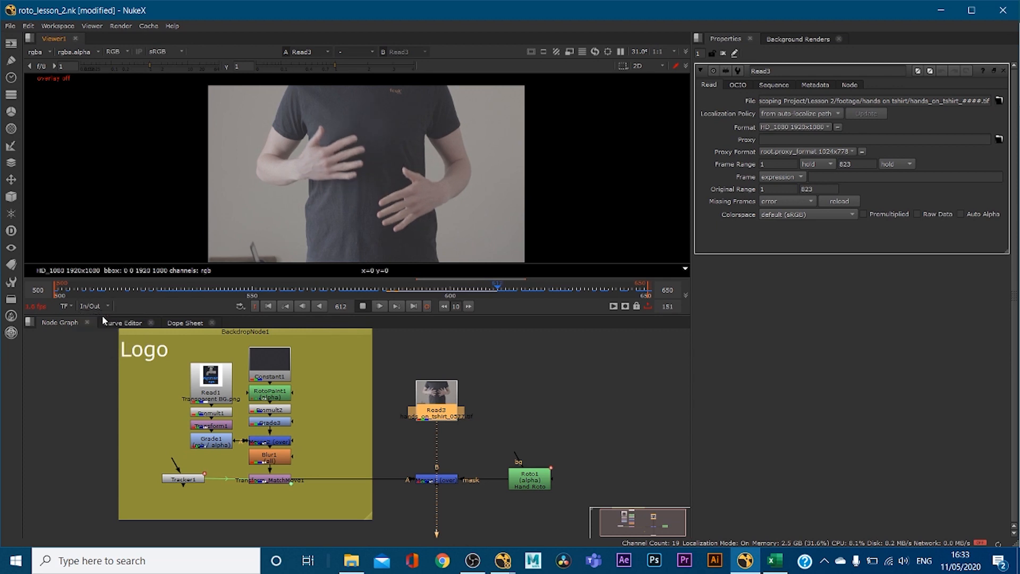
click(363, 306)
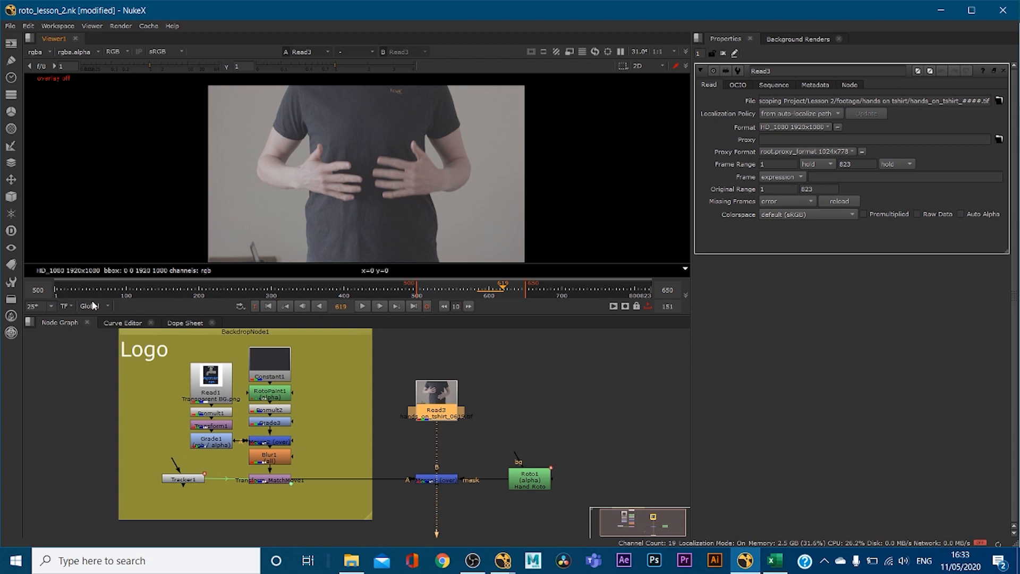
click(106, 307)
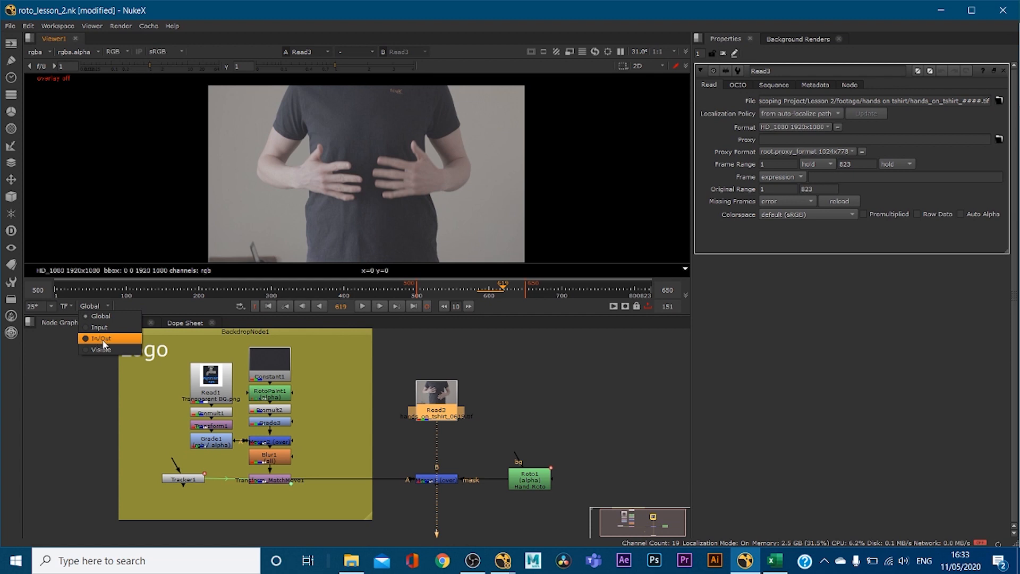
click(37, 339)
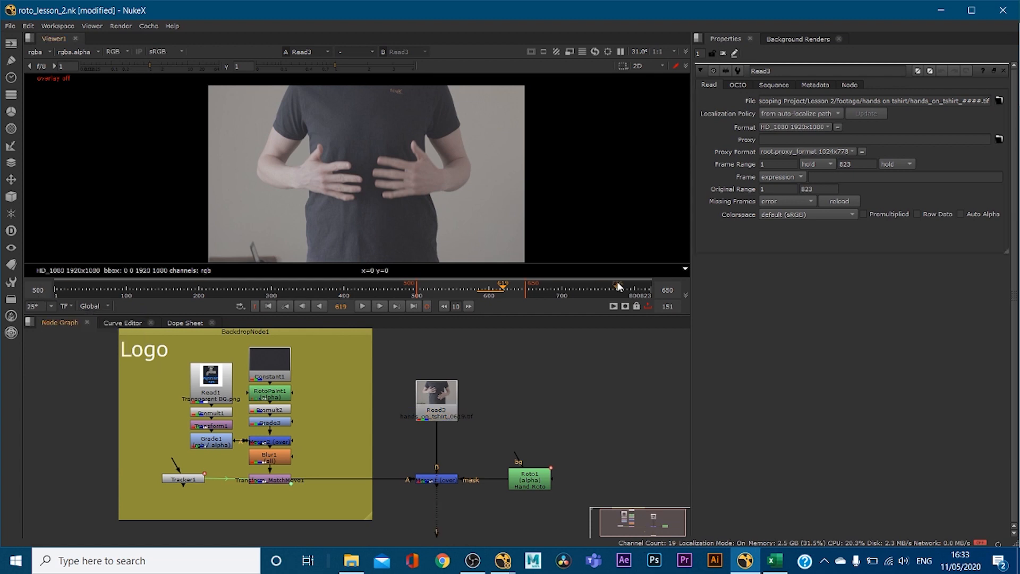
Step: Set the timeline's in frame to 400 and its out frame to 750
double_click(38, 290)
text(400)
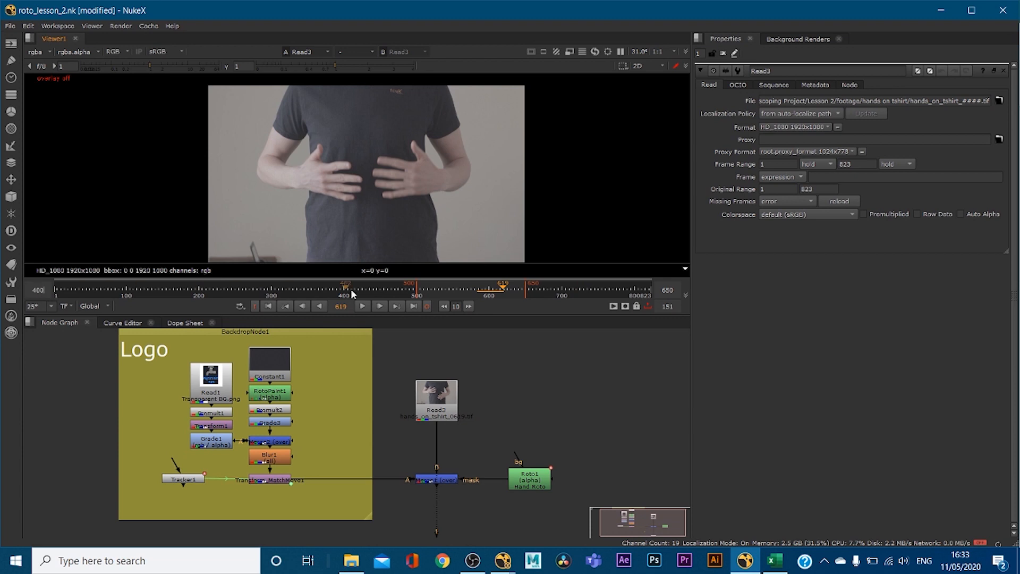
key(Return)
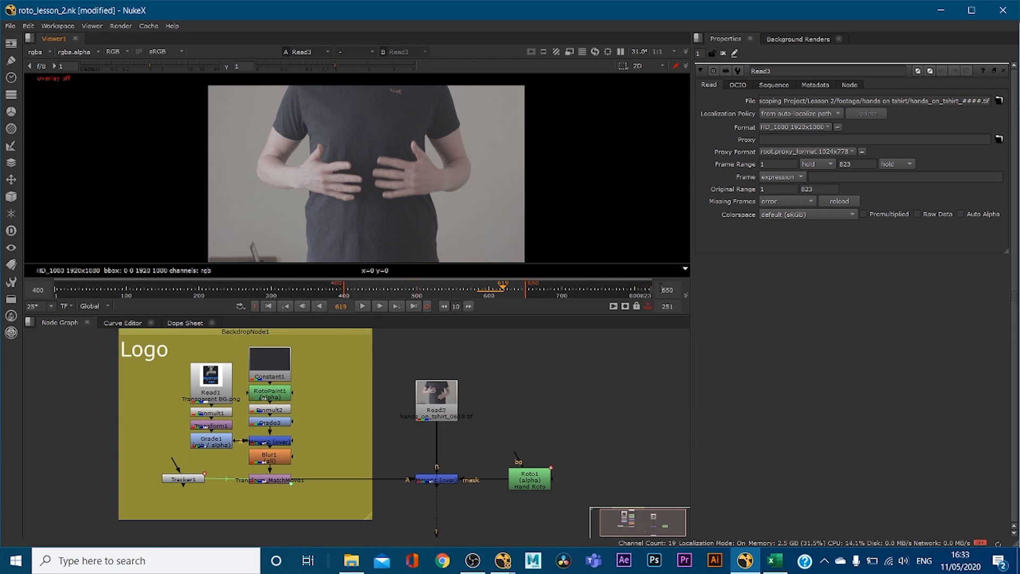
key(Return)
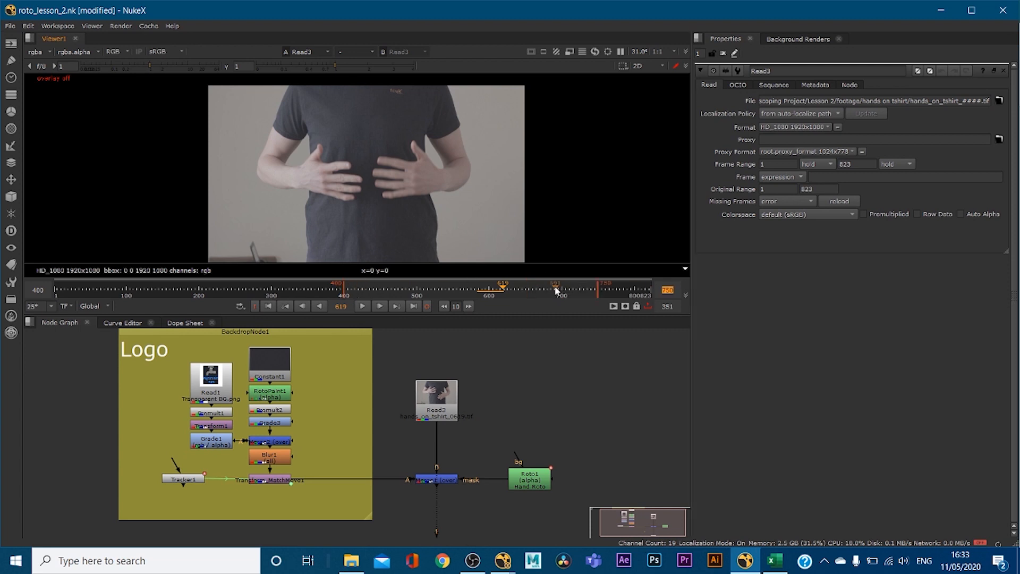
click(381, 293)
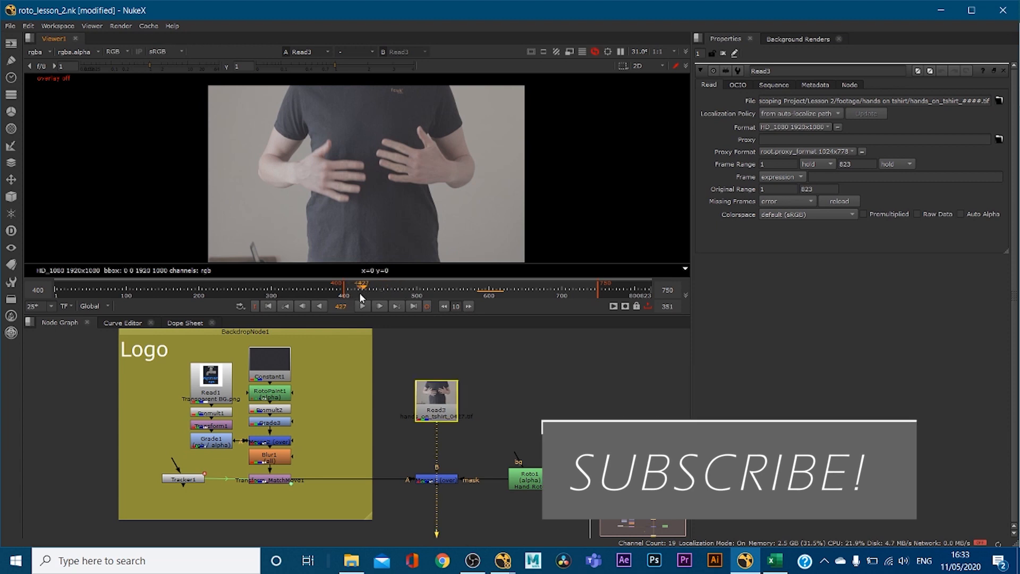
Step: Mark the playback range directly on the timeline, with the in point at frame 427 and the out point at frame 730
click(361, 292)
key(i)
click(587, 291)
key(o)
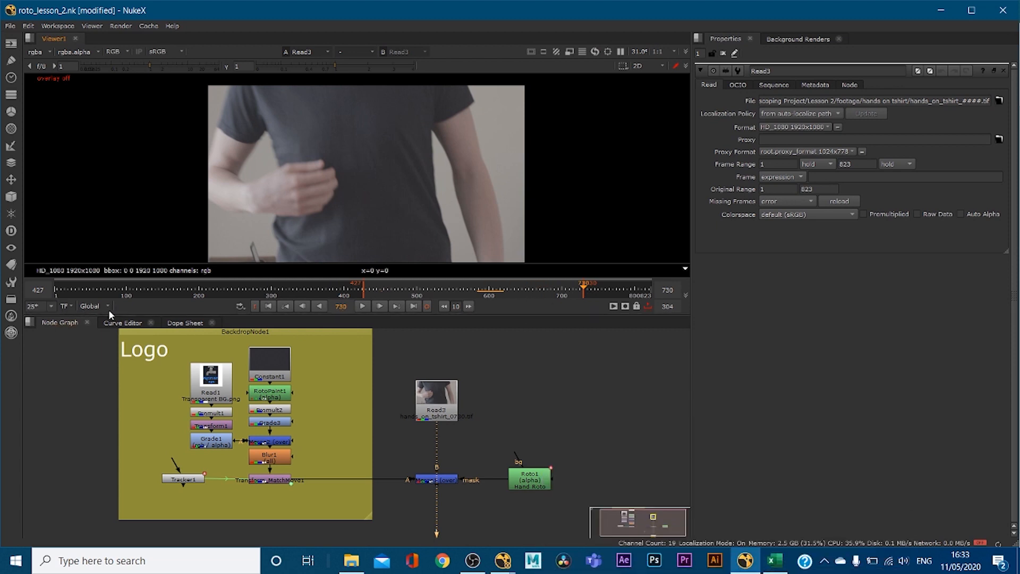
Step: Limit the timeline display to the In/Out range and mark frame 500 as the in point and frame 650 as the out point
click(108, 307)
click(109, 337)
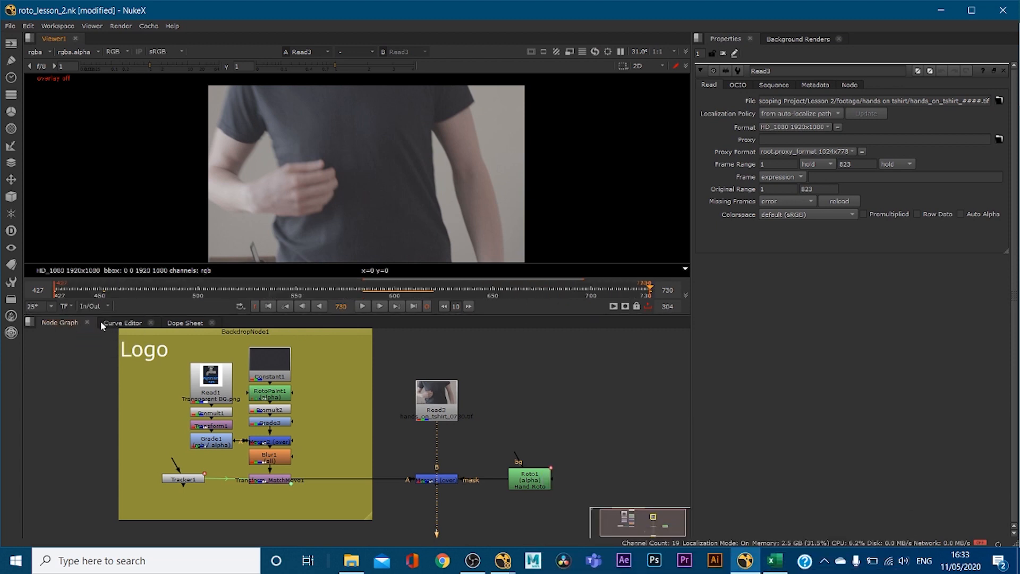
click(198, 293)
key(i)
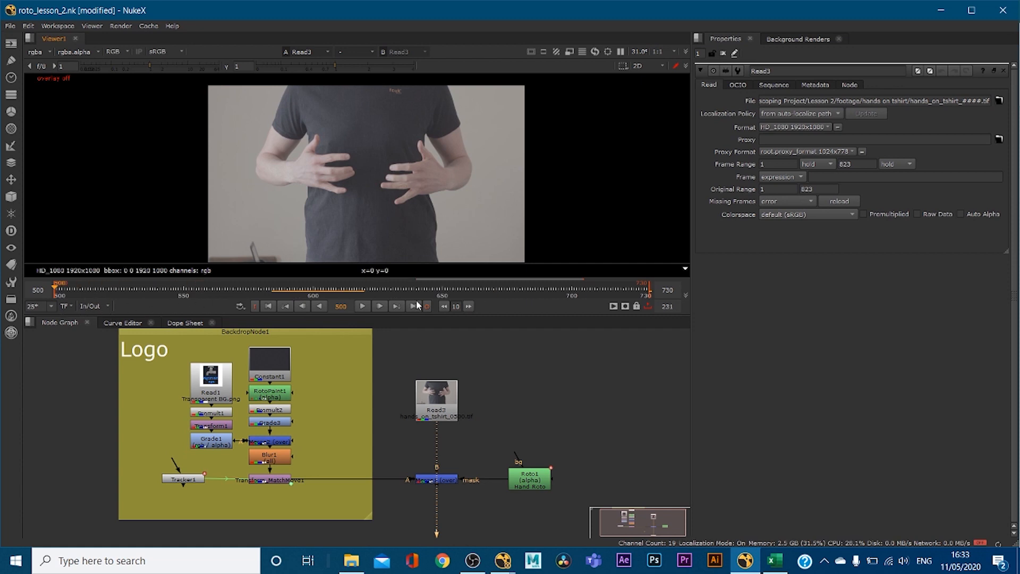
click(442, 290)
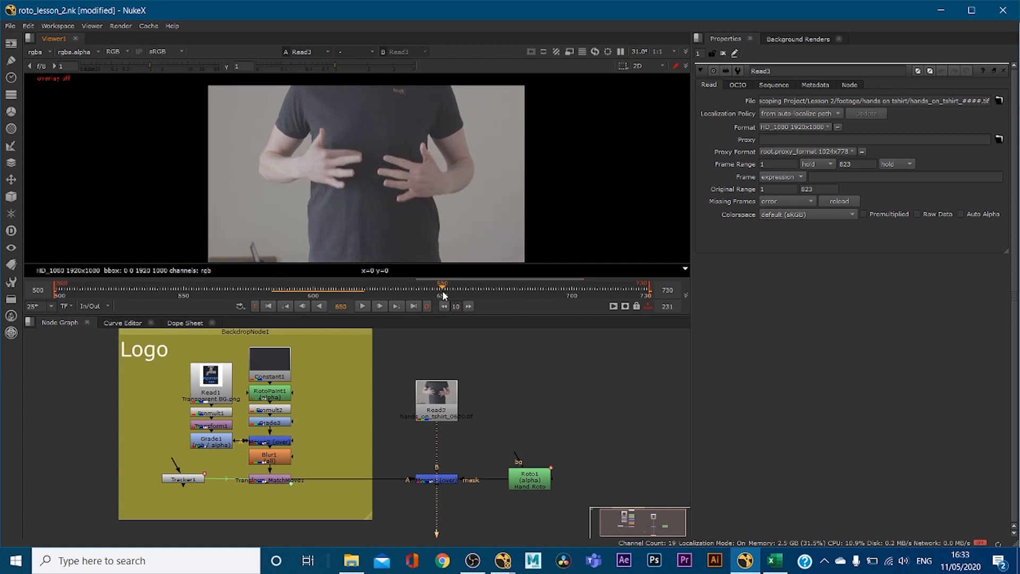
key(o)
drag(150, 290, 344, 290)
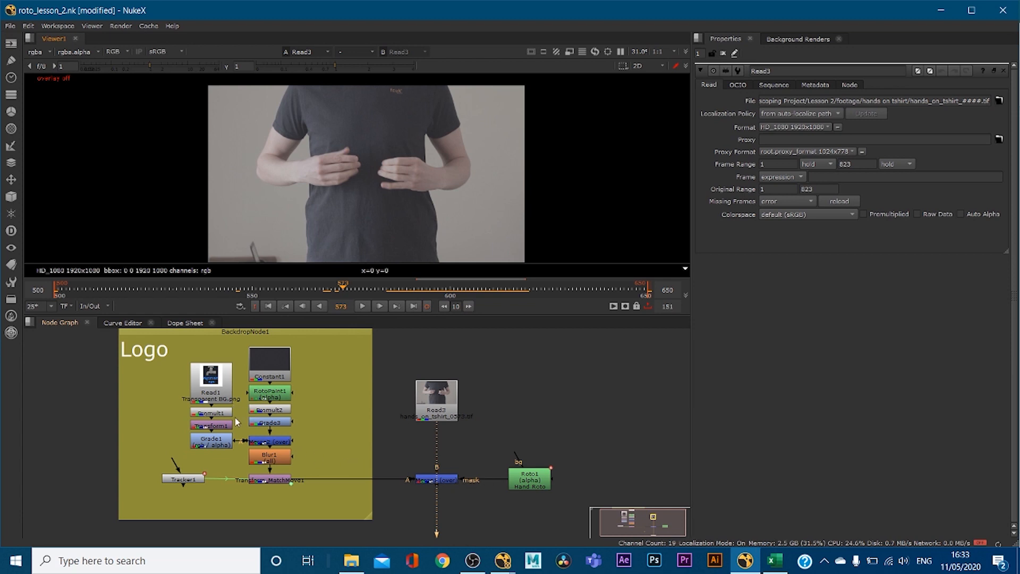
Step: Inspect the outputs of Premult2 and Merge2 to compare the plain background circle with the combined logo
click(270, 441)
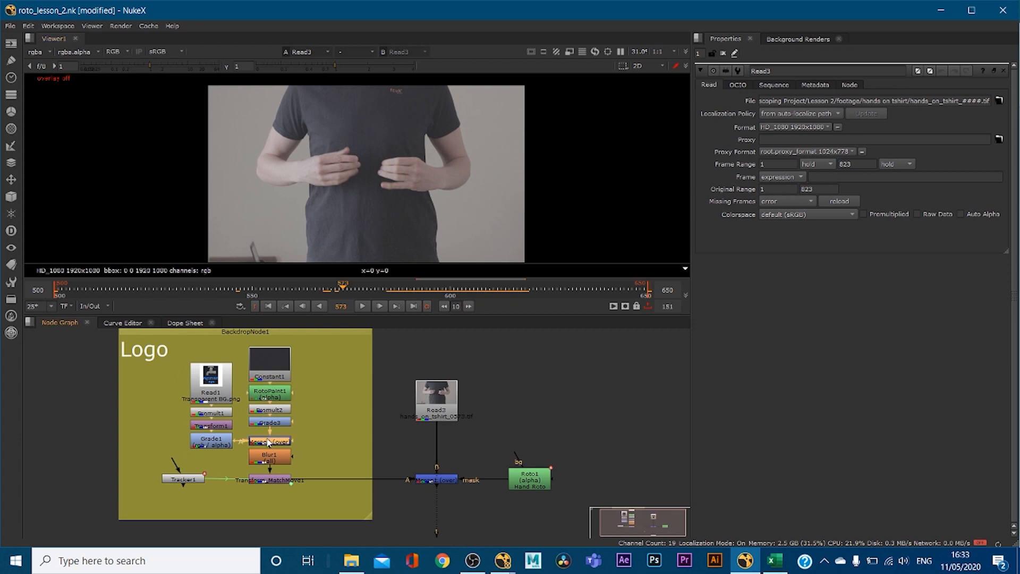
key(1)
click(276, 412)
key(1)
click(271, 368)
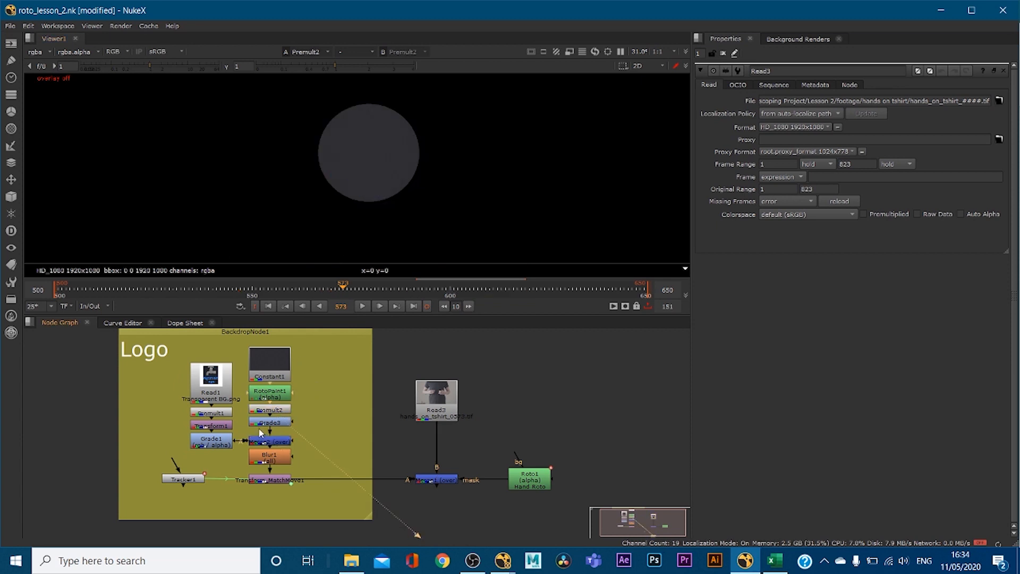
click(264, 441)
key(1)
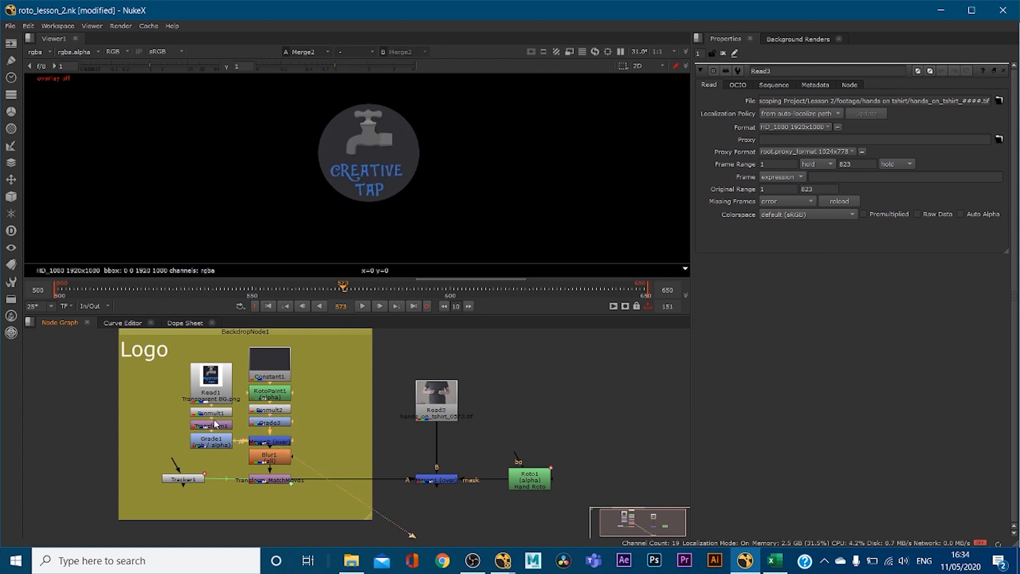
Step: Inspect the outputs of Premult1, Transform1 and Grade1 in the Read1 logo branch
click(215, 414)
key(1)
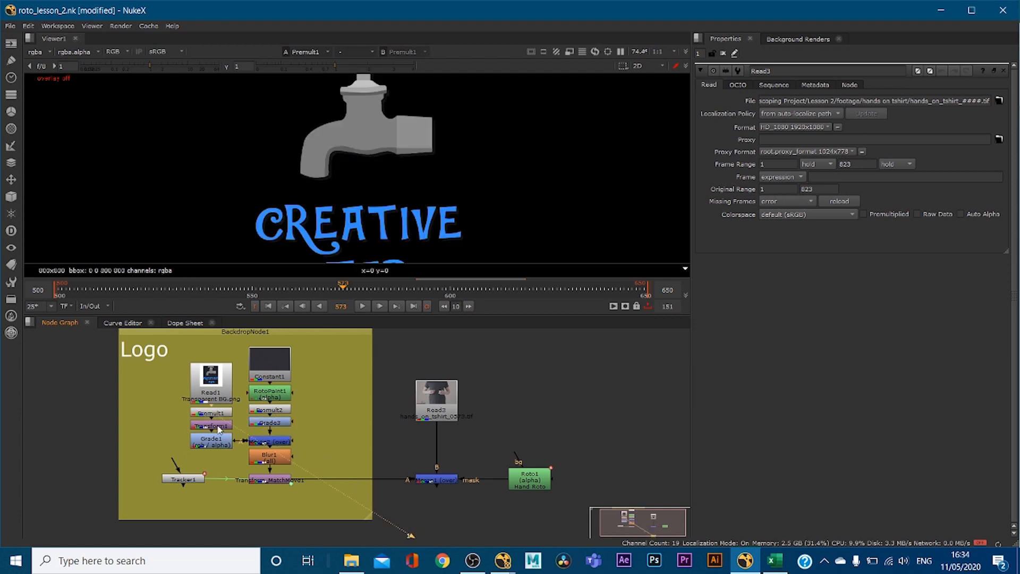
click(211, 384)
click(211, 429)
key(1)
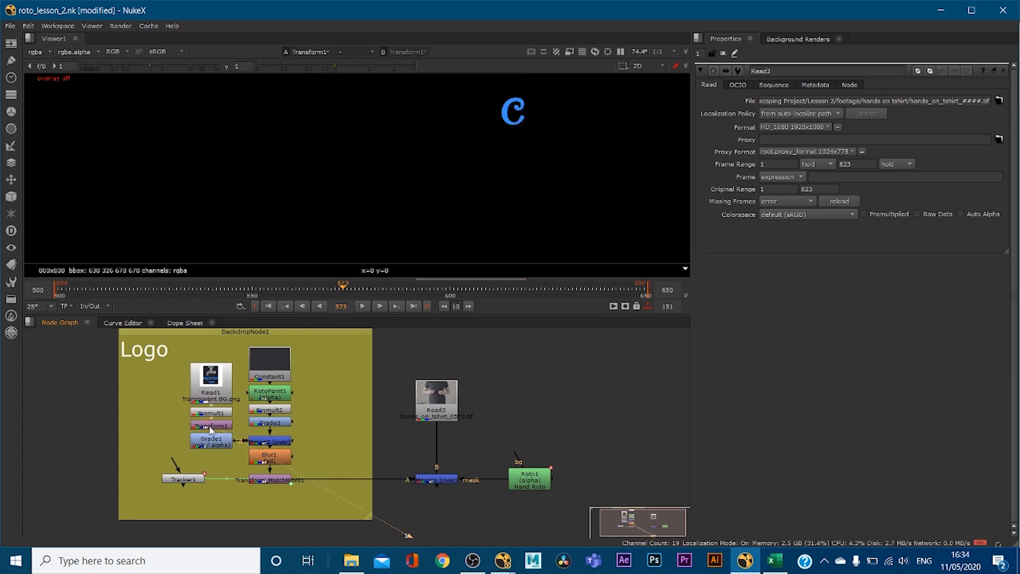
click(211, 444)
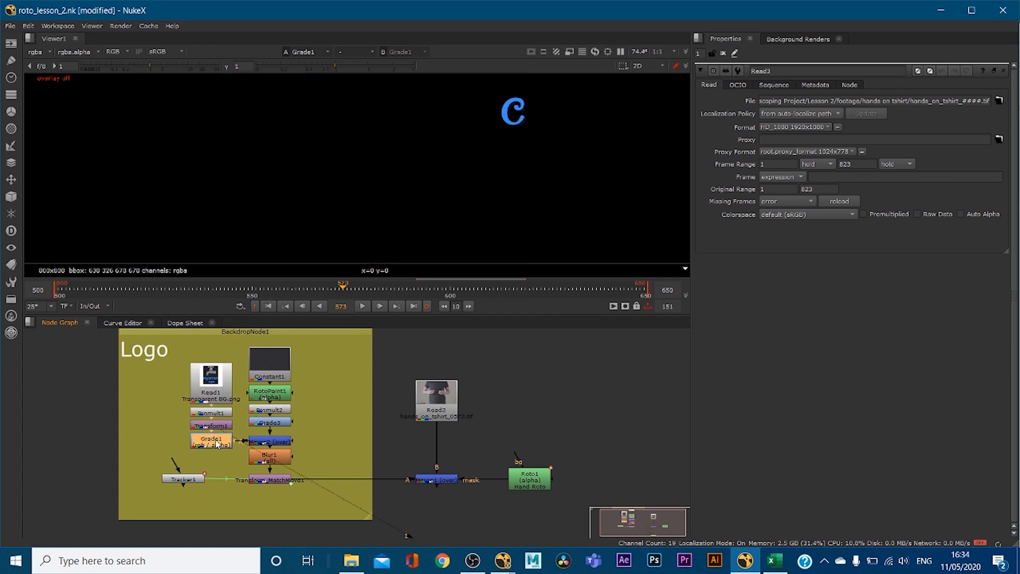
Step: View the combined logo at Merge2 and its softened version at Blur1
click(262, 443)
key(1)
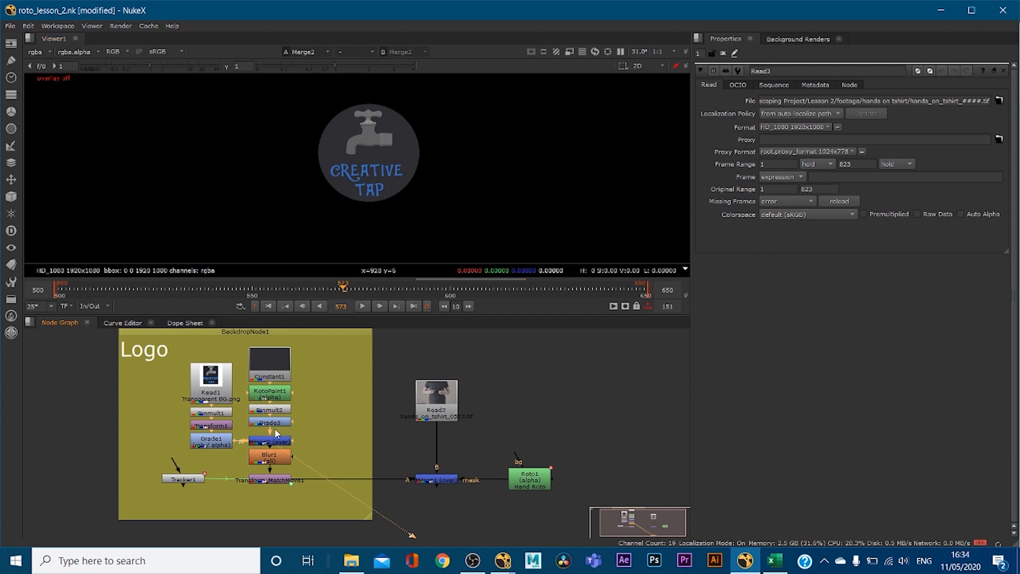
click(272, 457)
key(1)
Step: View the Read3 footage, play it back and step through frames to examine the shirt and hand movement
click(436, 395)
key(1)
click(574, 290)
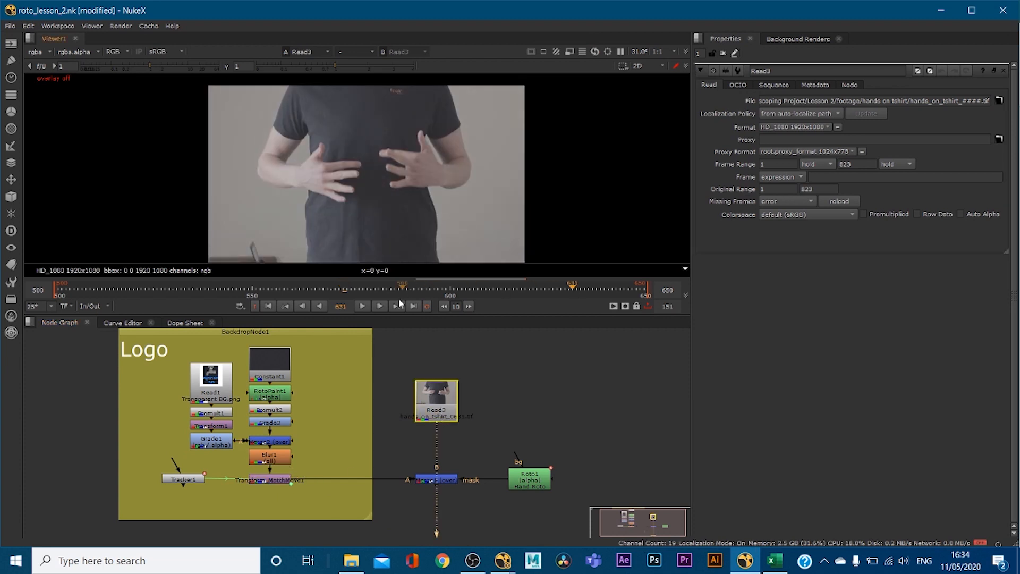
click(363, 306)
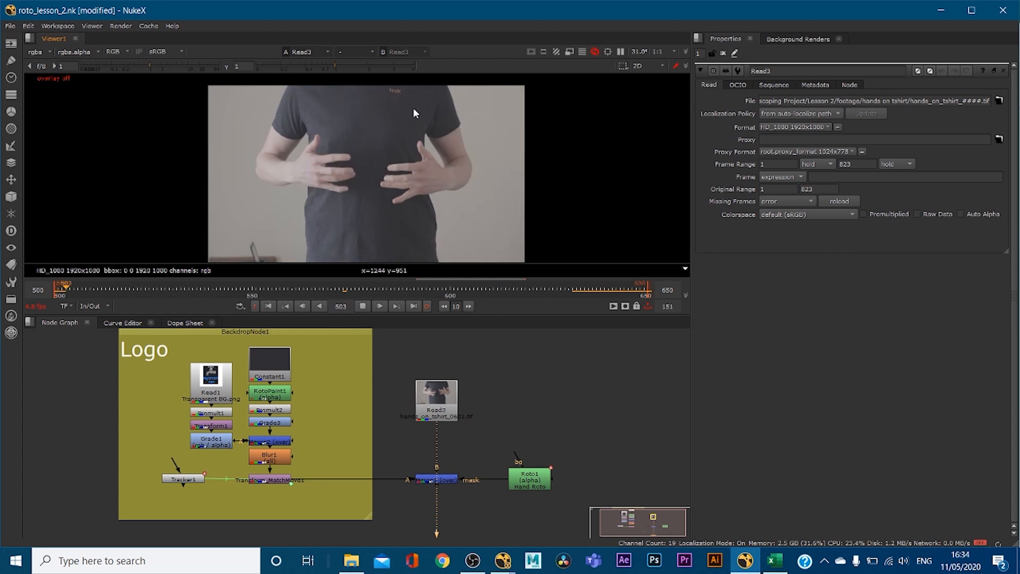
click(584, 290)
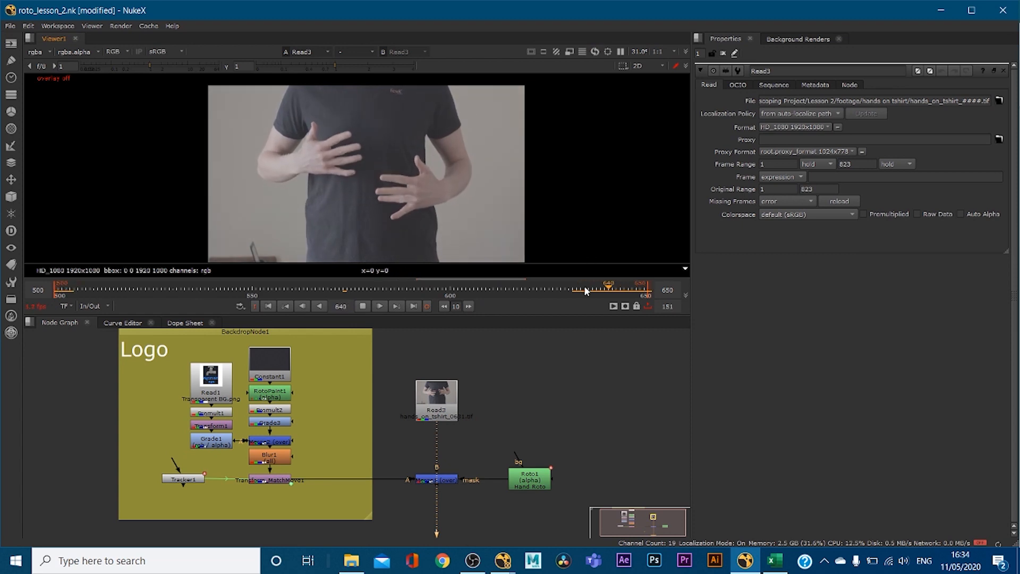
key(Left)
key(Left)
key(Left)
key(Left)
key(Left)
key(Right)
key(Right)
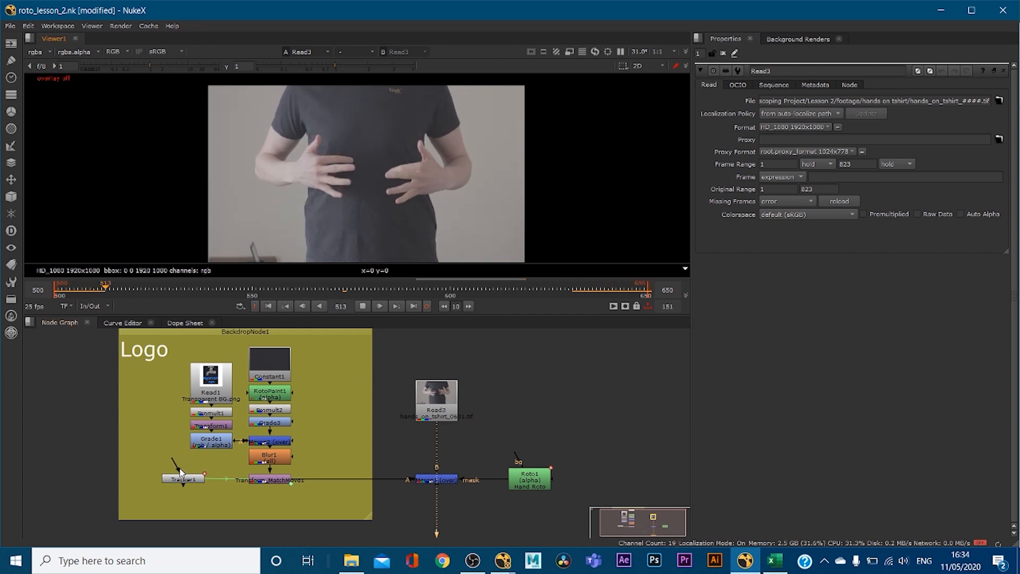
Step: Stop playback and open the properties of the Transform_MatchMove1 node
click(260, 479)
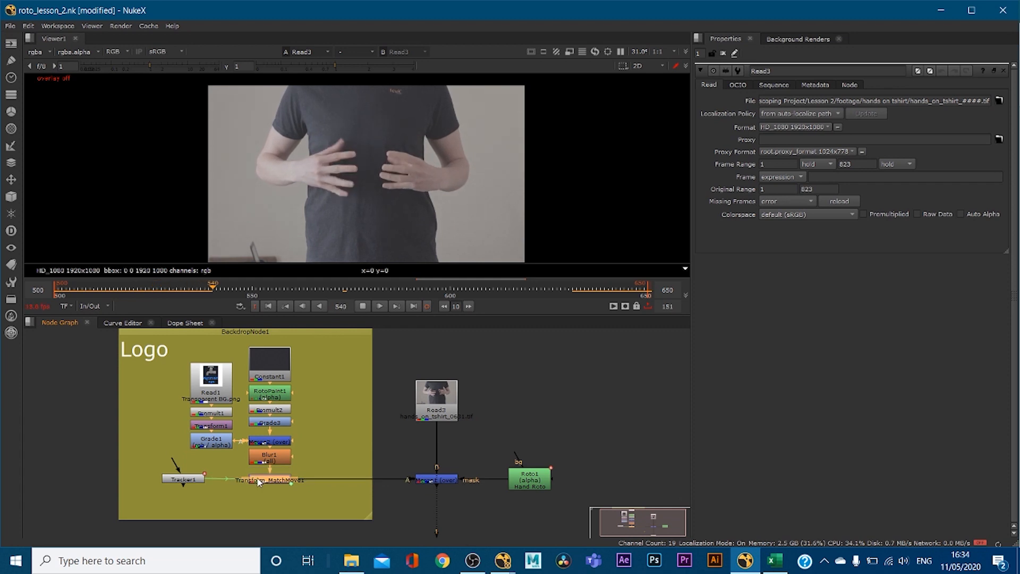
click(364, 306)
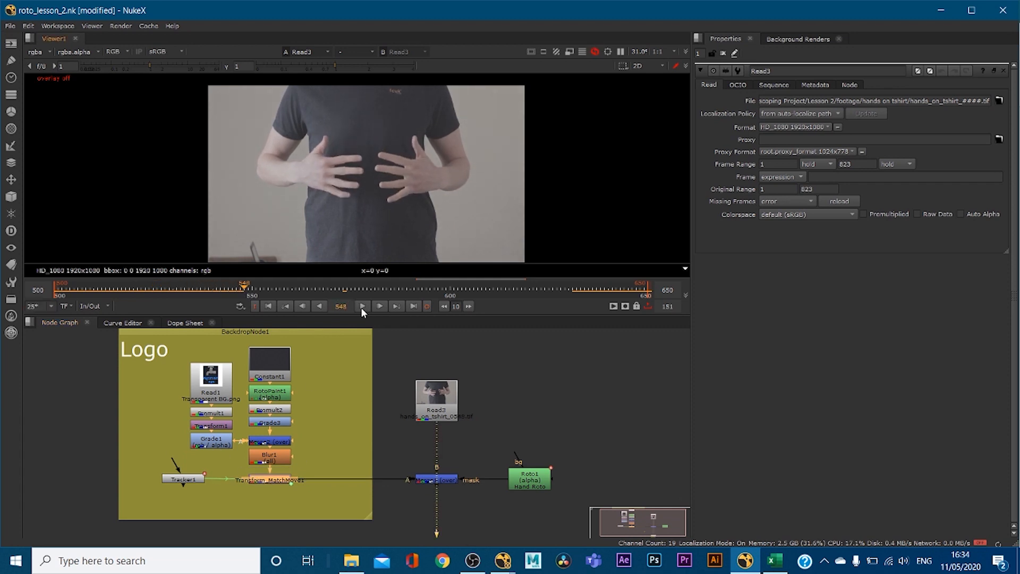
click(264, 484)
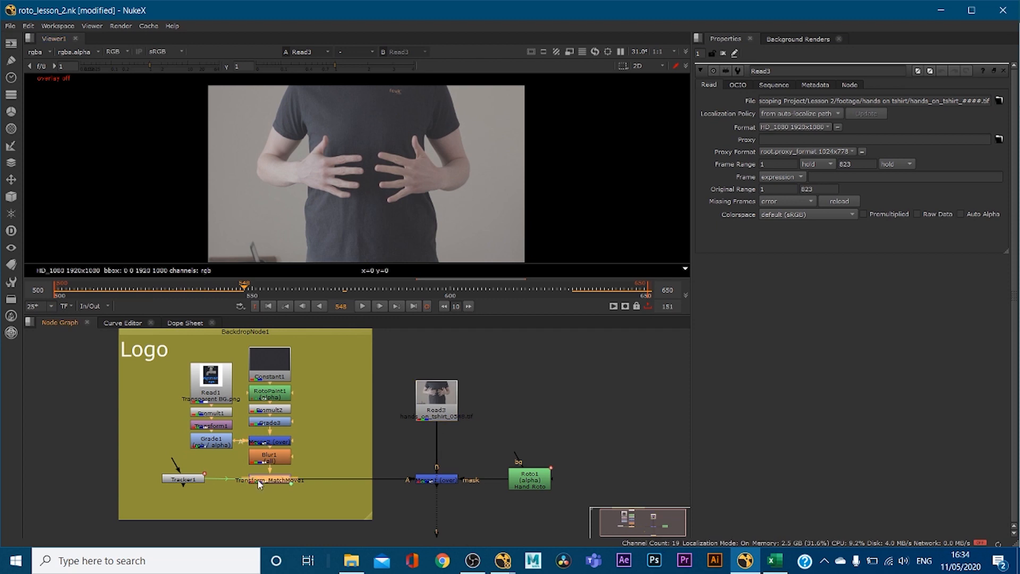
double_click(260, 481)
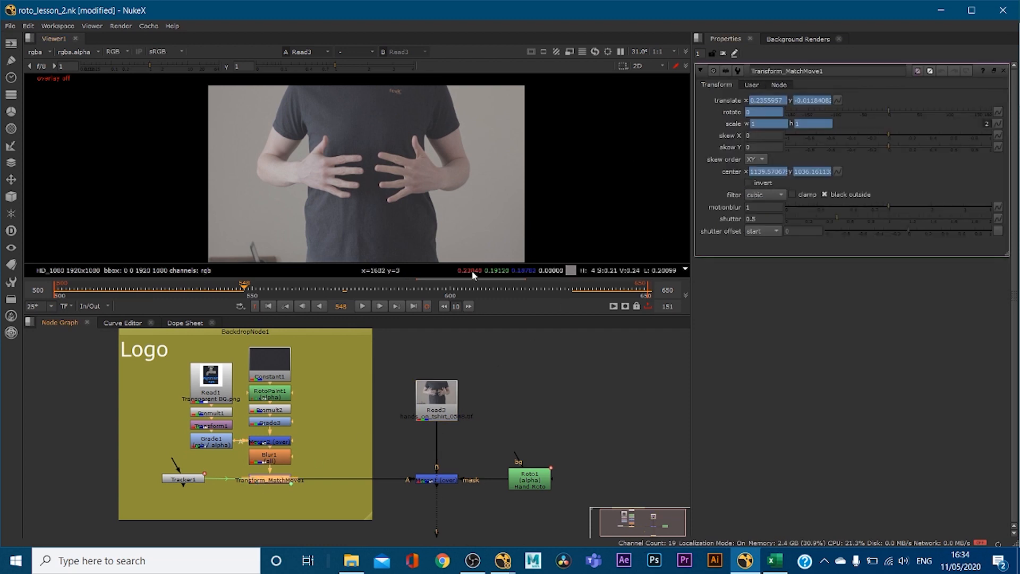
Step: Step forward frame by frame from frame 548 to examine the animated translate values of Transform_MatchMove1
key(Right)
key(Right)
key(Right)
key(Right)
key(Right)
key(Right)
key(Right)
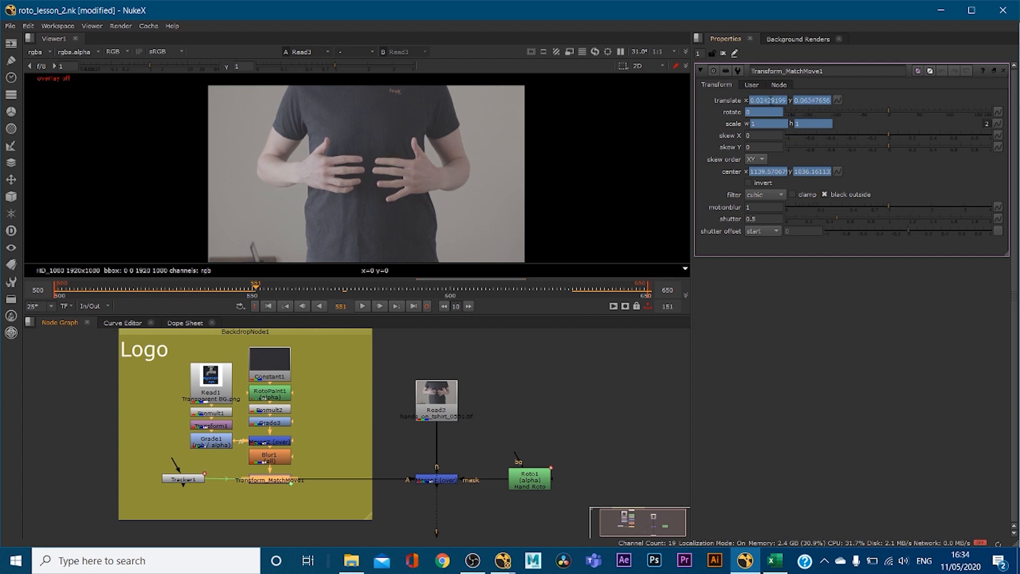
key(Right)
key(Right)
key(Right)
key(Right)
key(Right)
key(Right)
key(Right)
key(Right)
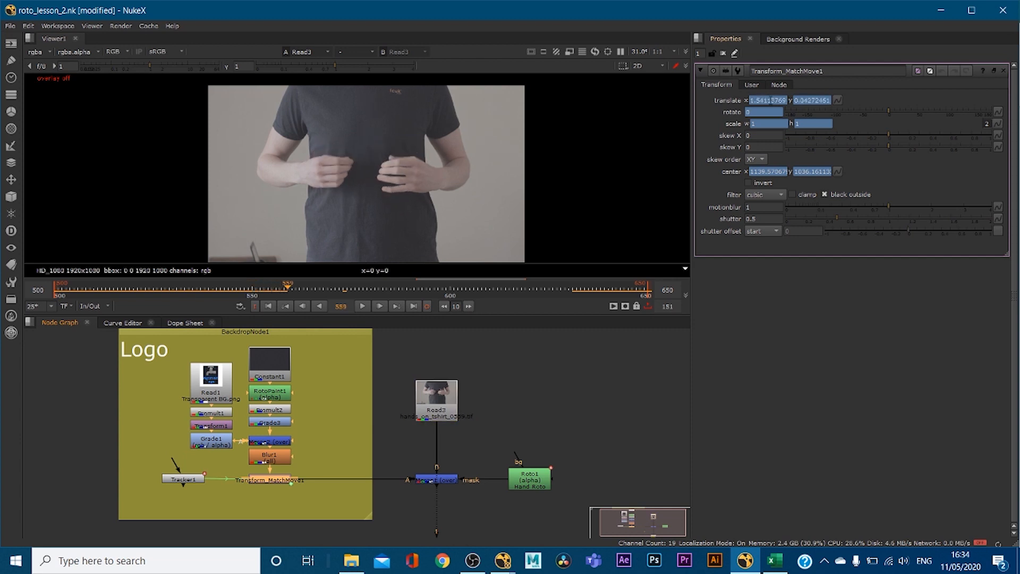
click(252, 481)
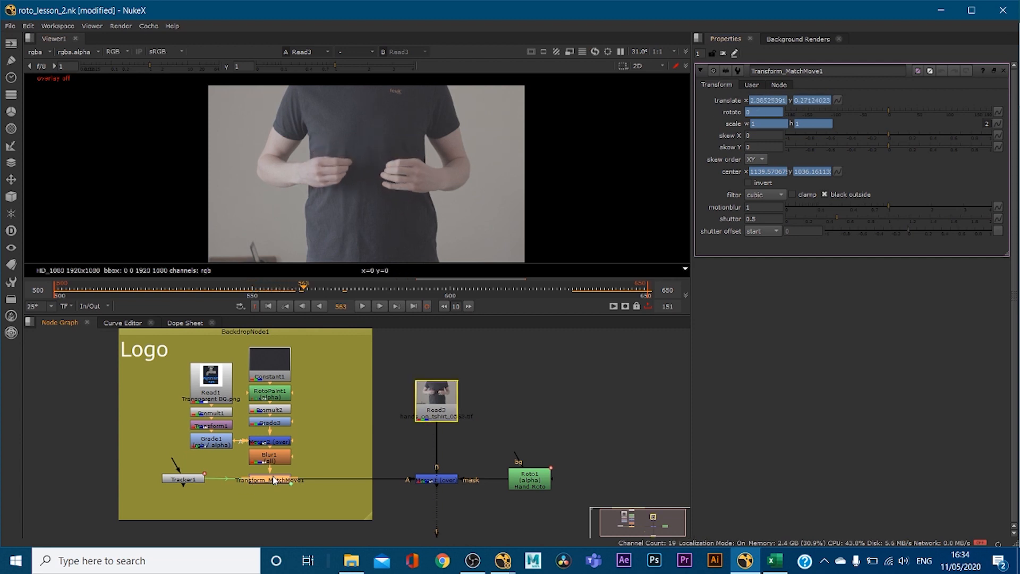
Step: View the logo at Transform_MatchMove1, and compare the Merge1 composite with Roto1 disconnected from and reconnected to its mask input
key(1)
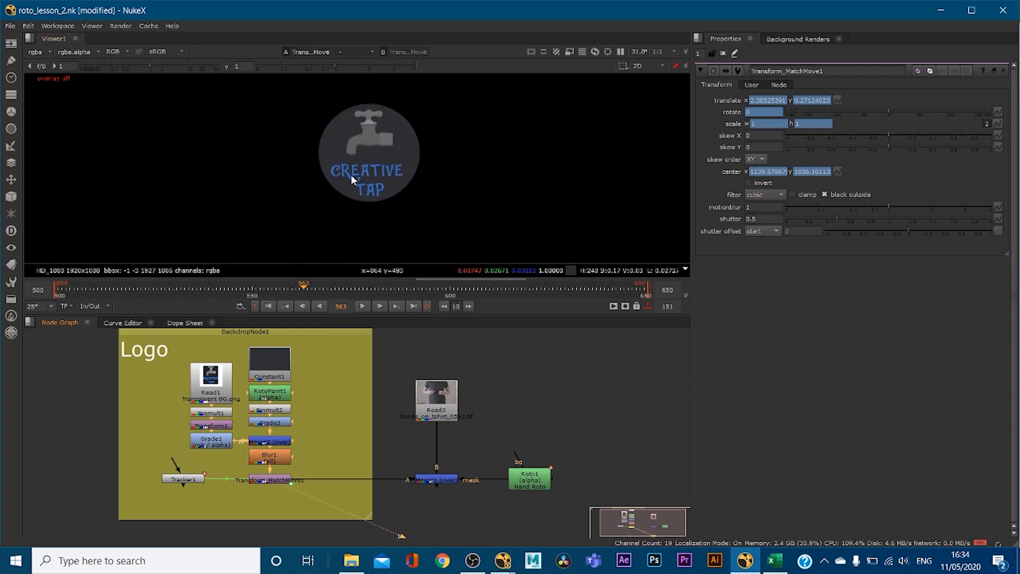
click(426, 480)
key(1)
drag(462, 480, 575, 412)
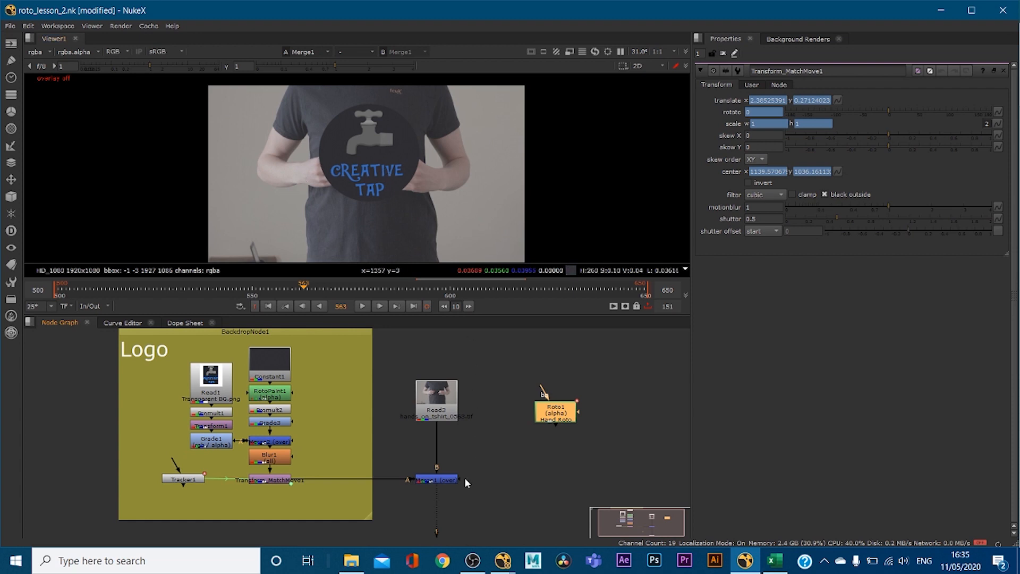
drag(469, 482, 552, 486)
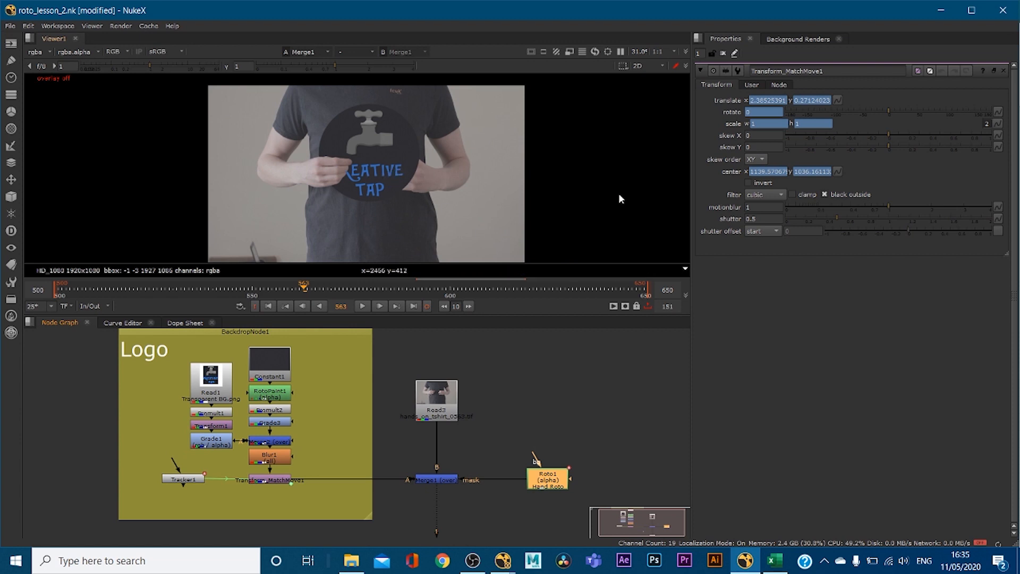
Step: Open the Roto1 properties, add a new layer under Root and name it Right_hand
double_click(550, 484)
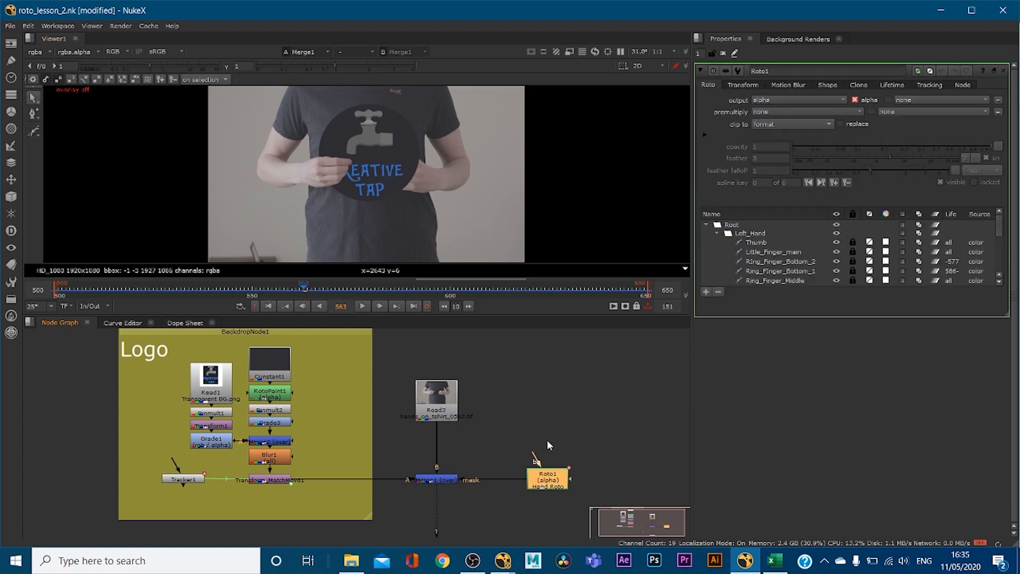
click(720, 234)
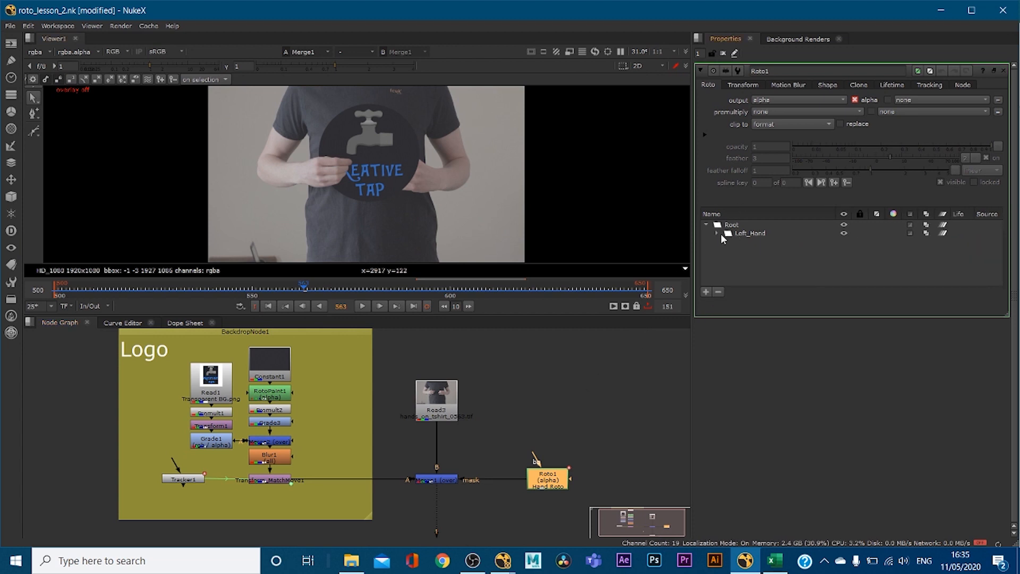
click(731, 227)
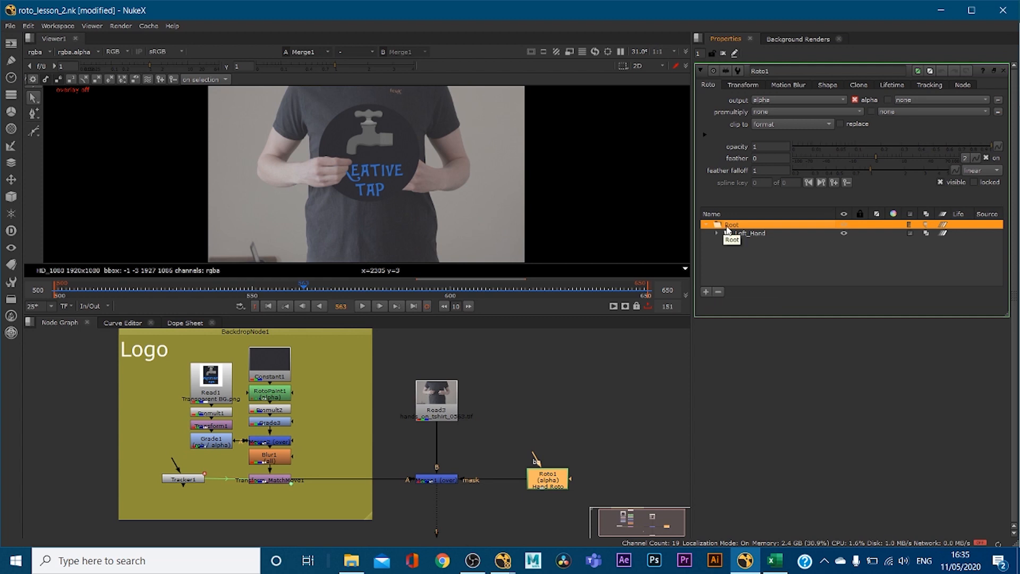
click(706, 292)
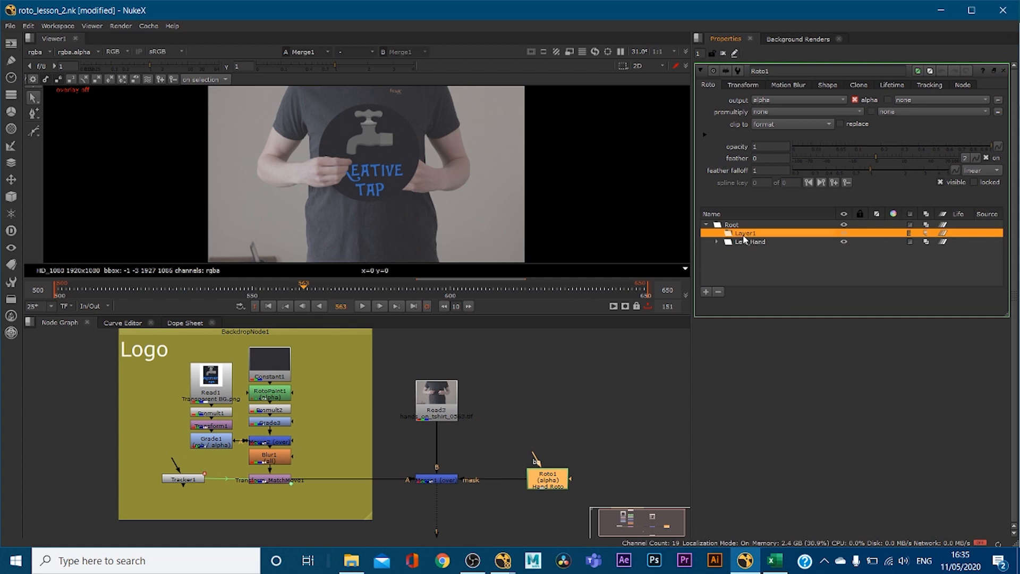
double_click(744, 236)
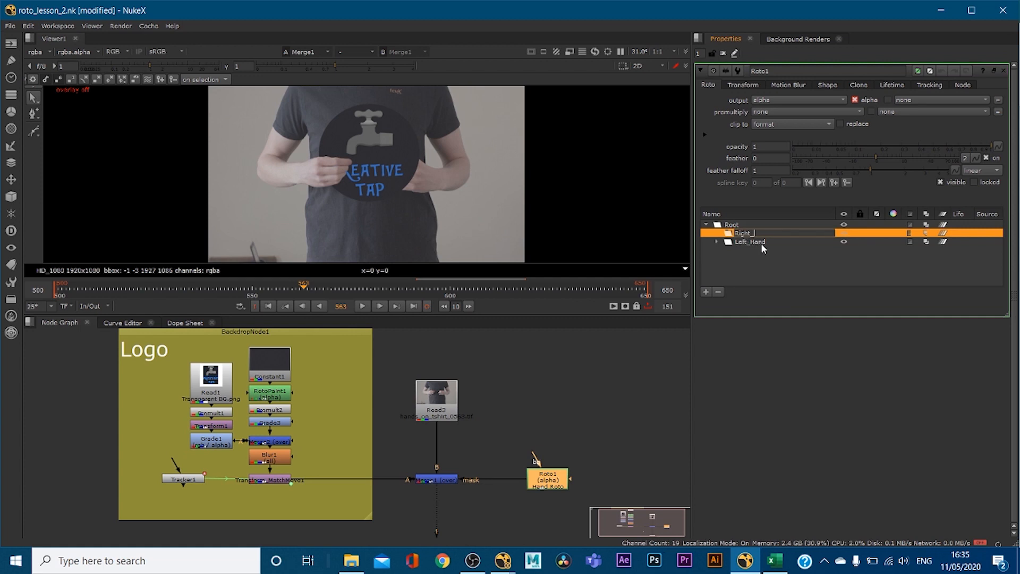
key(Return)
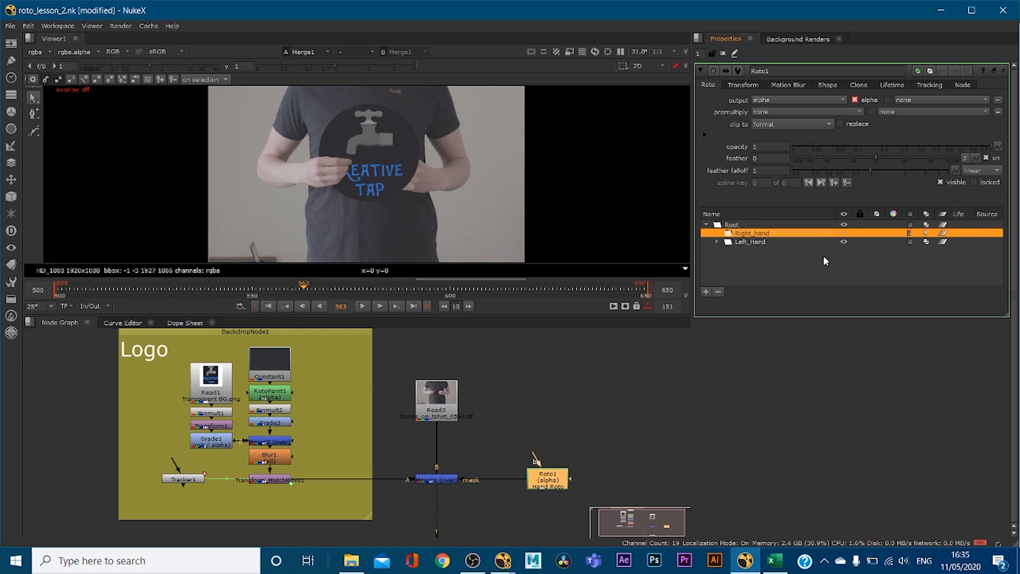
Step: Expand the Left_Hand layer, show the viewer overlay and examine the hand's roto shapes at frames 563 and 577
click(716, 242)
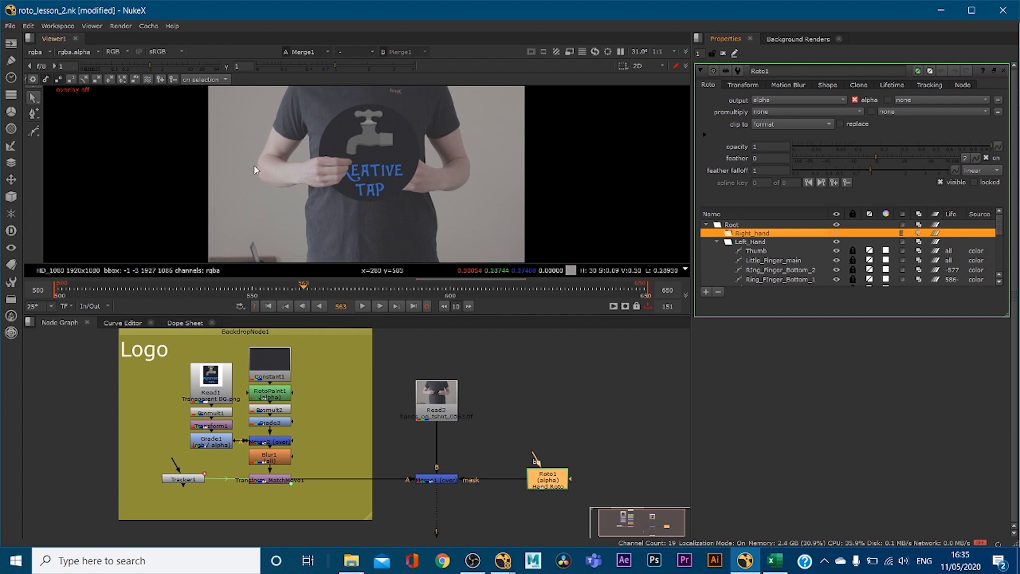
key(o)
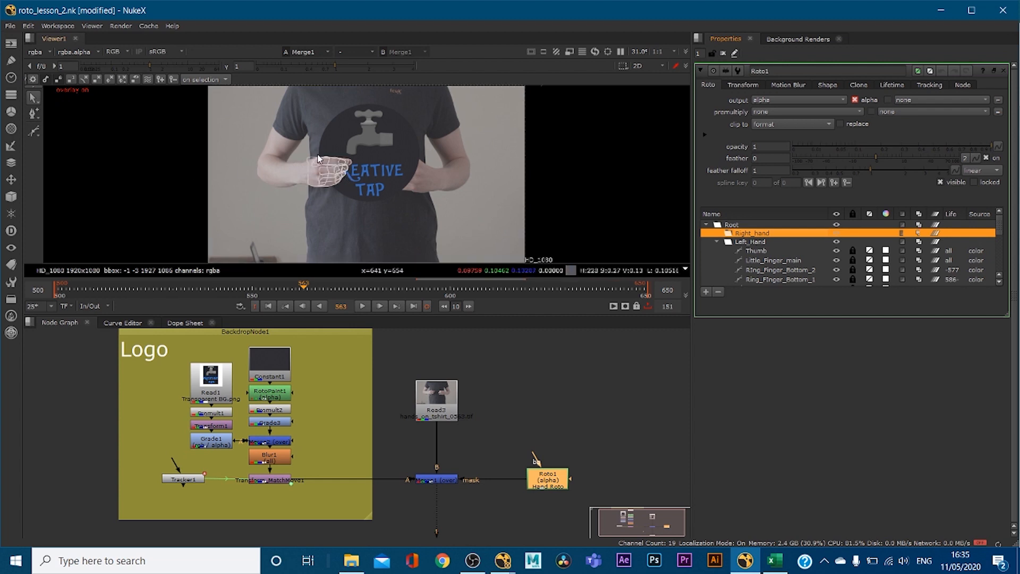
scroll(345, 172, up, 3)
scroll(348, 177, up, 1)
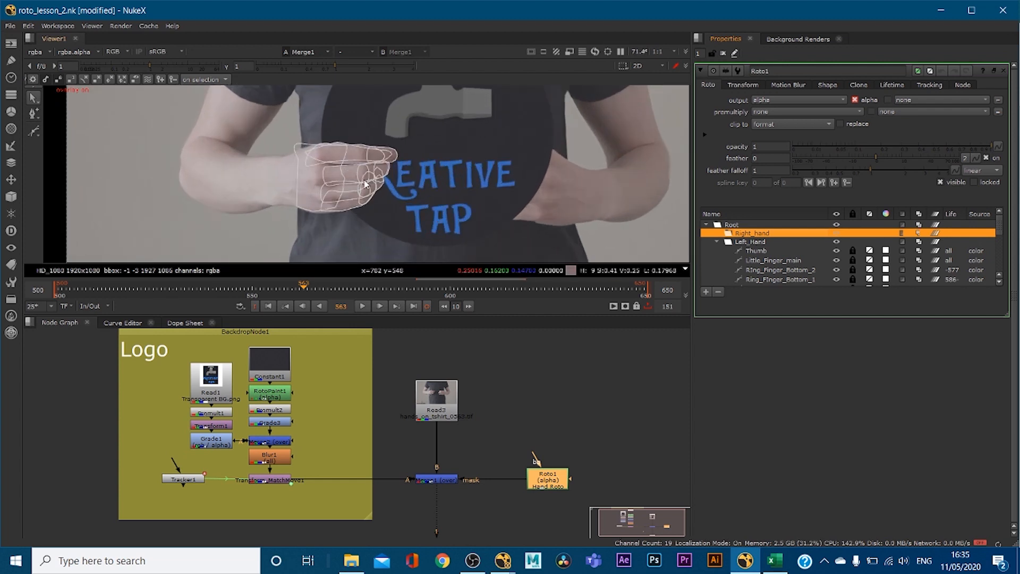
click(357, 288)
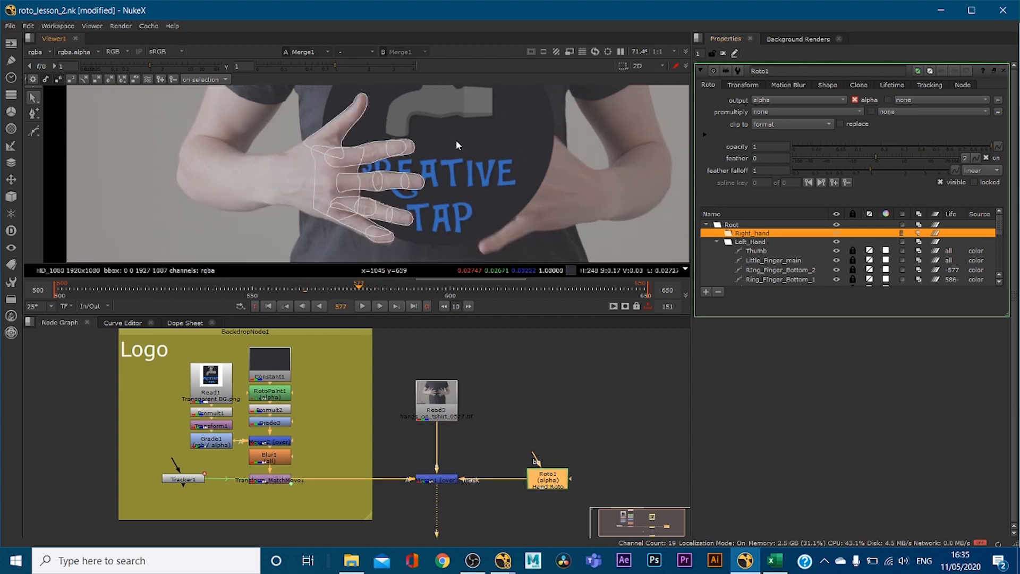
scroll(388, 245, up, 1)
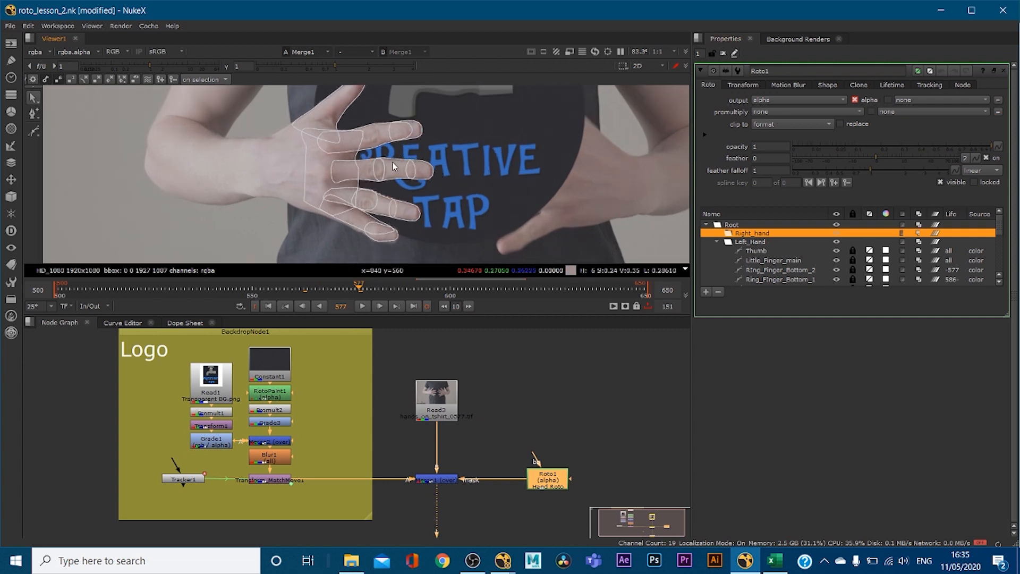
Step: Unlock the Middle_Finger_Tip shape in the Left_Hand layer and examine its outline on the fingertip
click(787, 261)
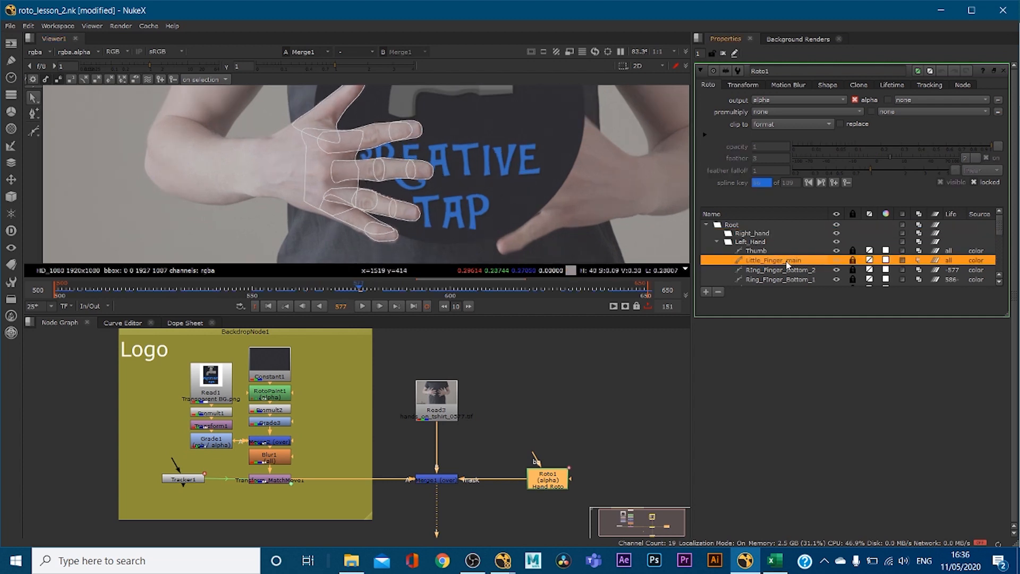
scroll(786, 268, down, 5)
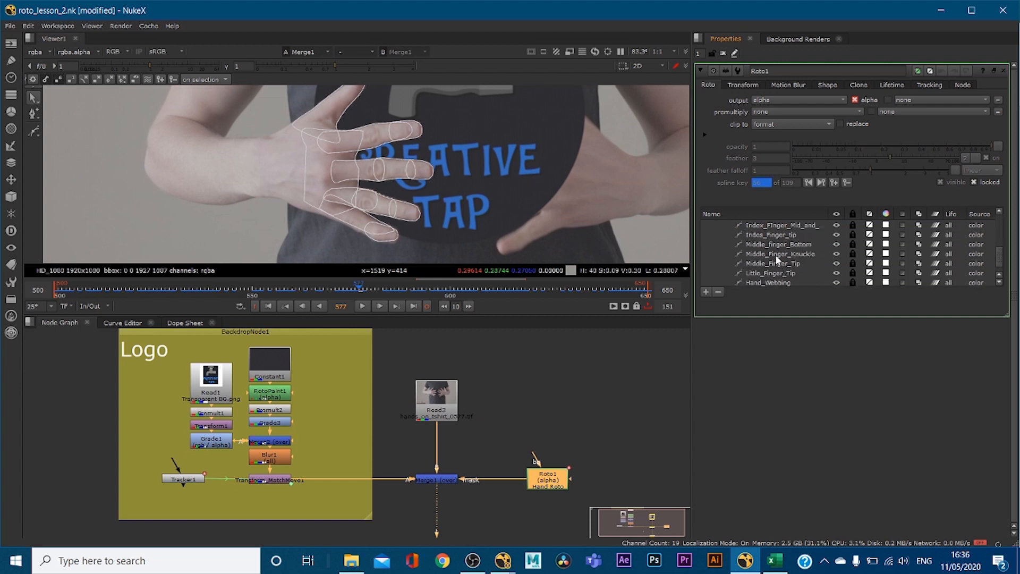
click(769, 265)
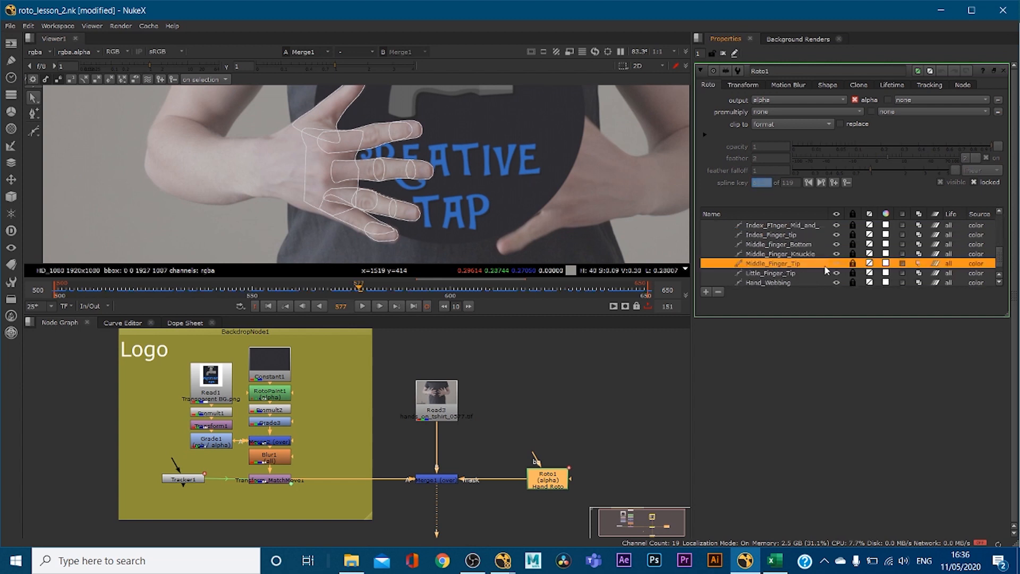
click(853, 263)
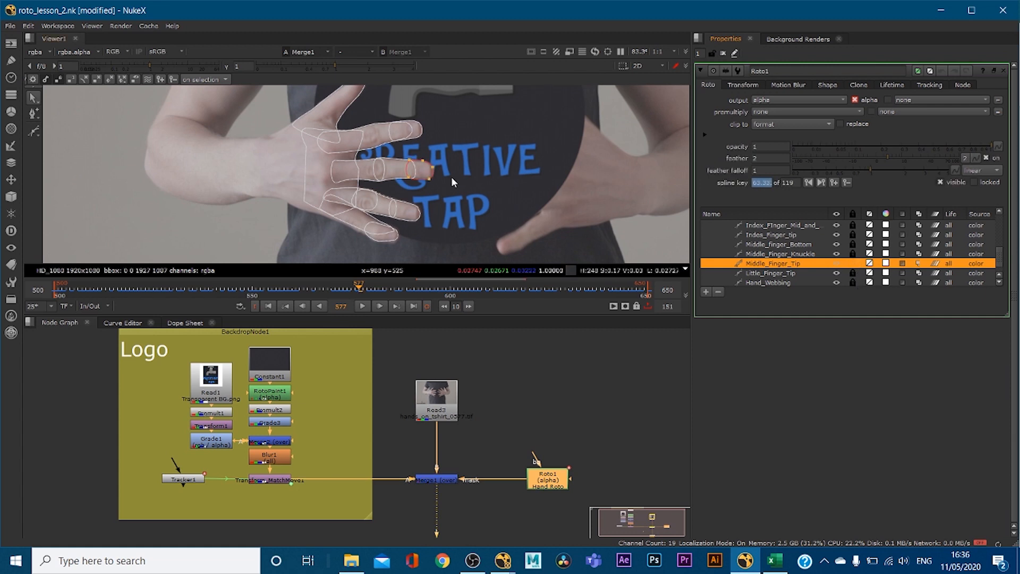
scroll(420, 171, up, 3)
scroll(419, 171, up, 2)
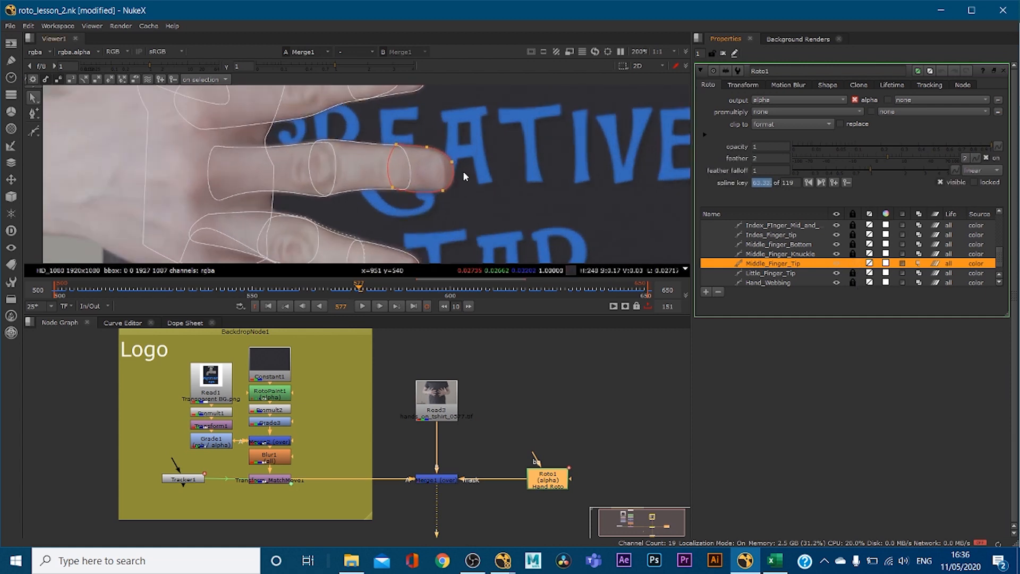
Step: Unlock the Middle_Finger_Knuckle and Middle_finger_Bottom shapes to show how the finger is divided into segments
click(830, 257)
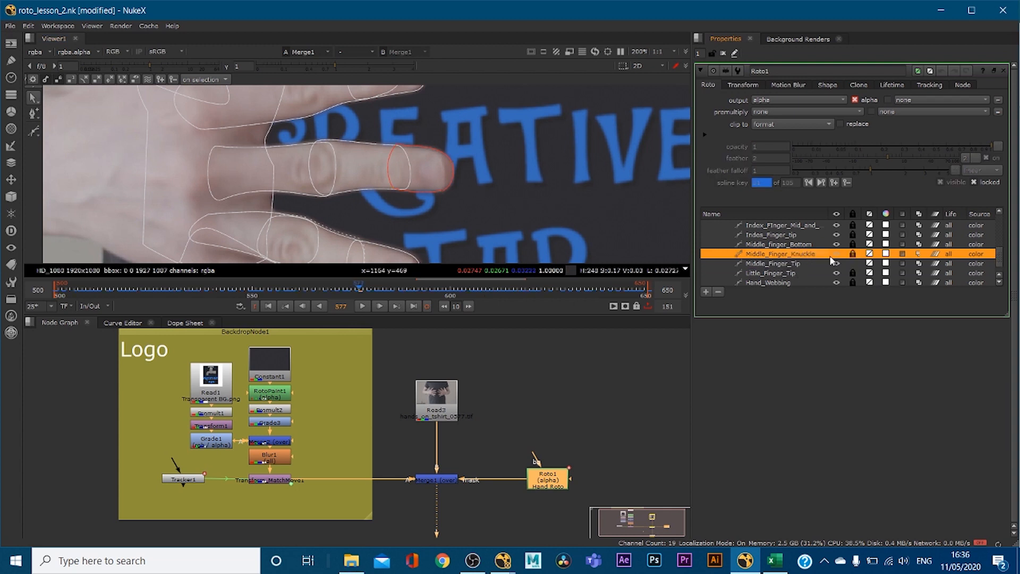
click(853, 255)
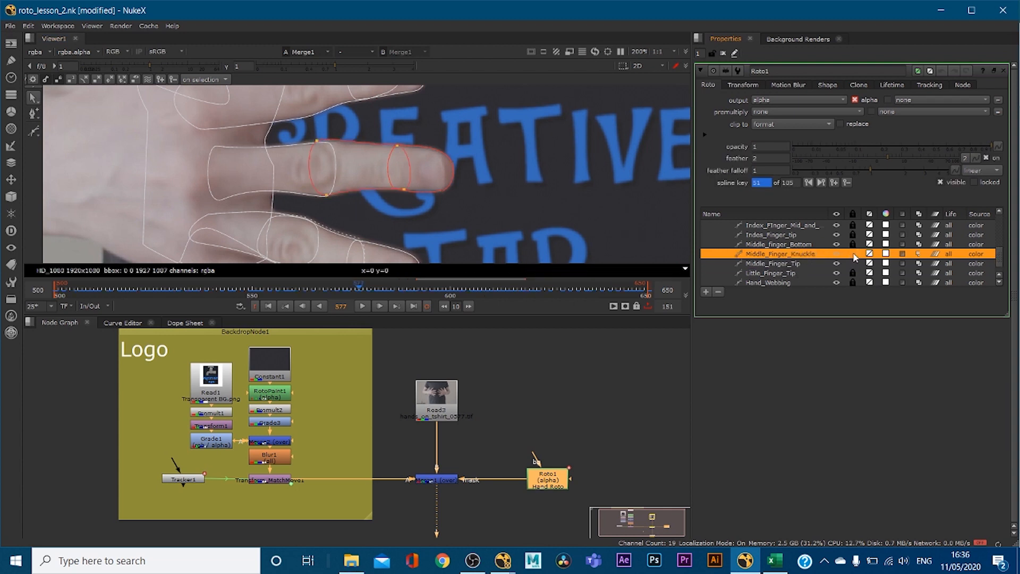
click(785, 245)
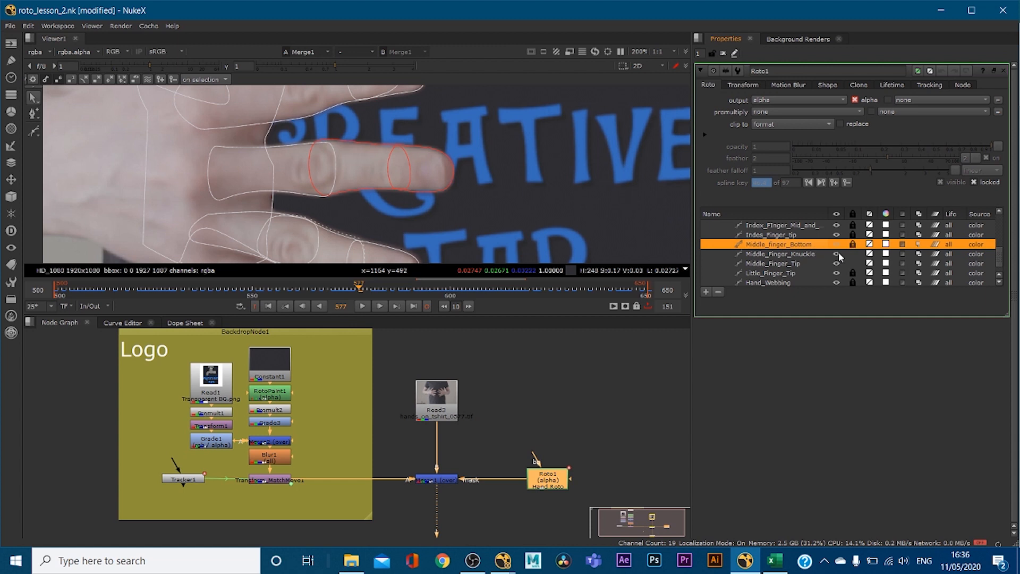
click(853, 243)
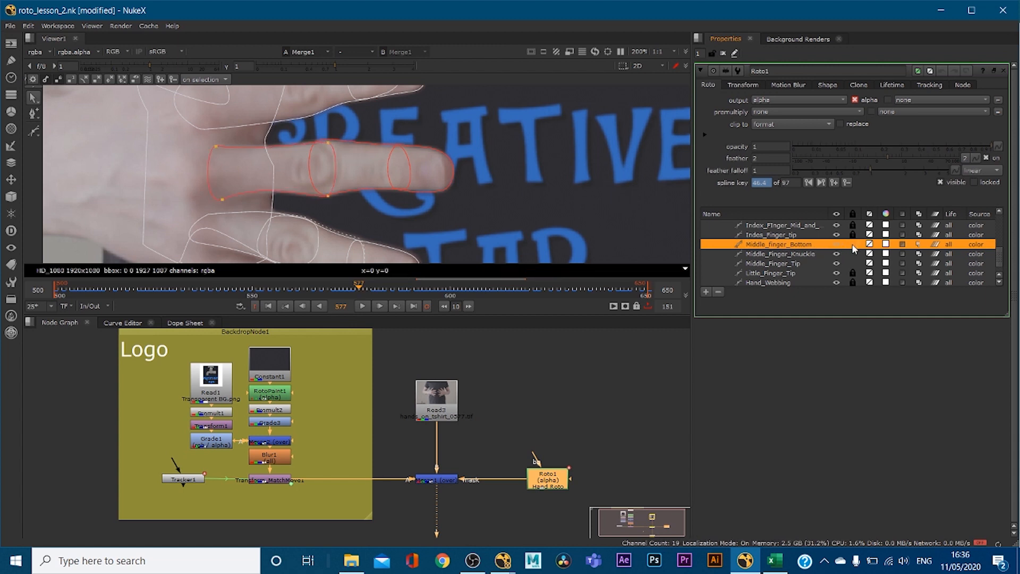
Step: Lock the Middle_finger_Bottom, Middle_Finger_Knuckle and Middle_Finger_Tip shapes again
click(853, 244)
click(852, 254)
click(852, 263)
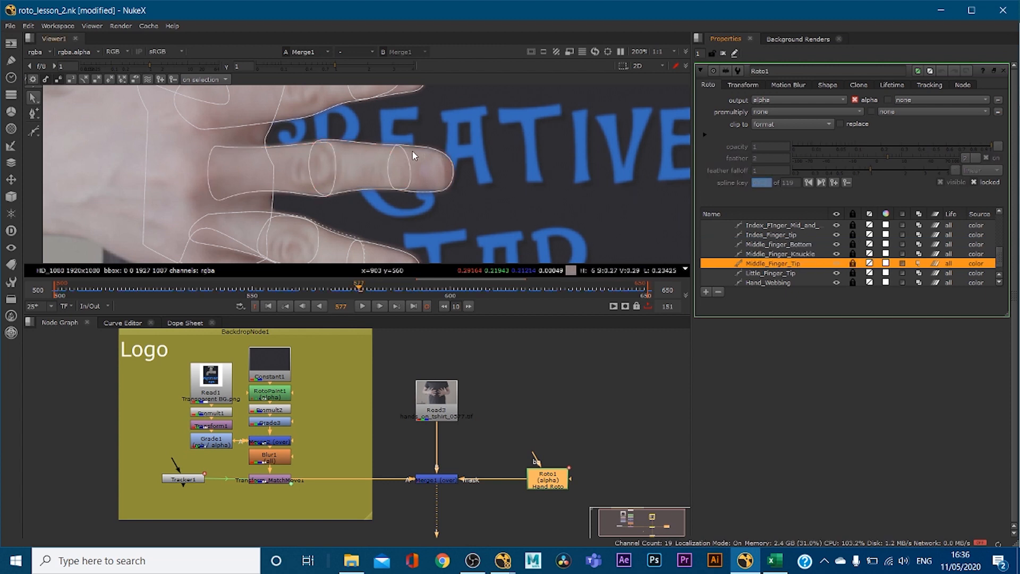
scroll(405, 172, down, 5)
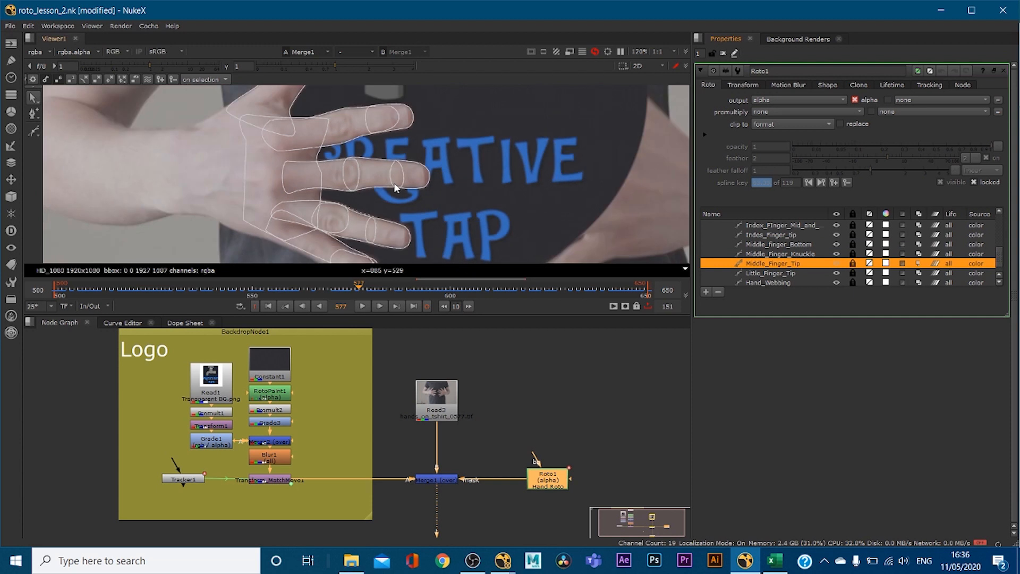
scroll(396, 187, down, 2)
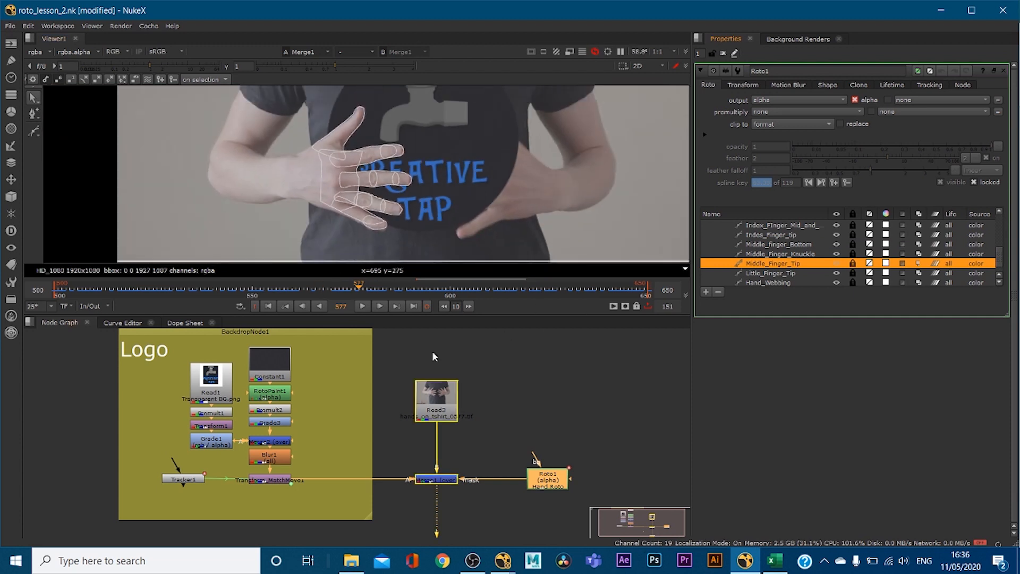
Step: View the Read3 footage at frame 561 with the roto overlay hidden
click(445, 391)
key(1)
click(319, 288)
mouse_move(303, 287)
mouse_down()
mouse_move(264, 288)
mouse_move(387, 289)
mouse_move(268, 291)
mouse_move(298, 289)
mouse_up()
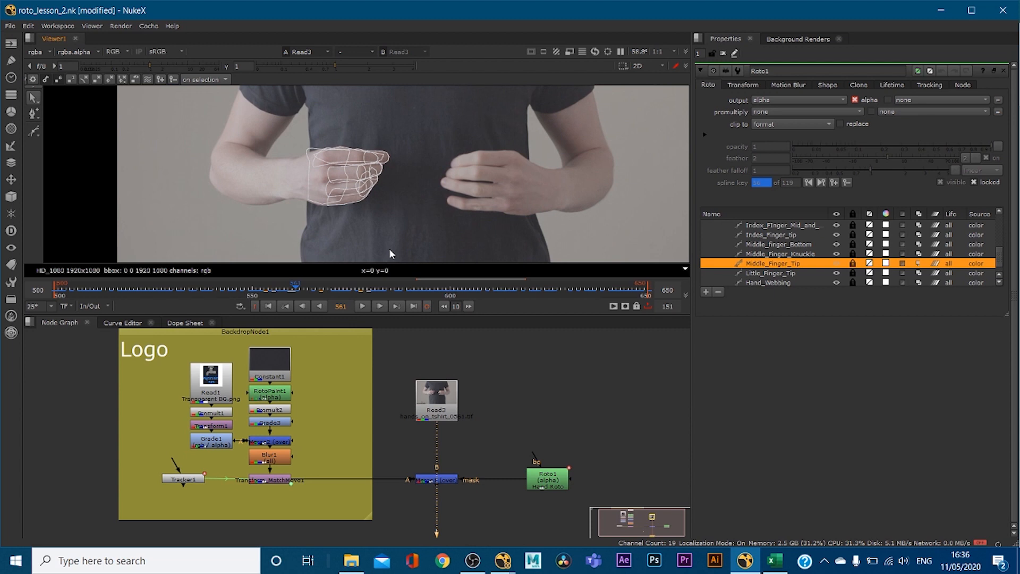
click(396, 195)
key(o)
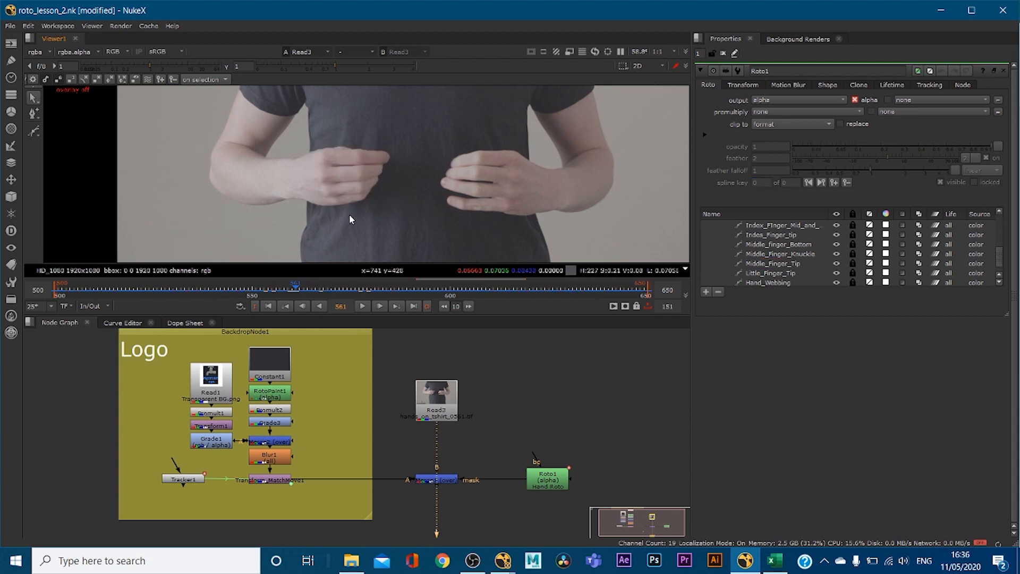
Step: Play the footage from frame 566, stop at frame 583 and examine the spread fingers up close
mouse_move(333, 272)
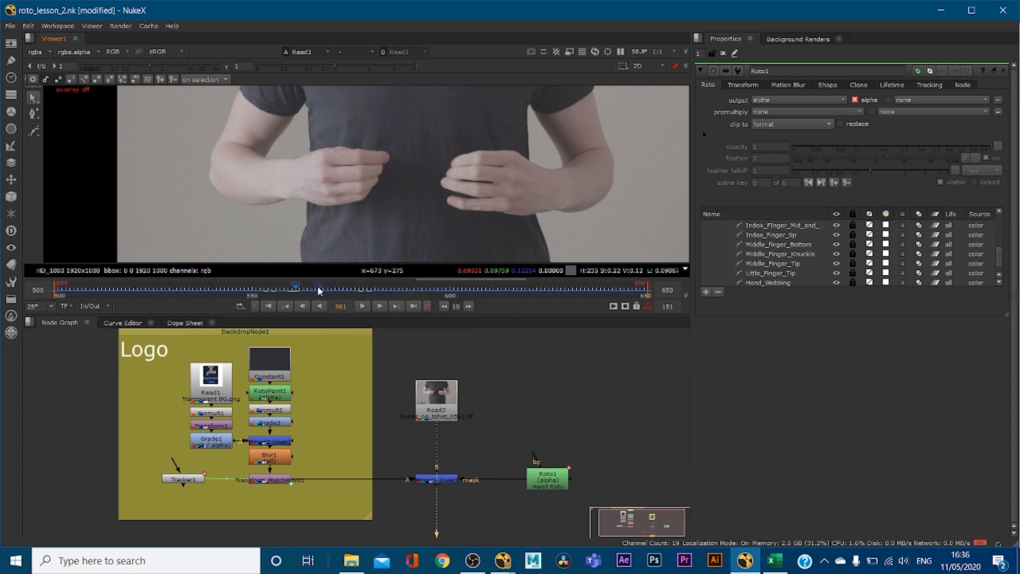
click(314, 289)
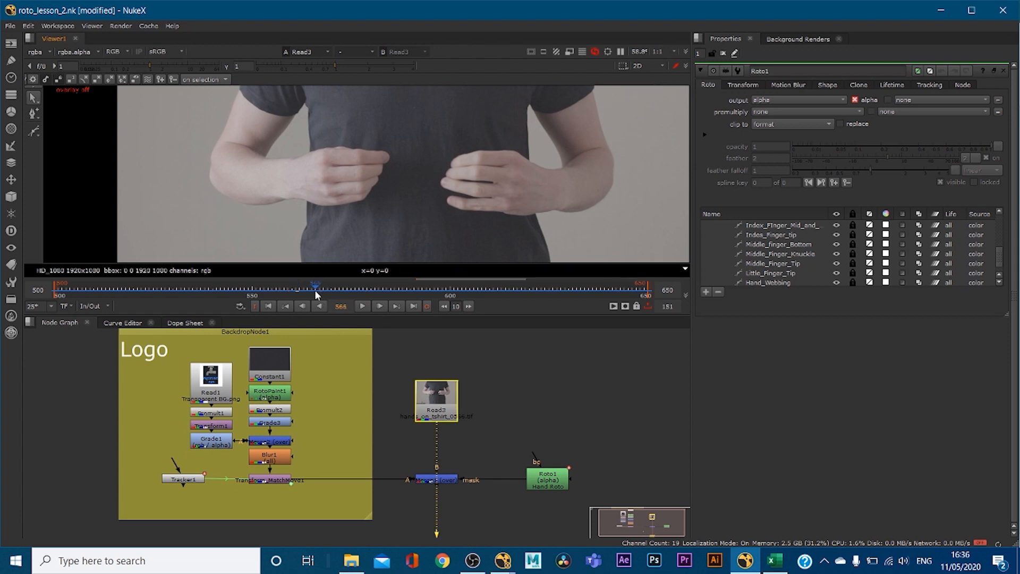
click(363, 306)
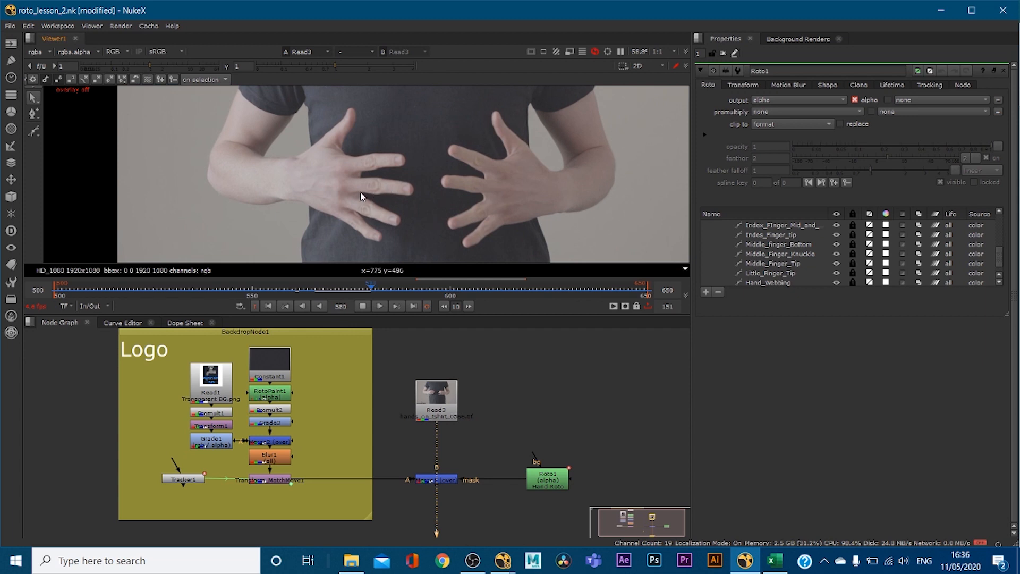
click(360, 306)
scroll(309, 162, up, 6)
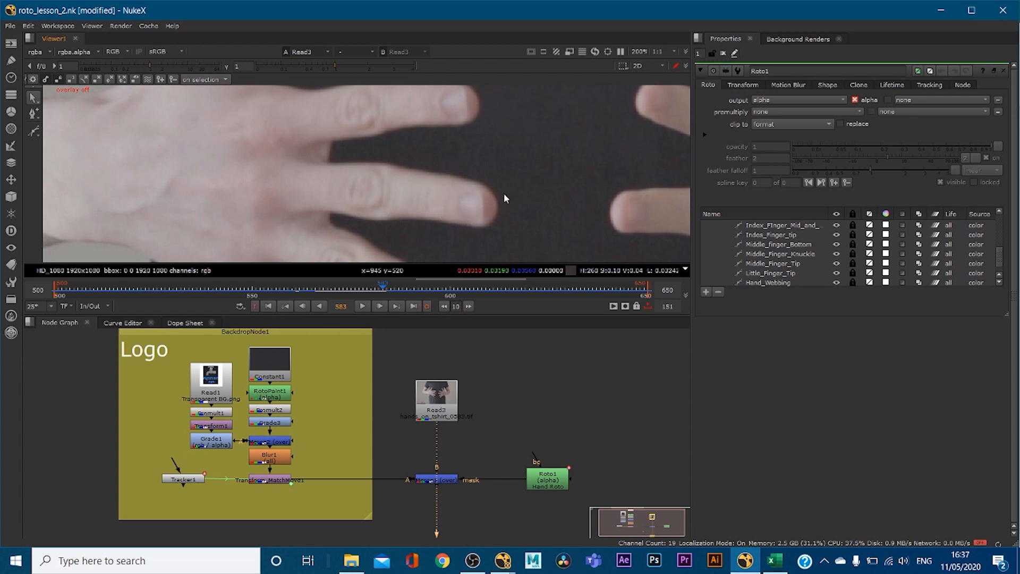
Step: Compare the closed hand at frame 561 with the spread fingers at frame 577
click(297, 293)
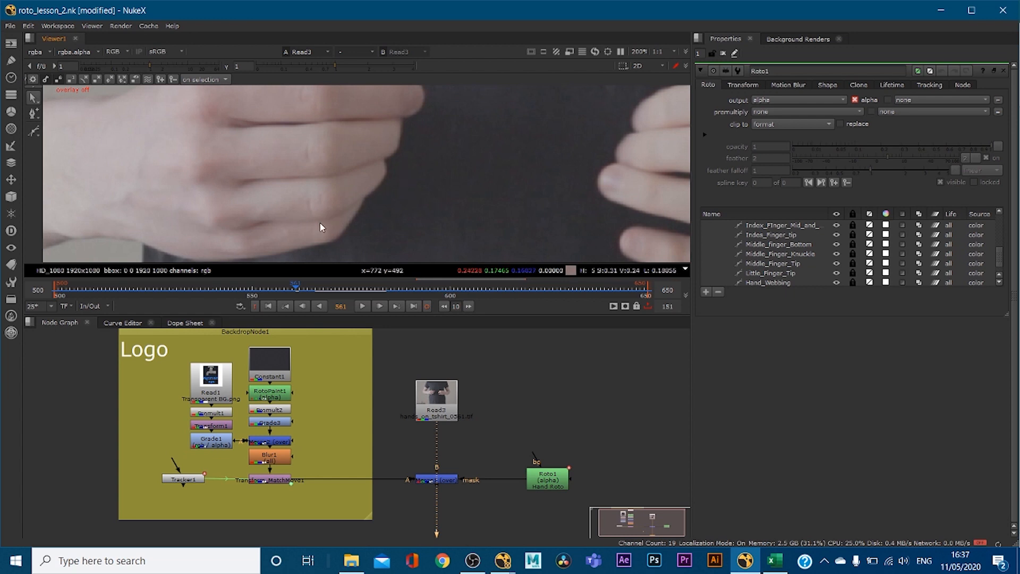
drag(322, 291, 359, 287)
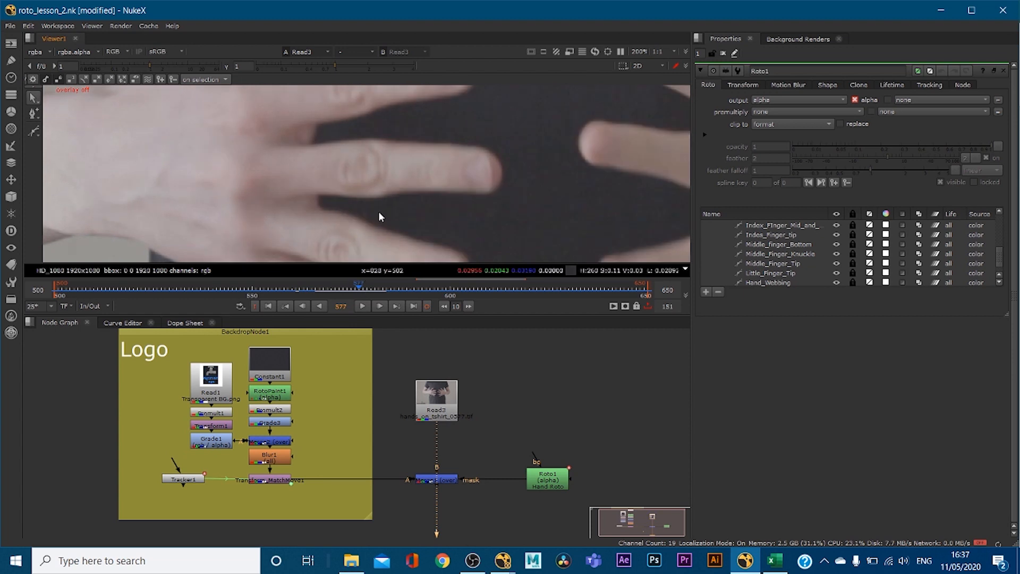
scroll(379, 212, down, 2)
middle_drag(402, 222, 422, 161)
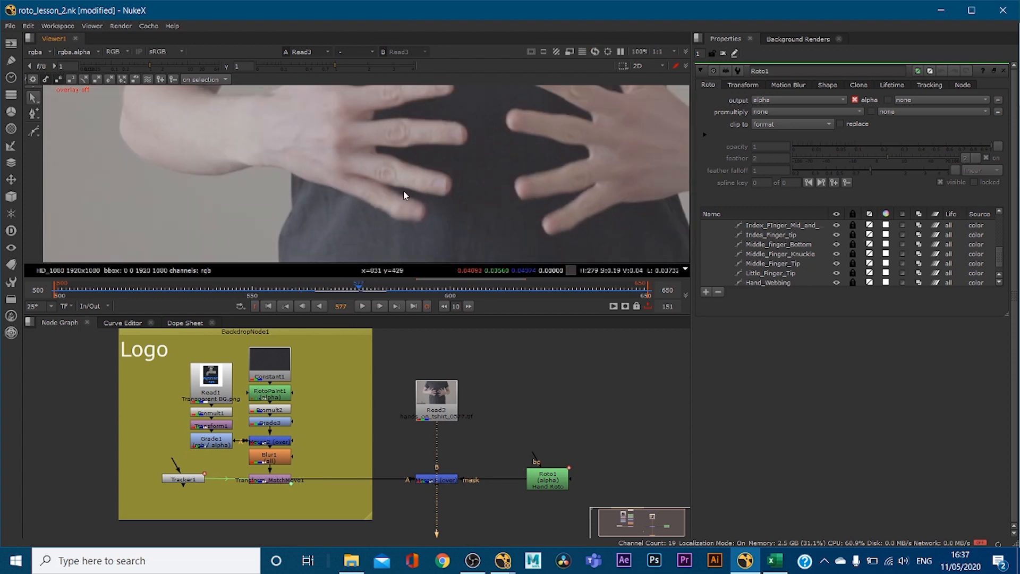
Step: Scrub the footage to frame 602 and on to frame 604, comparing the finger positions of both hands
drag(382, 292, 457, 285)
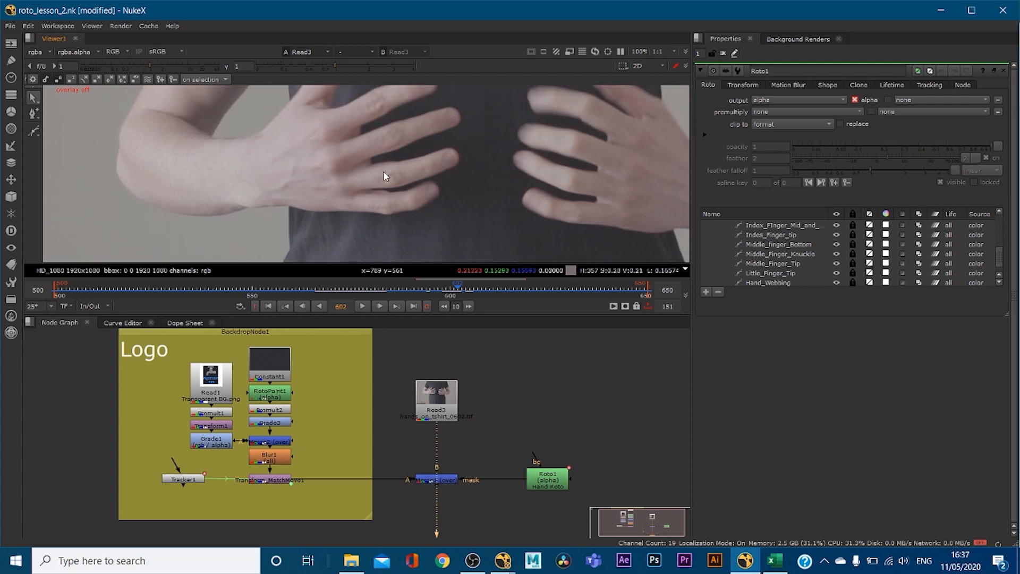
mouse_move(457, 284)
mouse_down()
mouse_move(448, 286)
mouse_move(465, 287)
mouse_up()
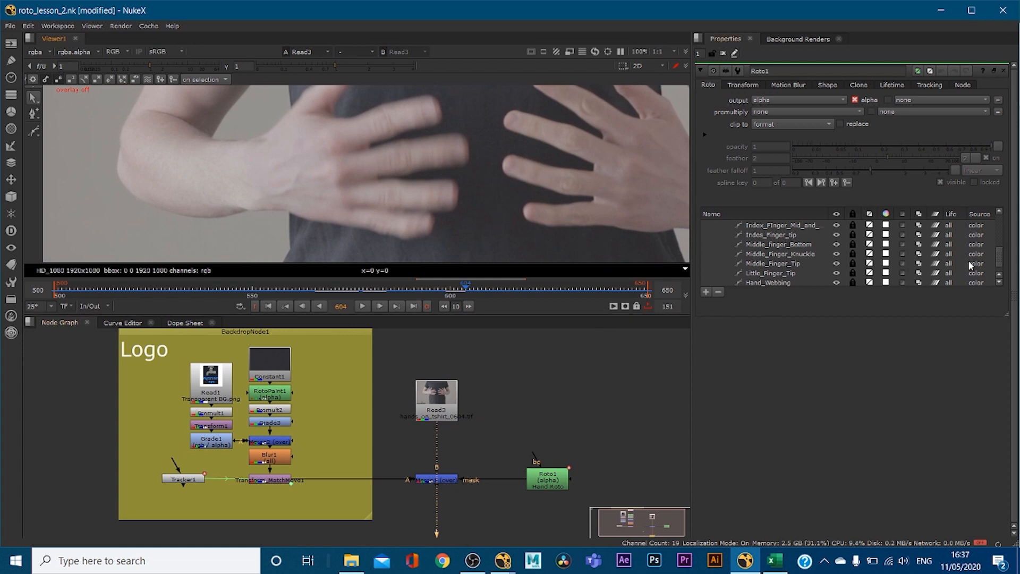
Step: Collapse the Left_Hand layer in the Roto1 shape list and view the right hand that still needs shapes
drag(999, 263, 998, 228)
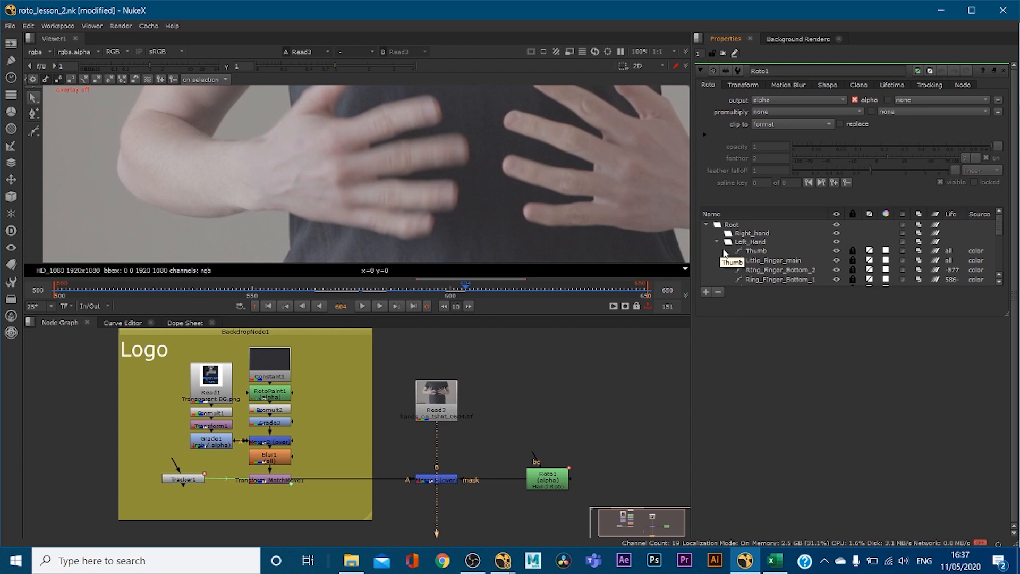
click(718, 241)
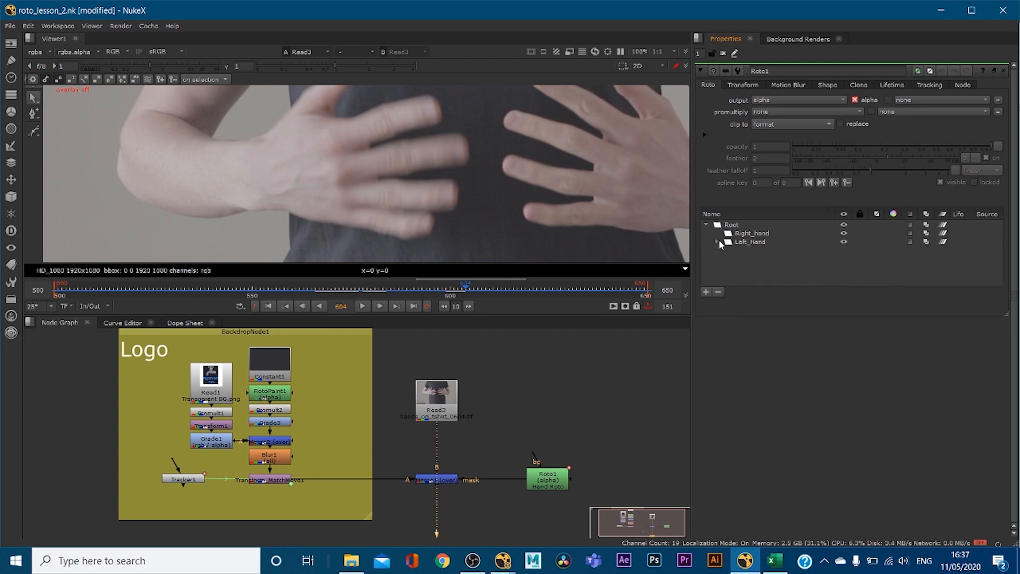
click(718, 241)
click(718, 242)
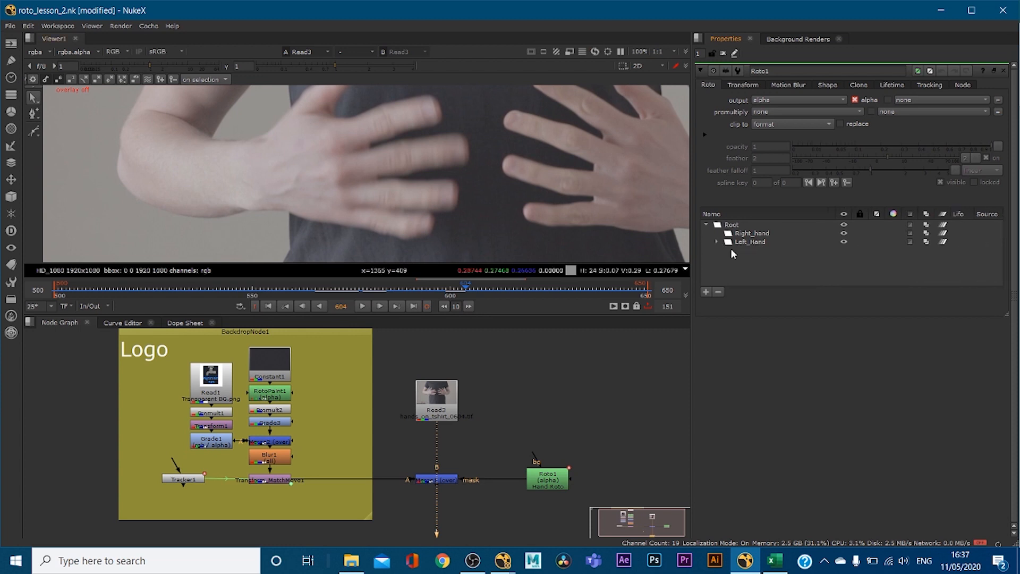
click(716, 242)
click(716, 242)
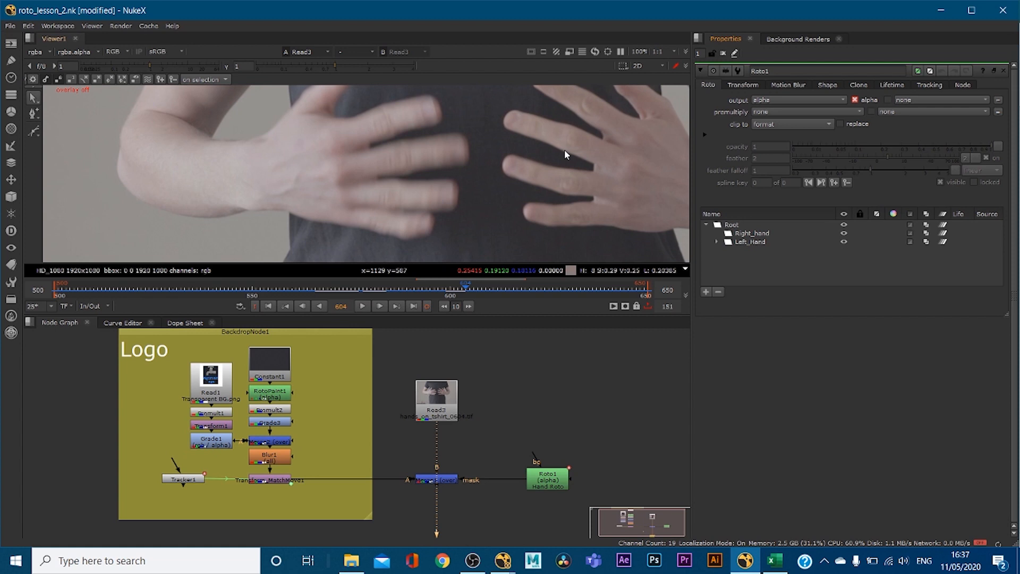
middle_drag(567, 152, 527, 196)
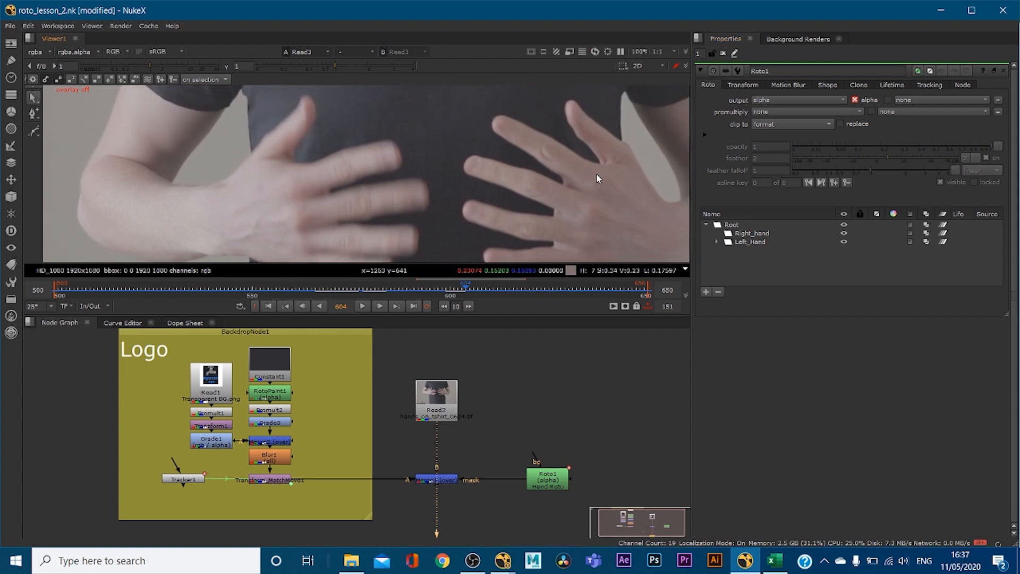
Step: Expand the Left_Hand layer, select Ring_Finger_Bottom_2 and review the shapes down to Little_Finger_main
click(716, 241)
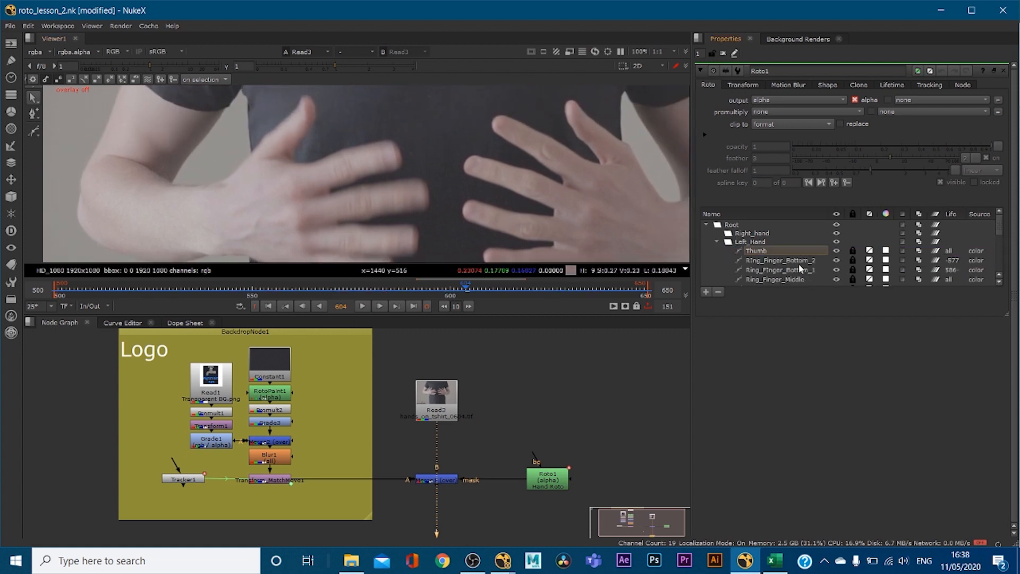
click(799, 261)
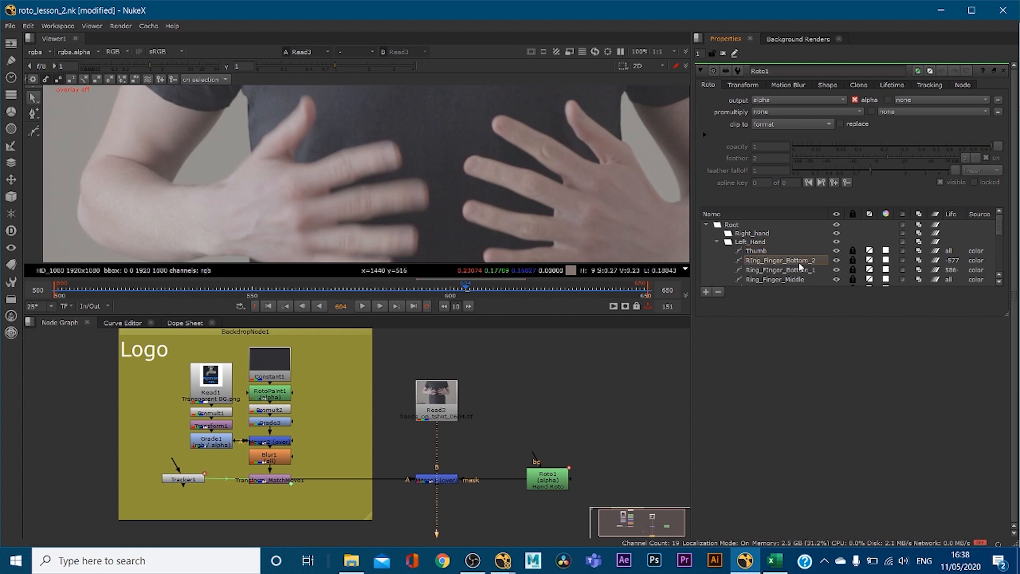
click(770, 258)
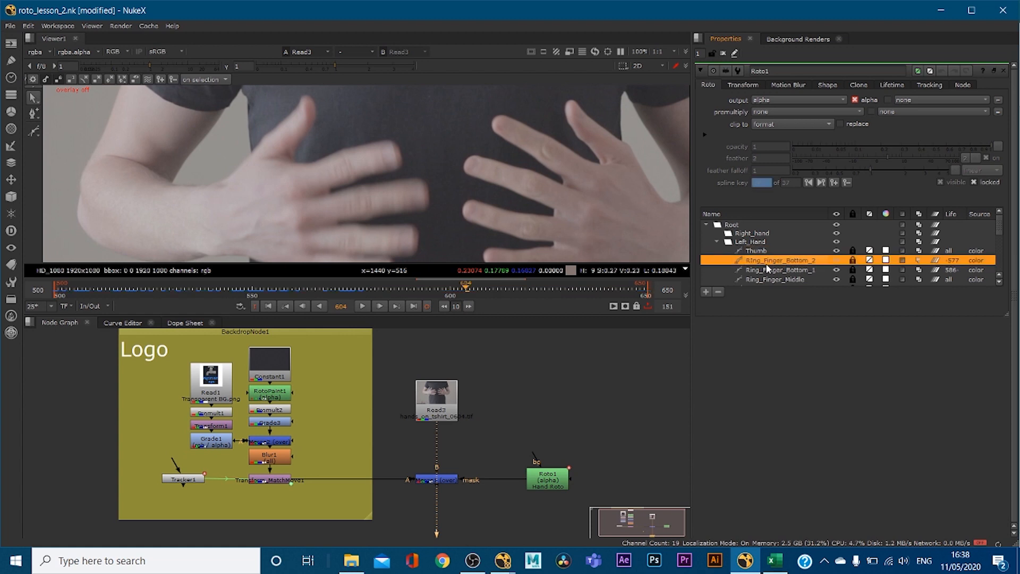
scroll(773, 237, down, 2)
scroll(770, 261, down, 2)
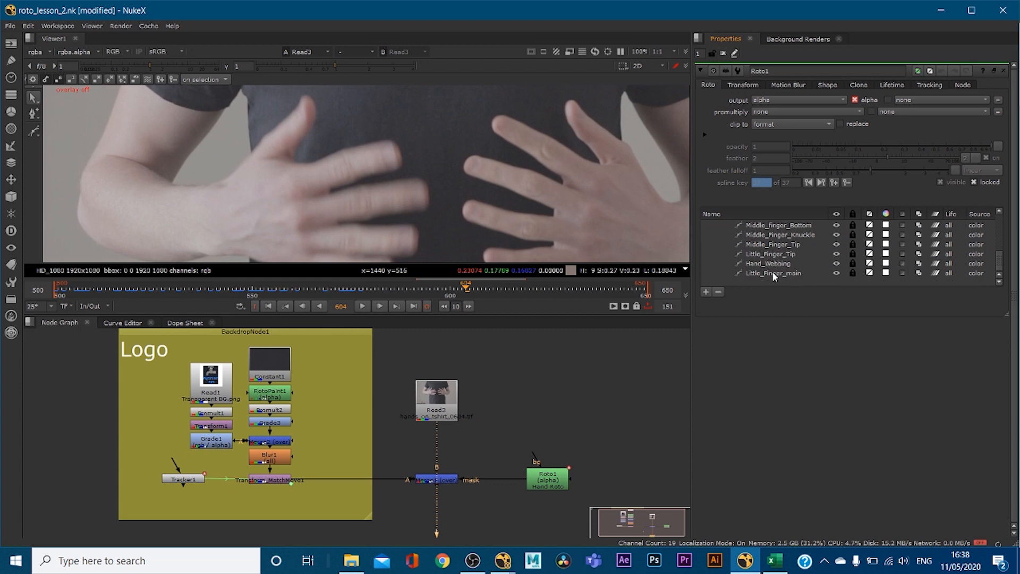
Step: Turn the roto overlay on at frame 604 and compare the outlined hand's shapes with the hand that has none
middle_drag(530, 190, 528, 144)
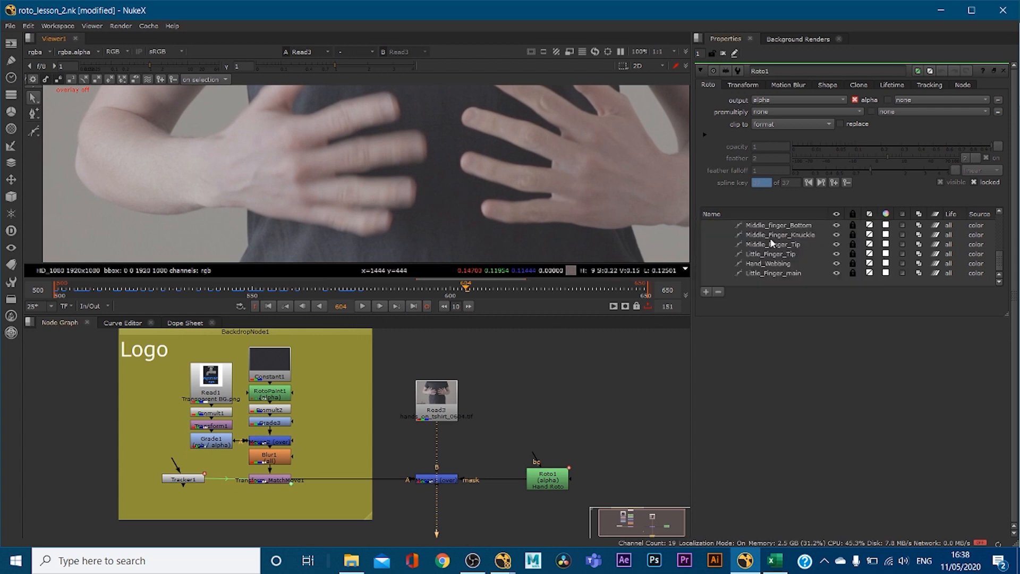
key(o)
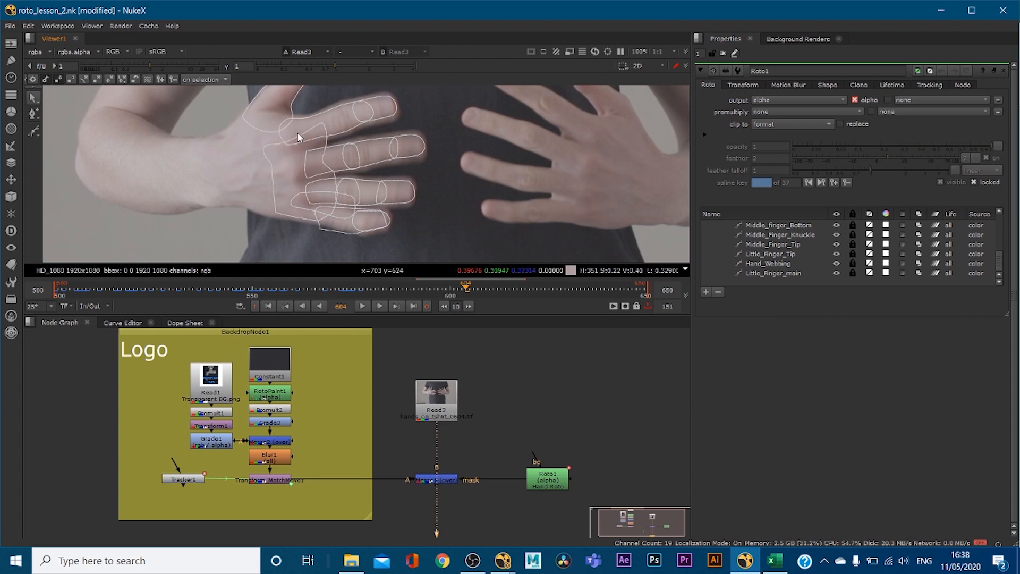
scroll(297, 137, down, 2)
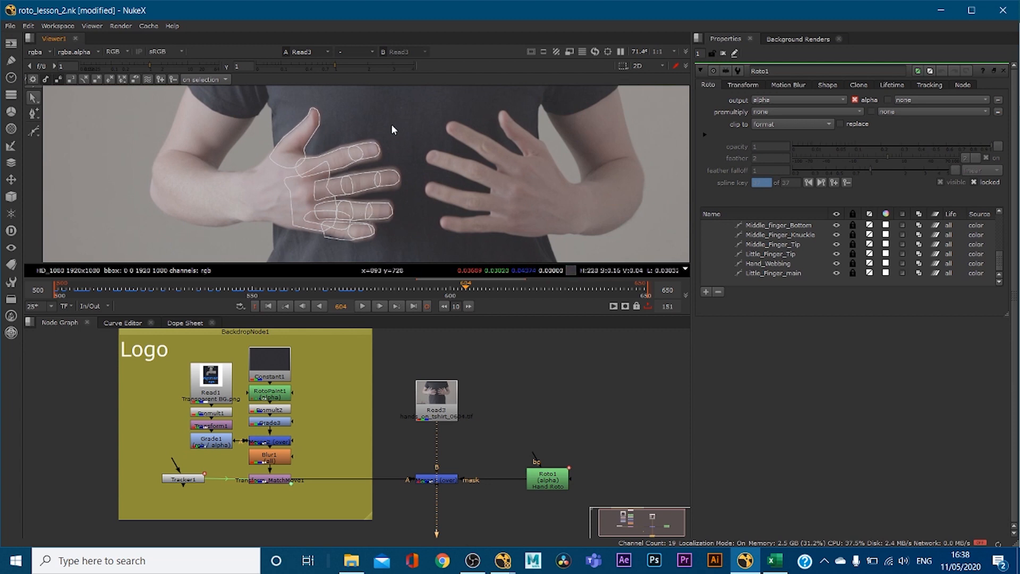
scroll(301, 134, up, 3)
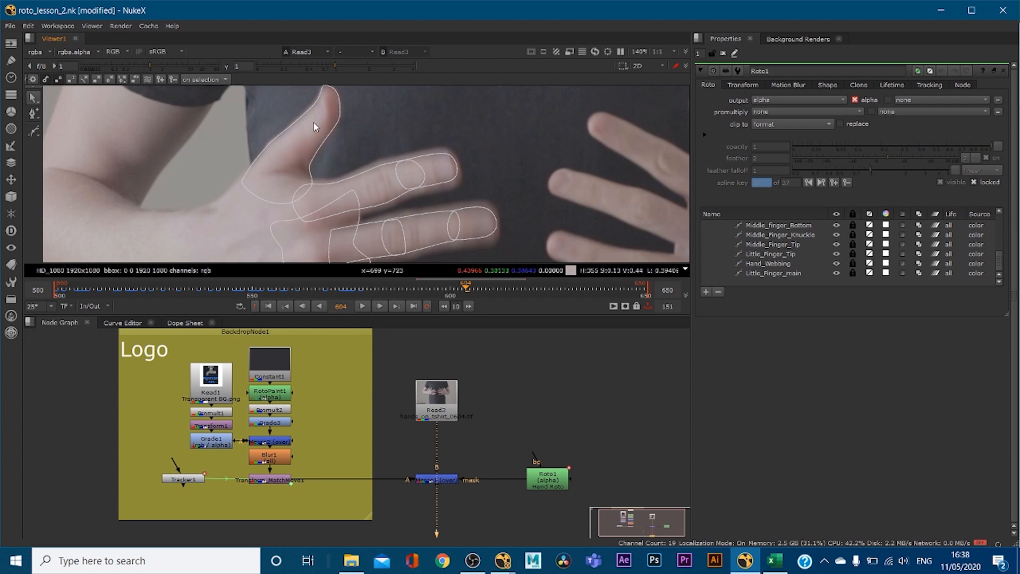
scroll(447, 135, down, 2)
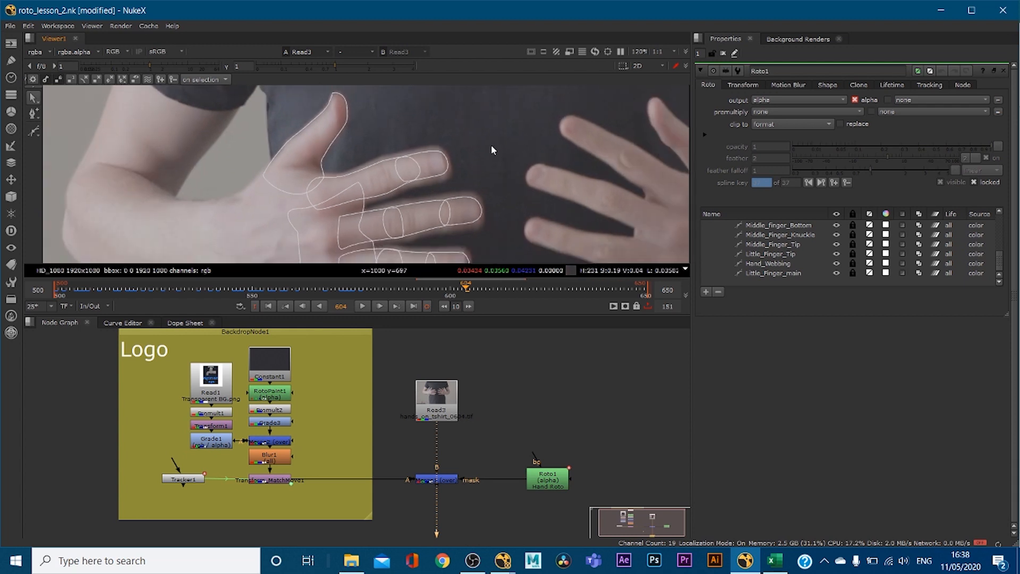
scroll(664, 140, up, 1)
middle_drag(668, 140, 548, 144)
scroll(494, 144, up, 5)
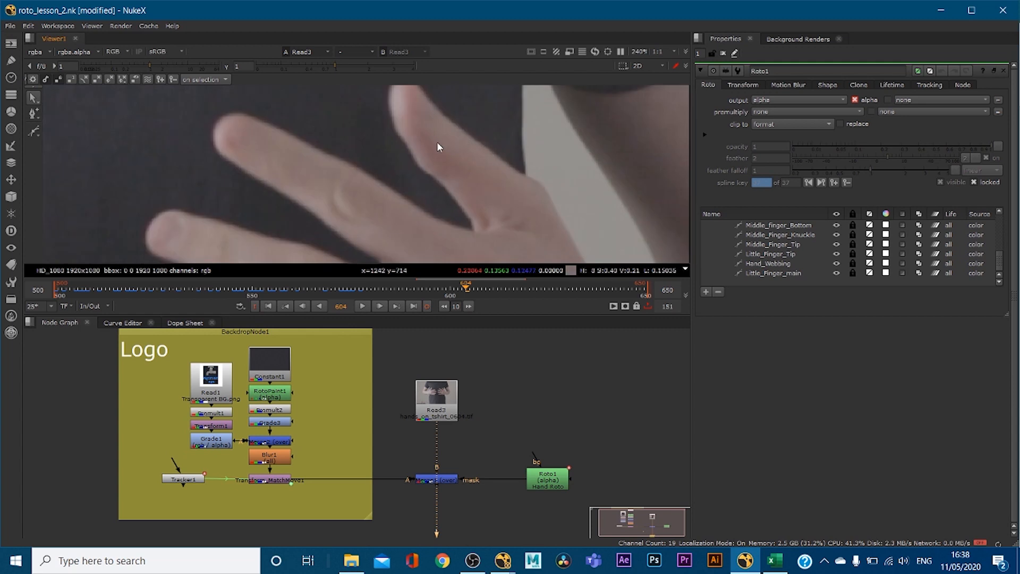
scroll(314, 152, down, 7)
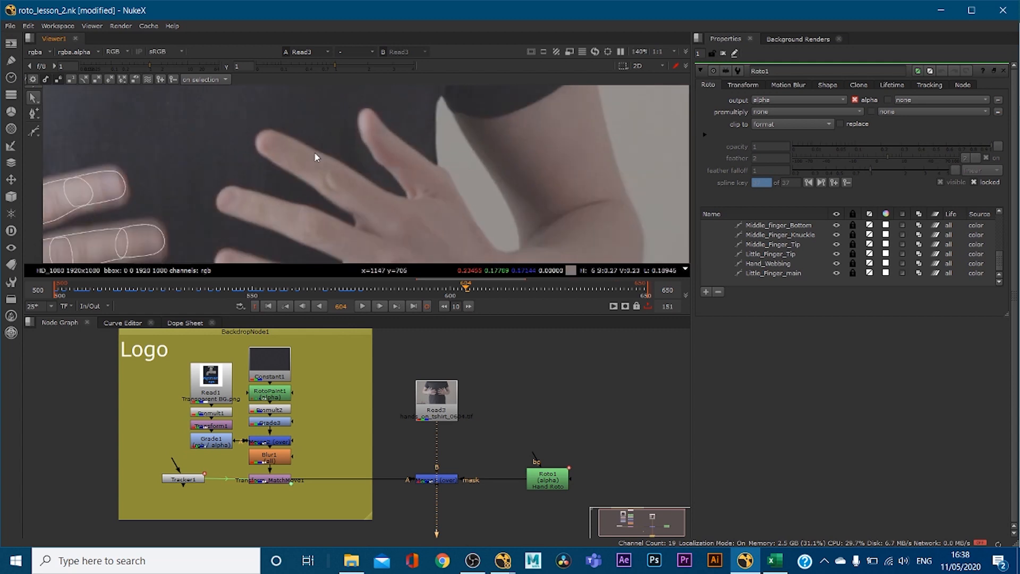
middle_drag(237, 183, 407, 170)
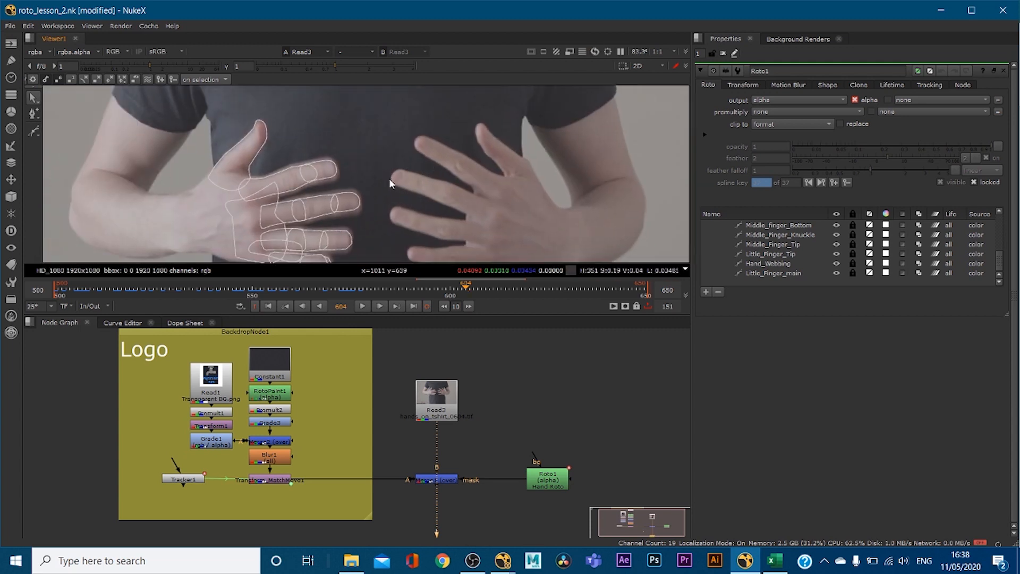
scroll(389, 183, down, 1)
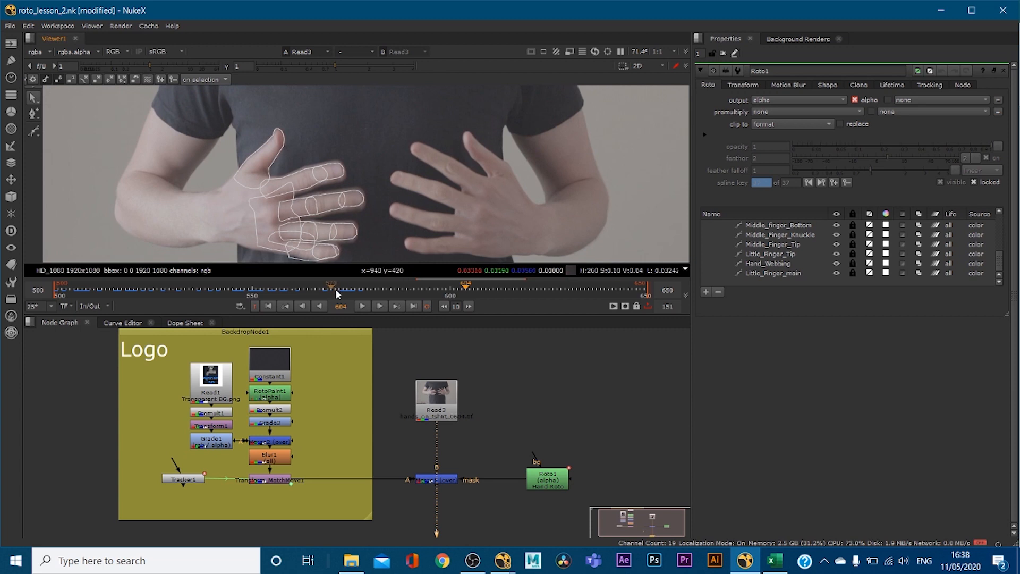
Step: View the Roto1 node's alpha channel up close and enlarge its shape list to fit all Left_Hand shapes
click(535, 481)
key(1)
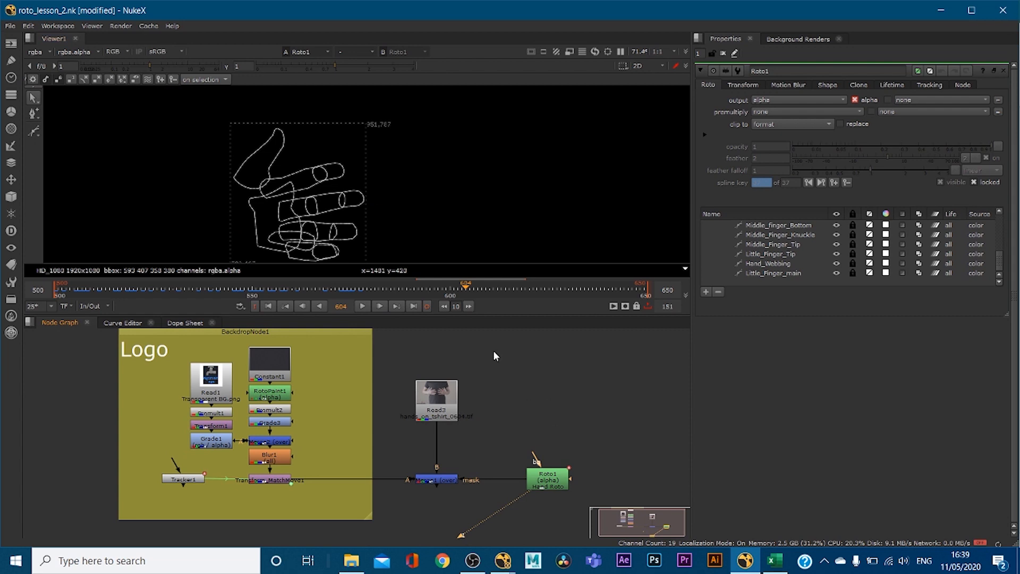
key(a)
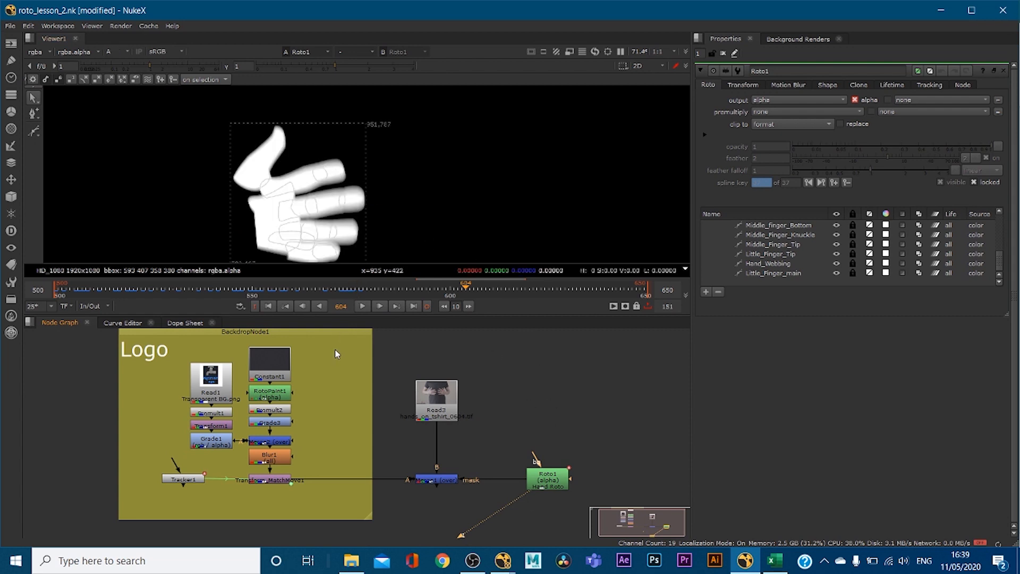
scroll(324, 192, up, 5)
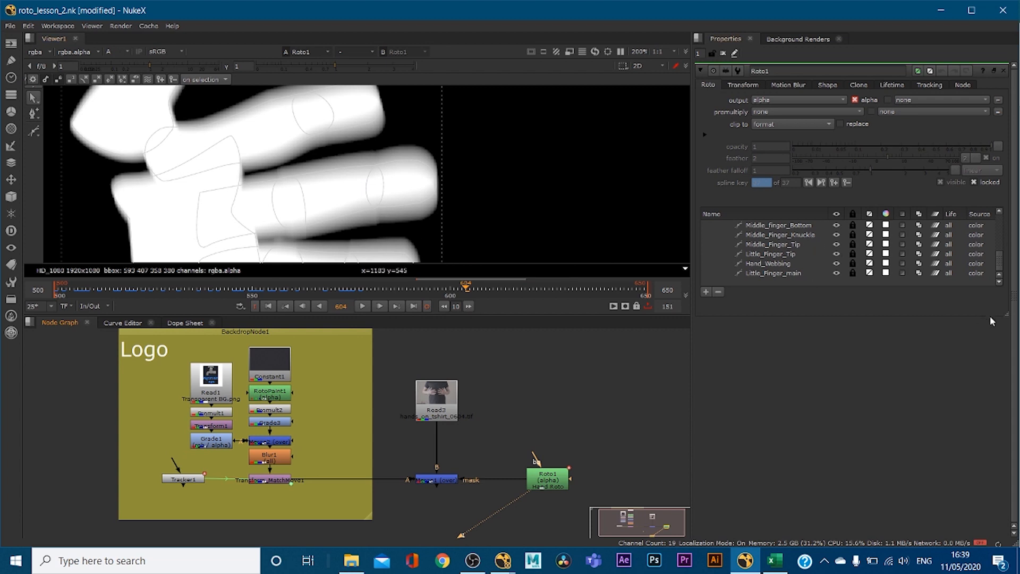
drag(1007, 321, 1006, 466)
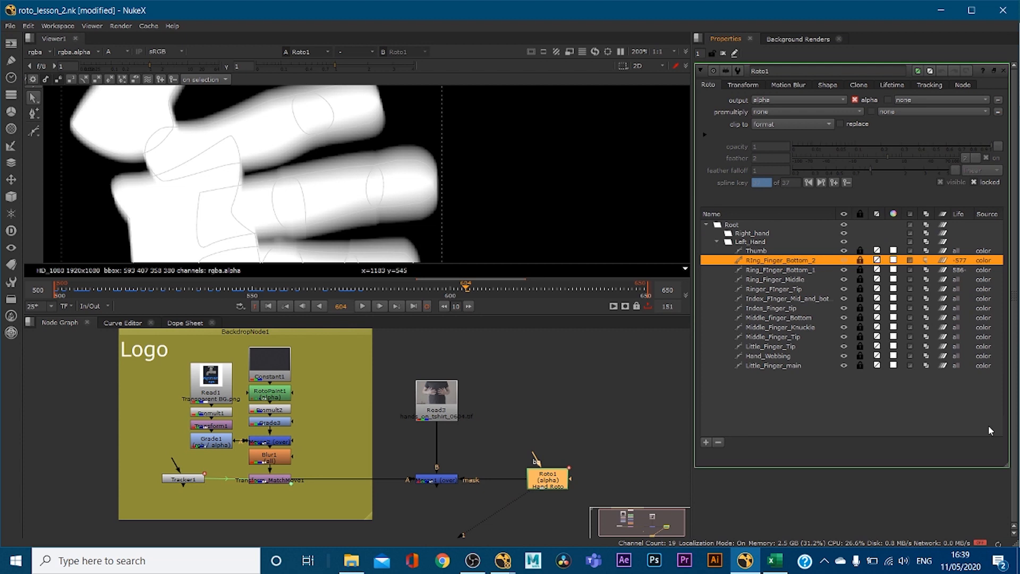
Step: Examine the feathered alpha edge around the Middle_Finger_Tip shape up close
scroll(378, 201, down, 2)
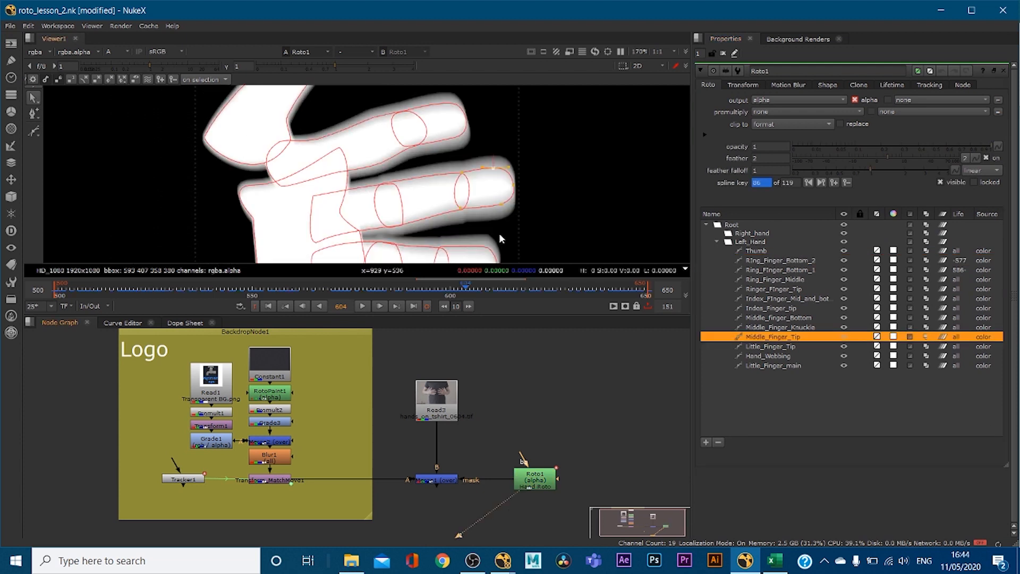
scroll(499, 232, down, 4)
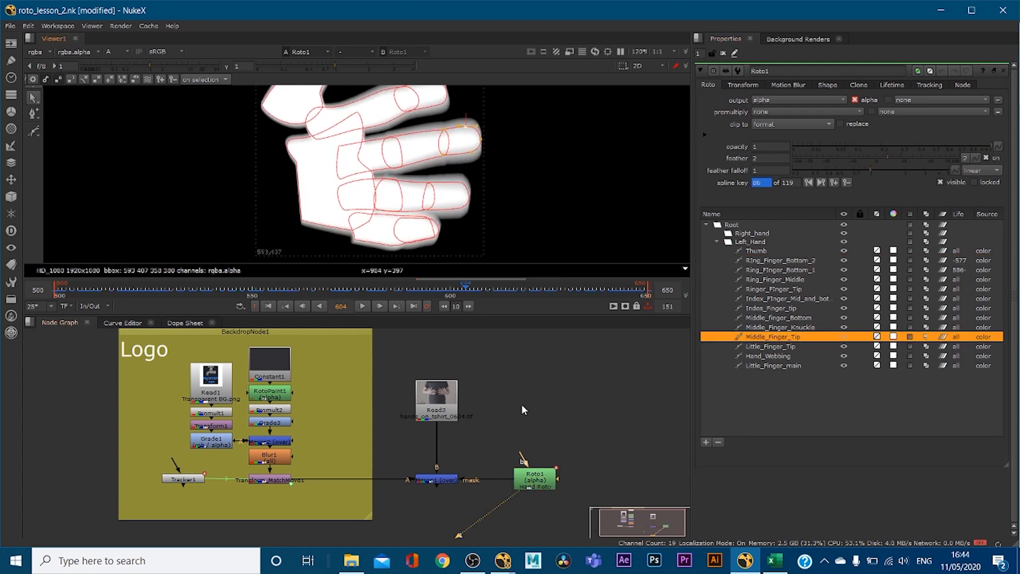
scroll(452, 132, up, 3)
scroll(452, 131, up, 2)
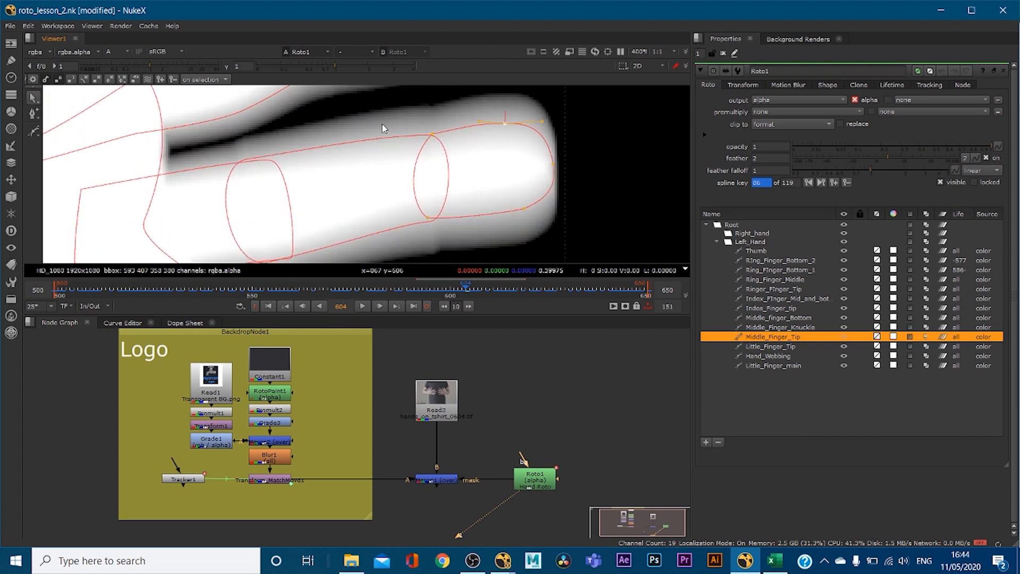
scroll(469, 132, up, 2)
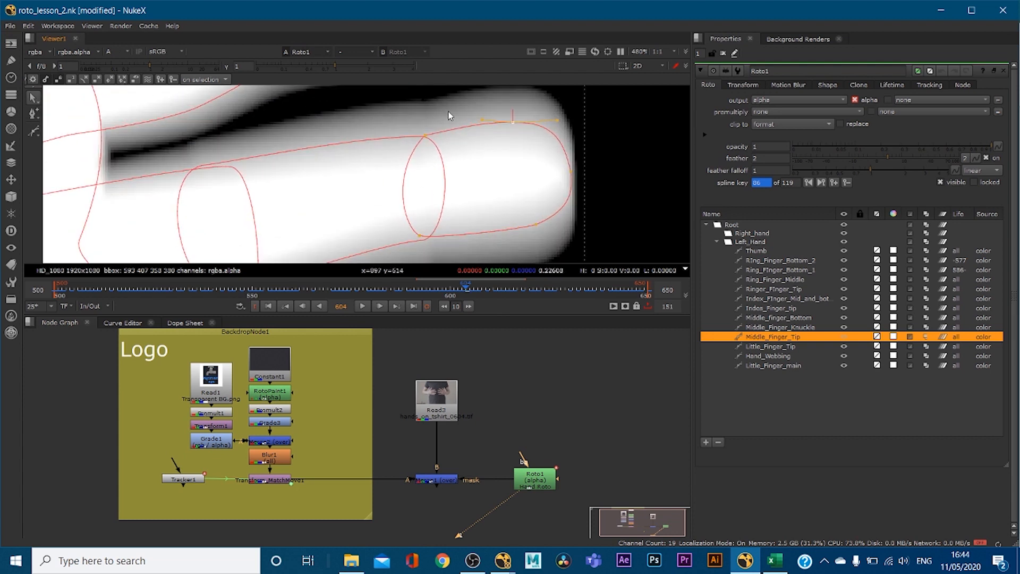
scroll(433, 160, up, 2)
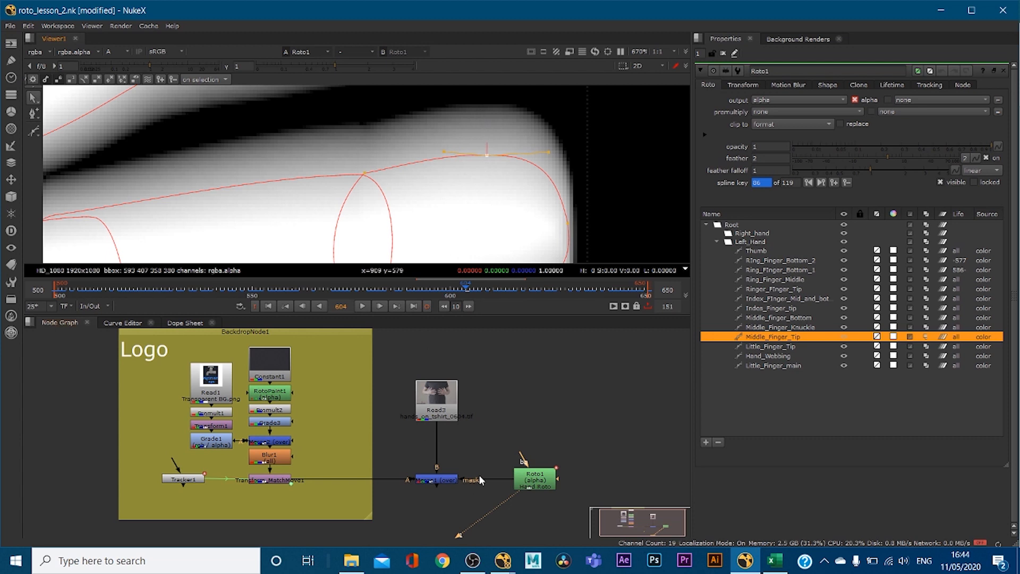
Step: Connect Roto1's background input to the Read3 footage and switch the viewer from alpha to full colour
drag(529, 461, 444, 409)
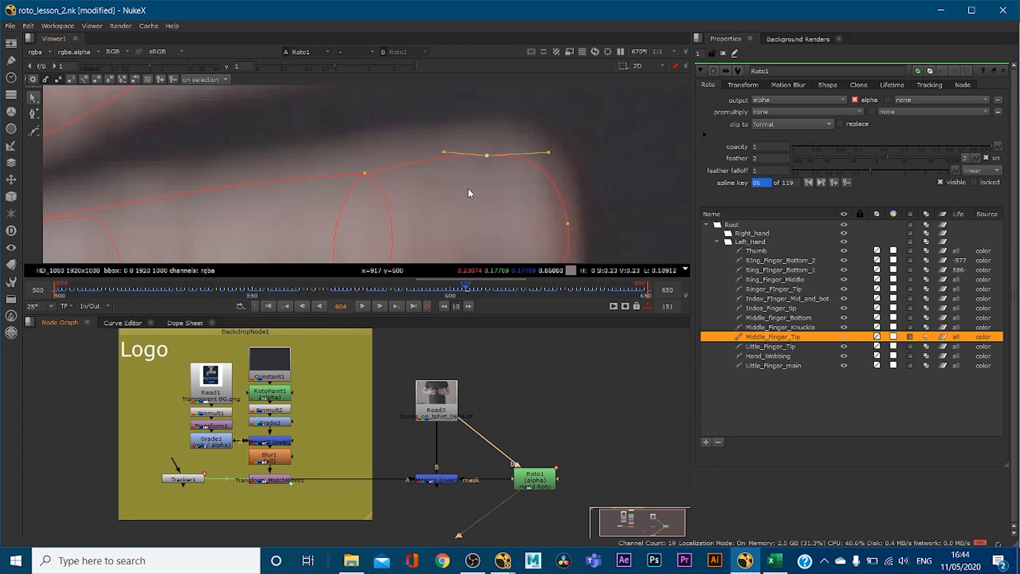
key(a)
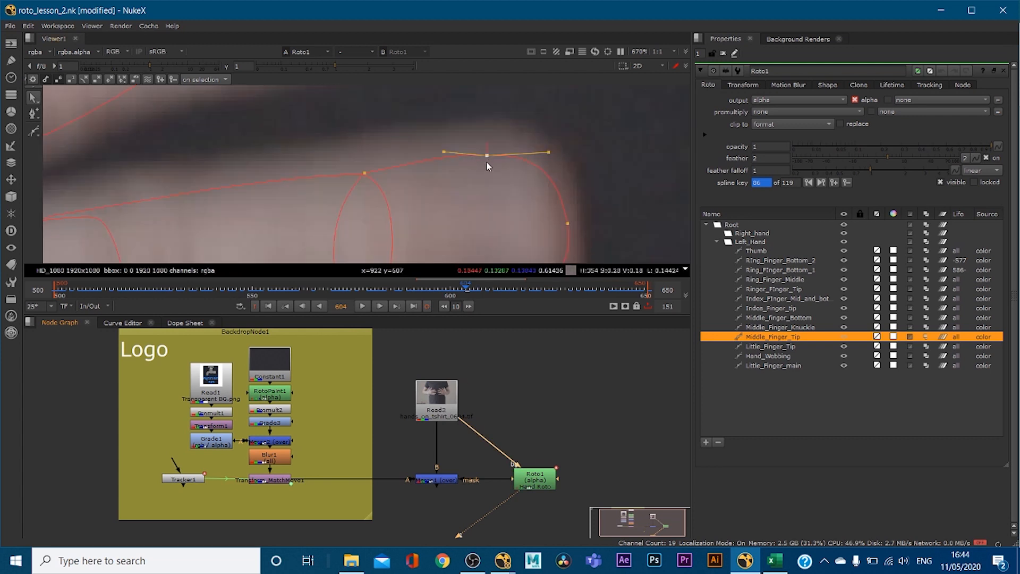
Step: Move the Middle_Finger_Tip shape's two upper points outward to the outer limit of the finger's motion blur, then check the edge up close
scroll(486, 159, down, 3)
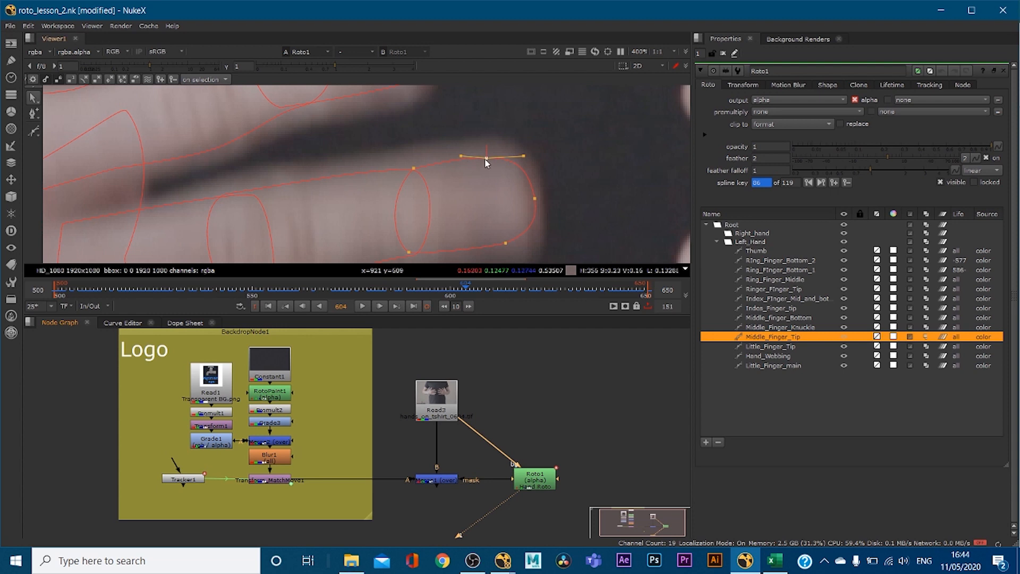
drag(484, 158, 491, 138)
drag(413, 169, 403, 148)
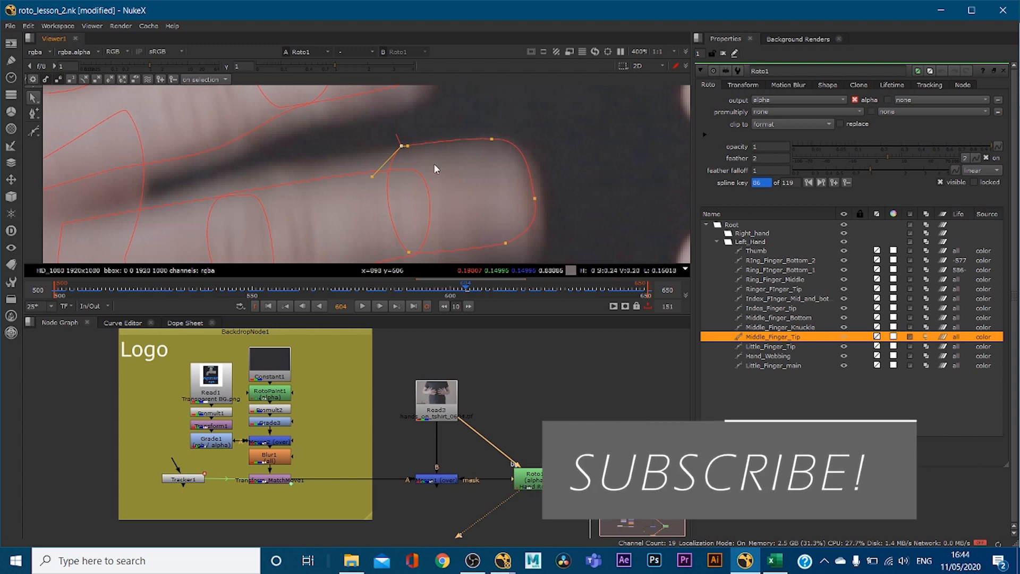
scroll(506, 151, up, 5)
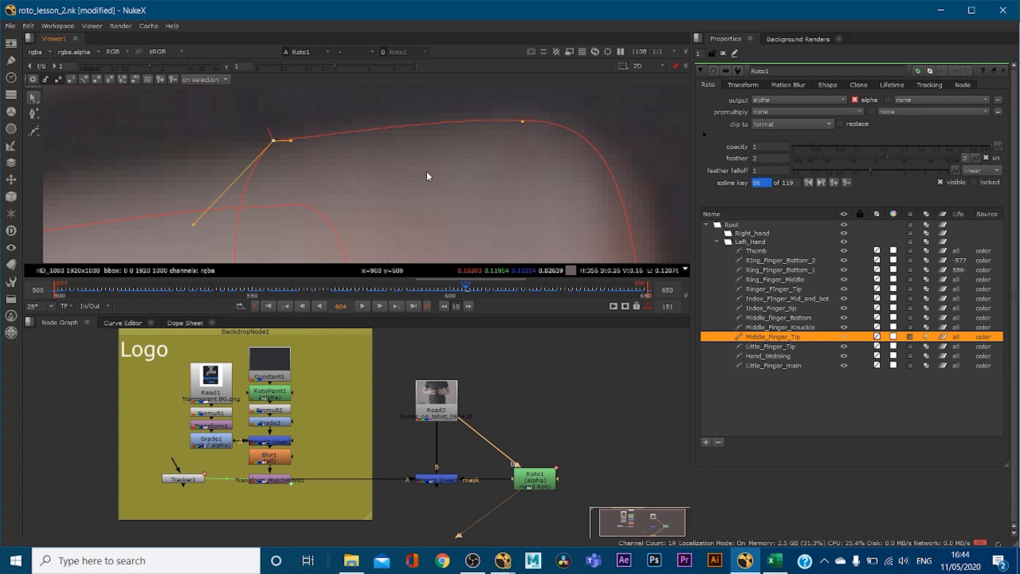
scroll(464, 173, down, 3)
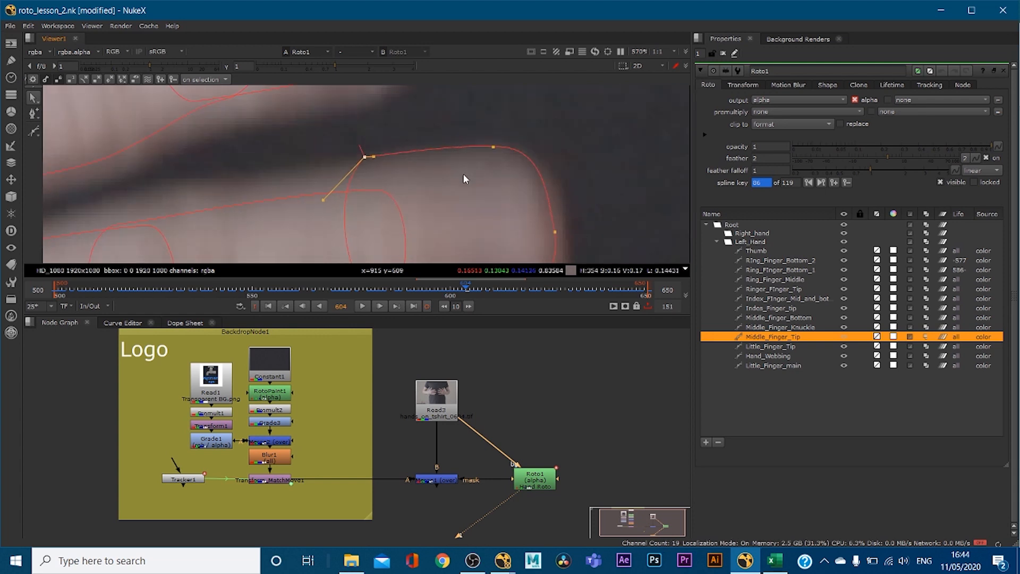
Step: Undo the outward move of the Middle_Finger_Tip shape's upper points and compare the edge in alpha and full colour
key(a)
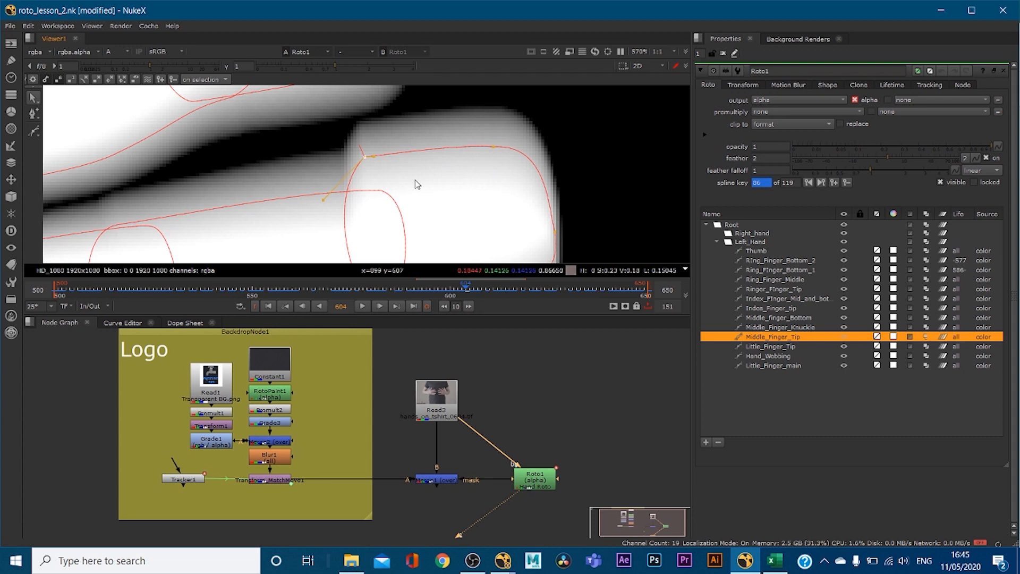
key(ctrl+z)
key(ctrl+z)
key(a)
key(a)
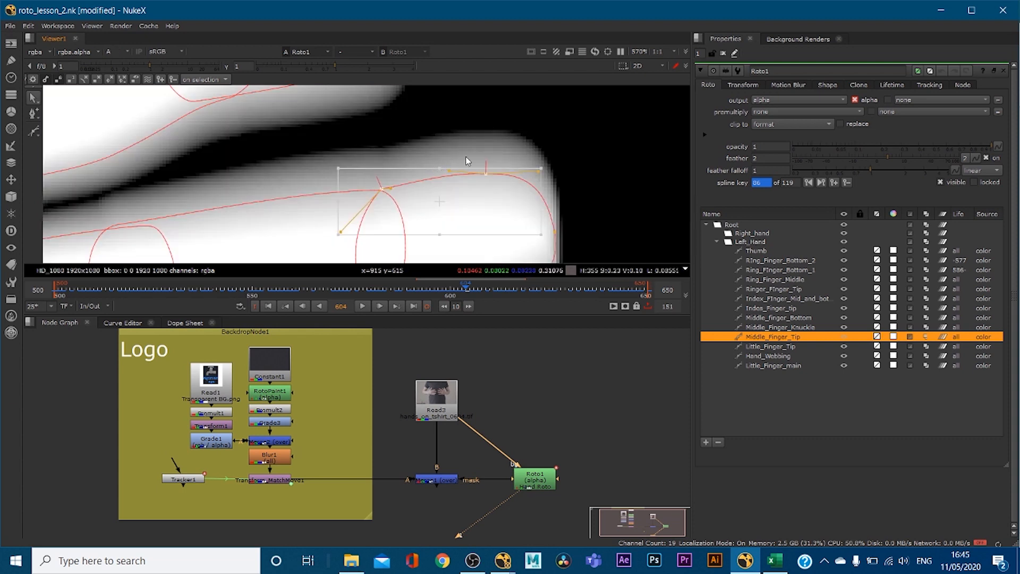
key(a)
click(591, 133)
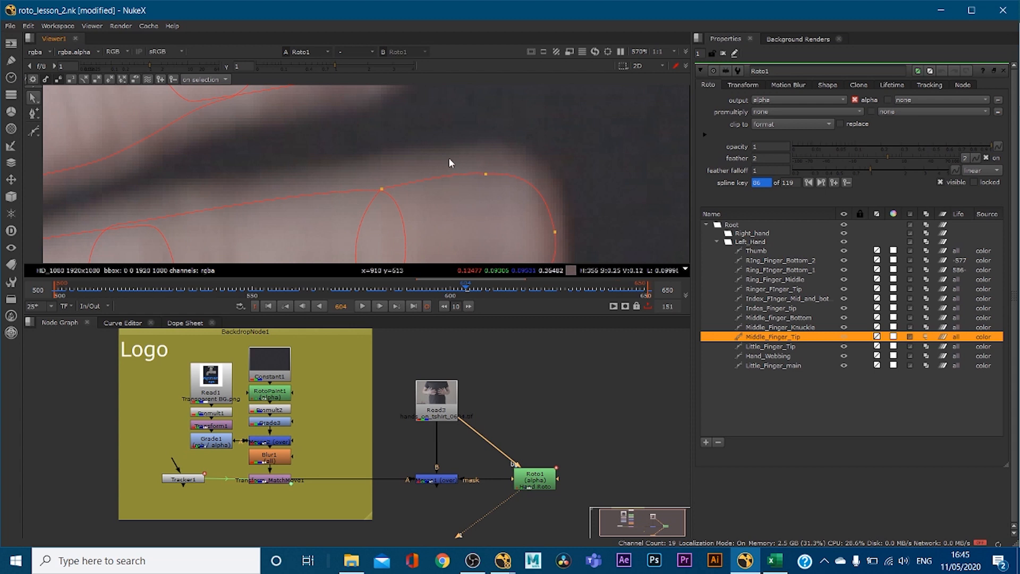
Step: Examine the Index_Finger_tip shape's motion-blurred lower edge up close, comparing full colour with the alpha channel
mouse_move(479, 176)
mouse_down()
mouse_move(466, 161)
mouse_move(493, 175)
mouse_up()
scroll(347, 170, down, 2)
middle_drag(346, 168, 466, 158)
scroll(475, 147, up, 4)
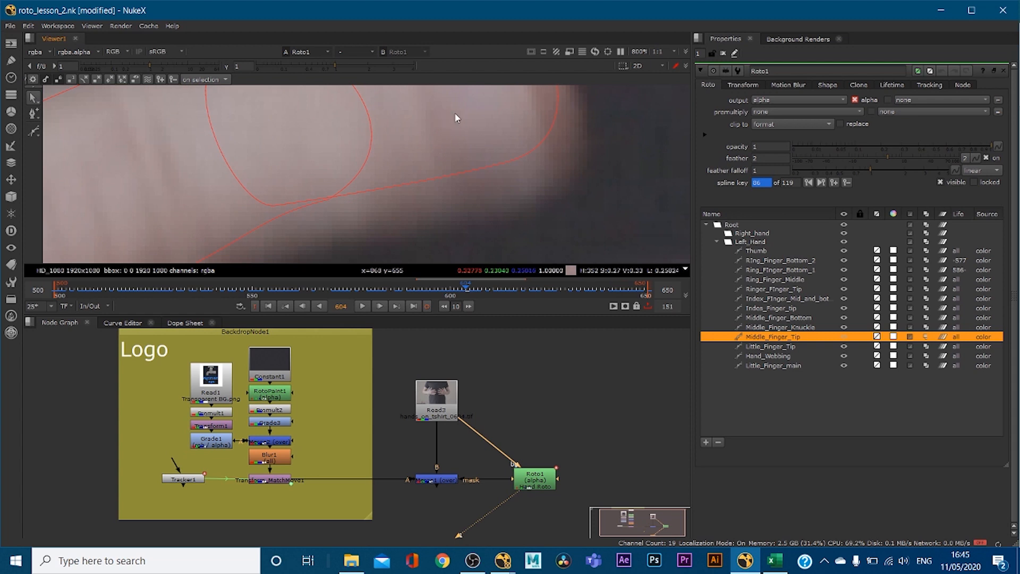
click(507, 162)
key(a)
key(a)
key(a)
key(a)
key(a)
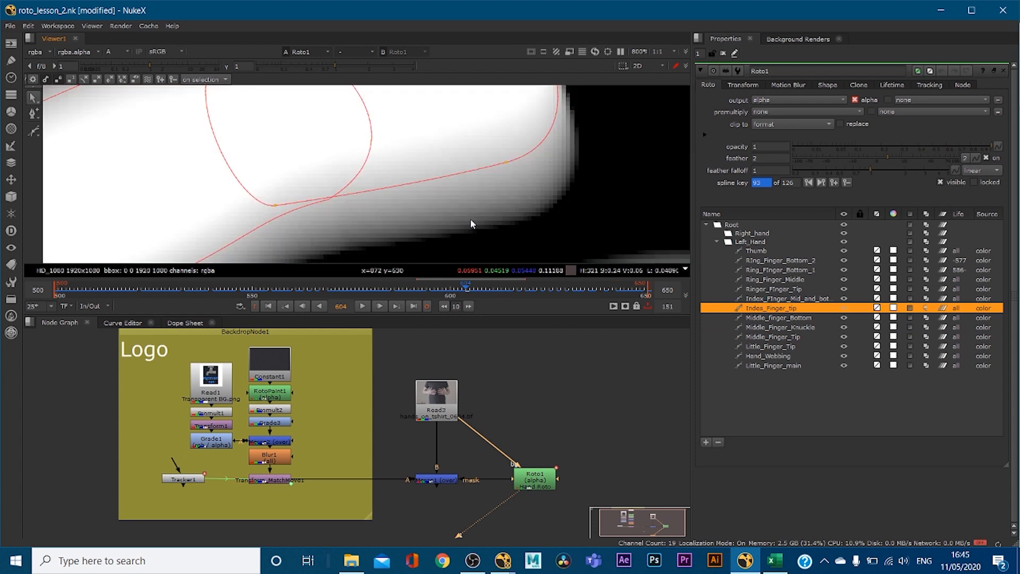
key(a)
scroll(520, 191, down, 6)
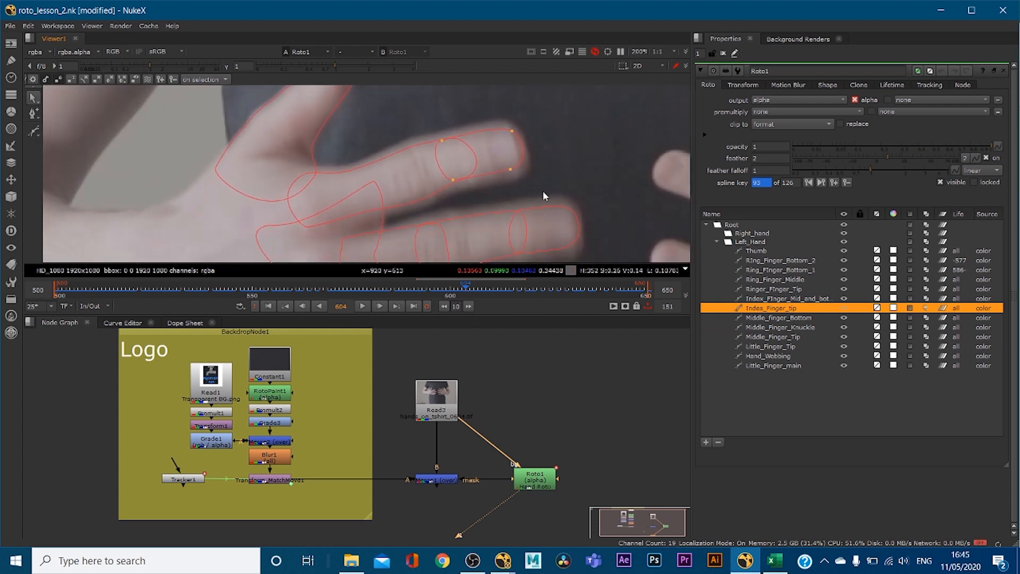
Step: Select all Middle_Finger_Tip points, display the alpha channel and open Roto1's motion blur settings
click(517, 176)
drag(567, 158, 471, 228)
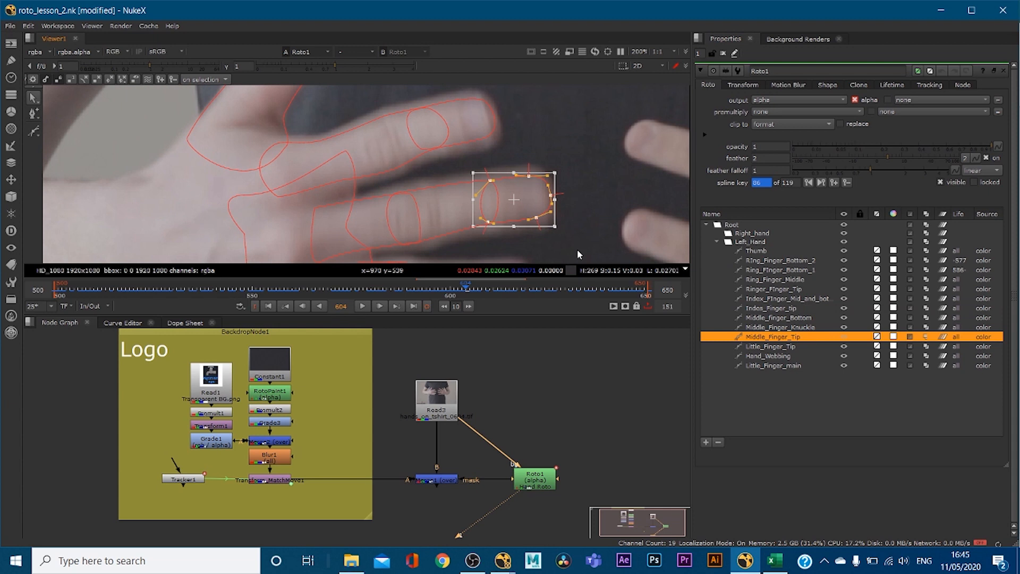
key(a)
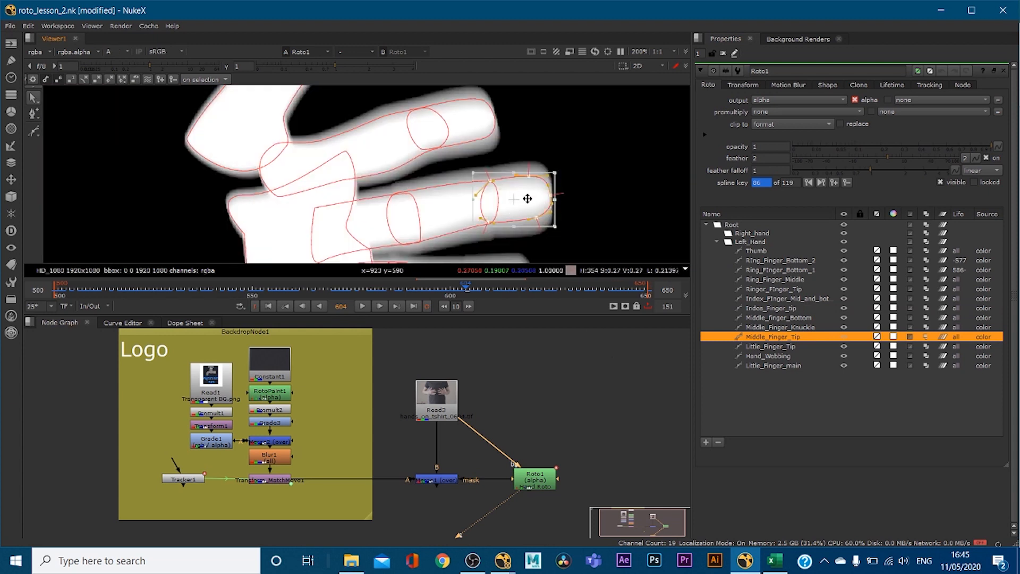
scroll(528, 198, up, 2)
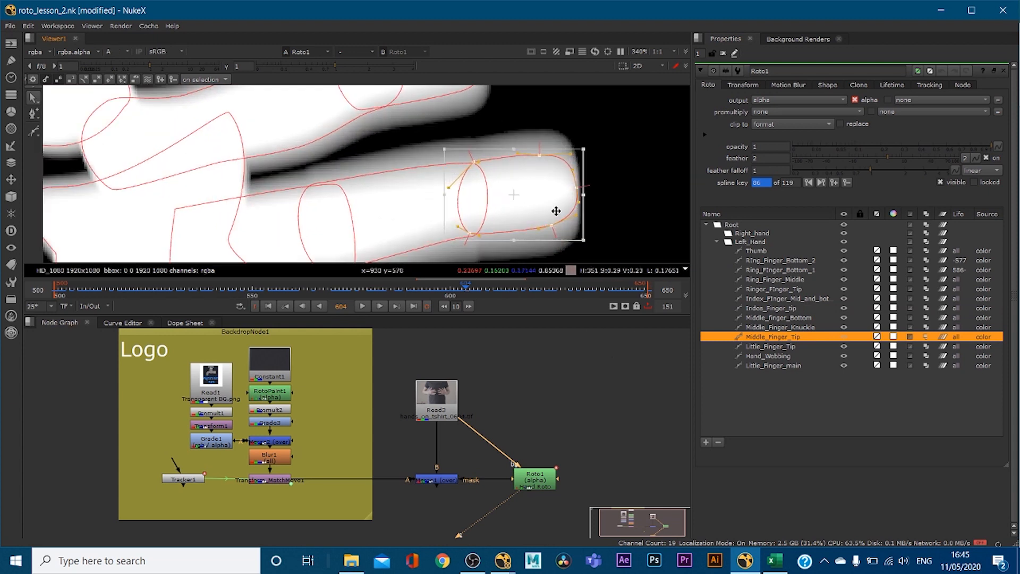
click(944, 337)
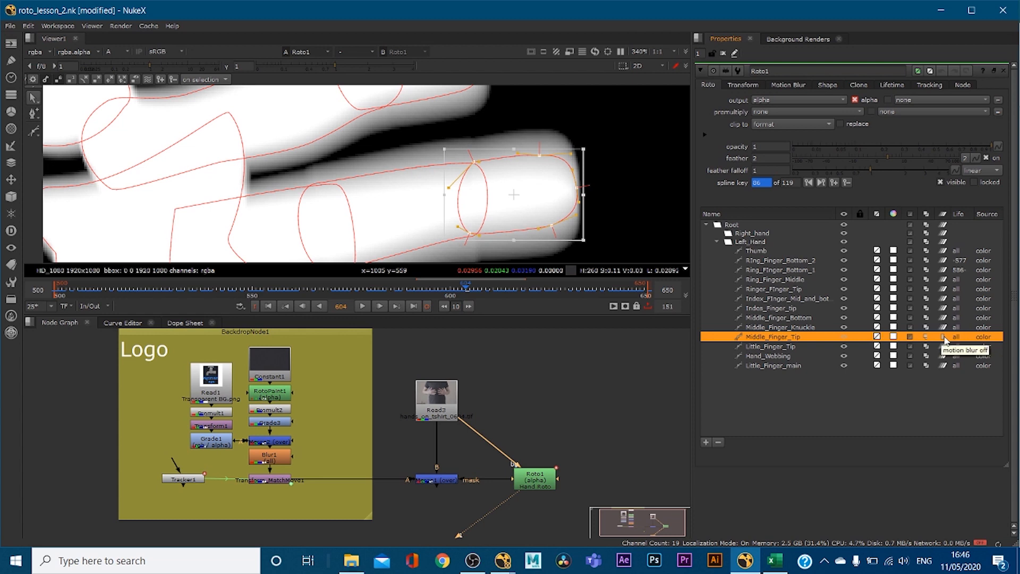
click(791, 85)
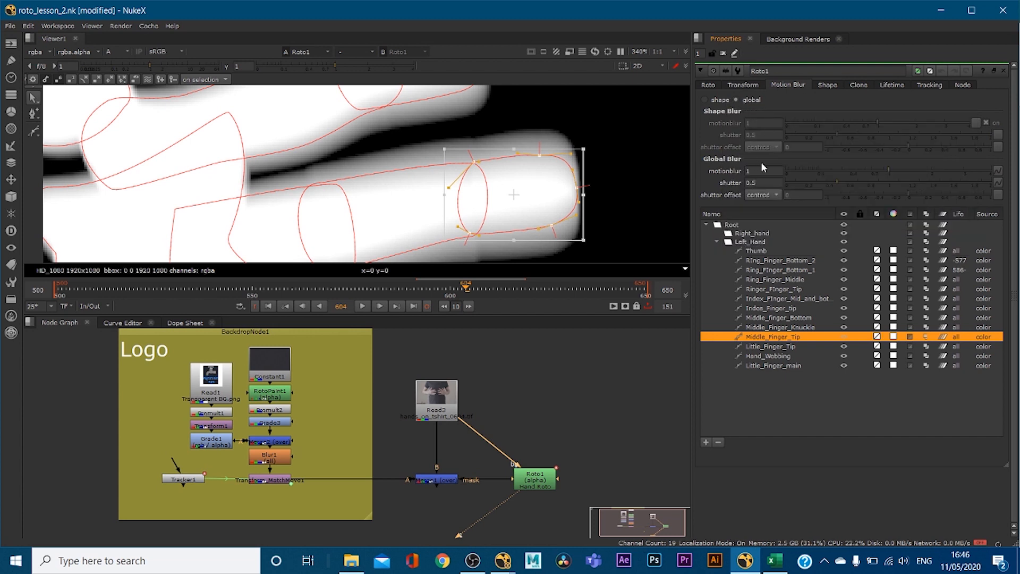
Step: Compare shape and global motion blur modes on the left-hand alpha, leaving Roto1 on shape blur
scroll(638, 149, down, 2)
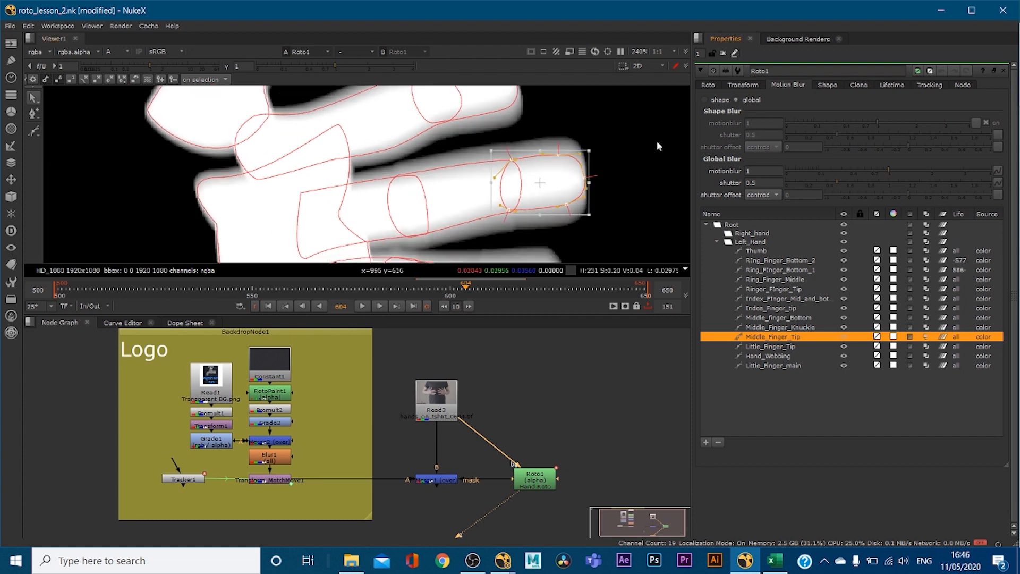
click(713, 101)
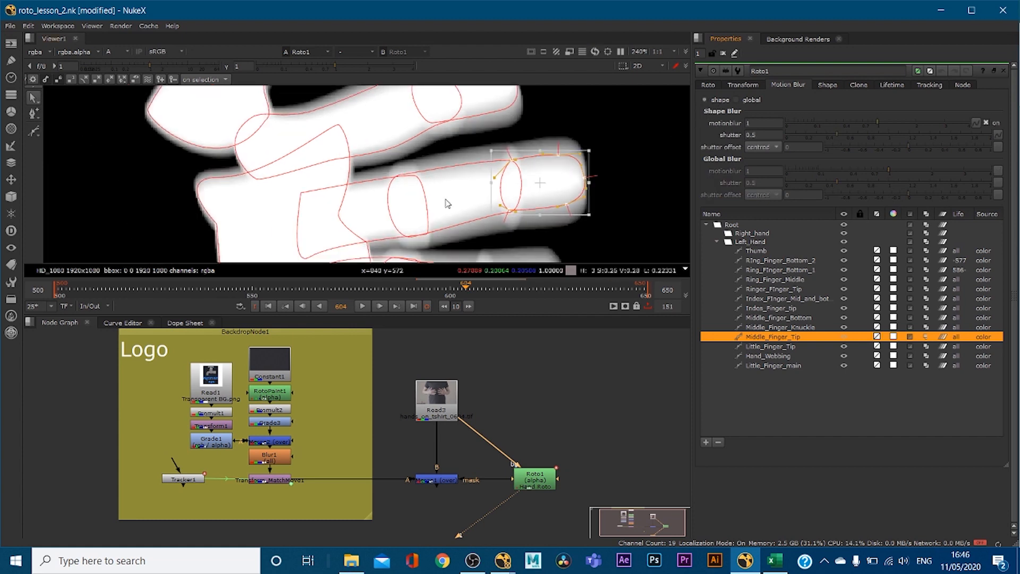
click(647, 157)
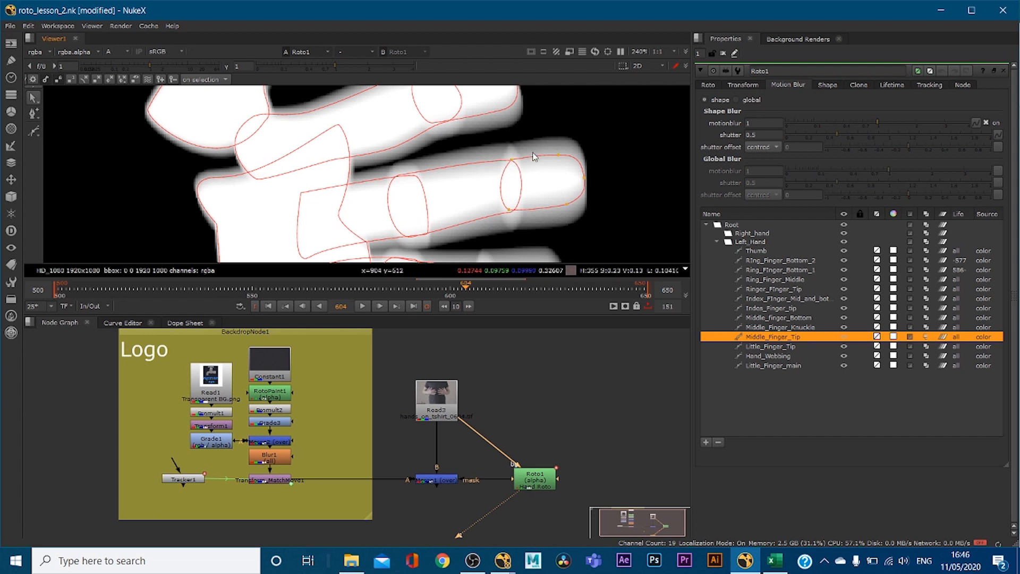
click(751, 101)
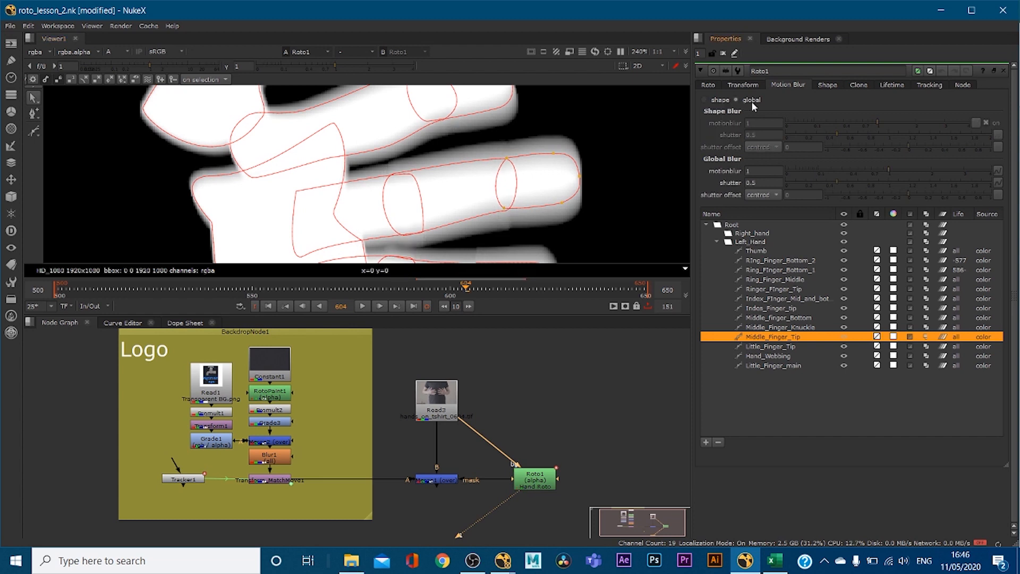
click(705, 101)
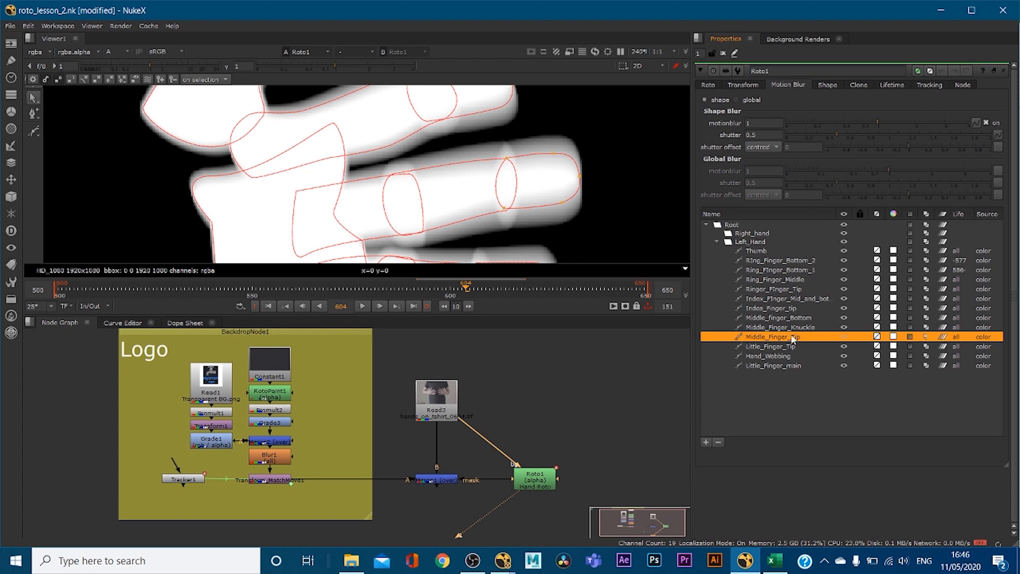
Step: Turn off motion blur for the Middle_Finger_Tip shape and switch Roto1 to global motion blur
click(943, 338)
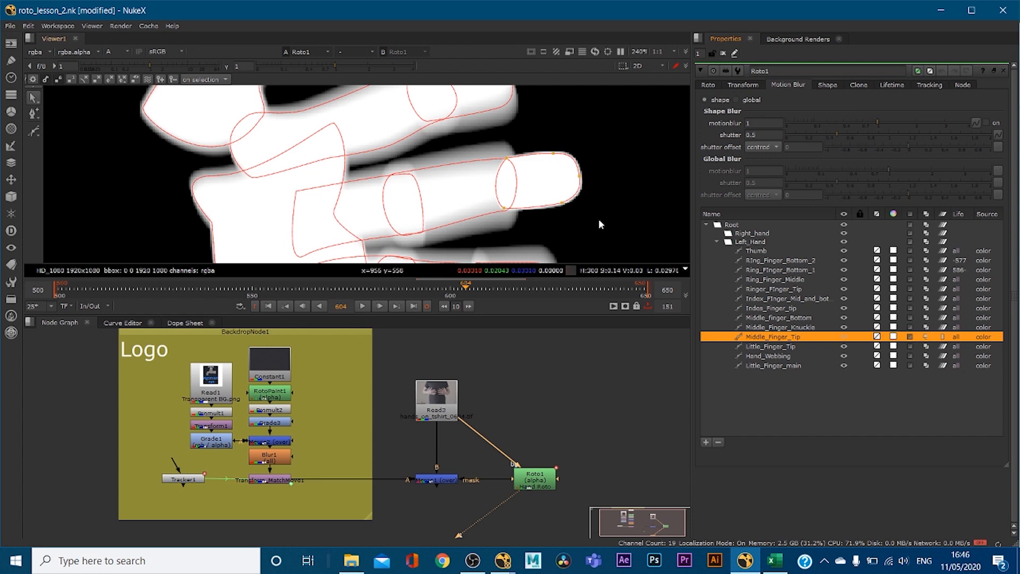
click(742, 101)
click(943, 338)
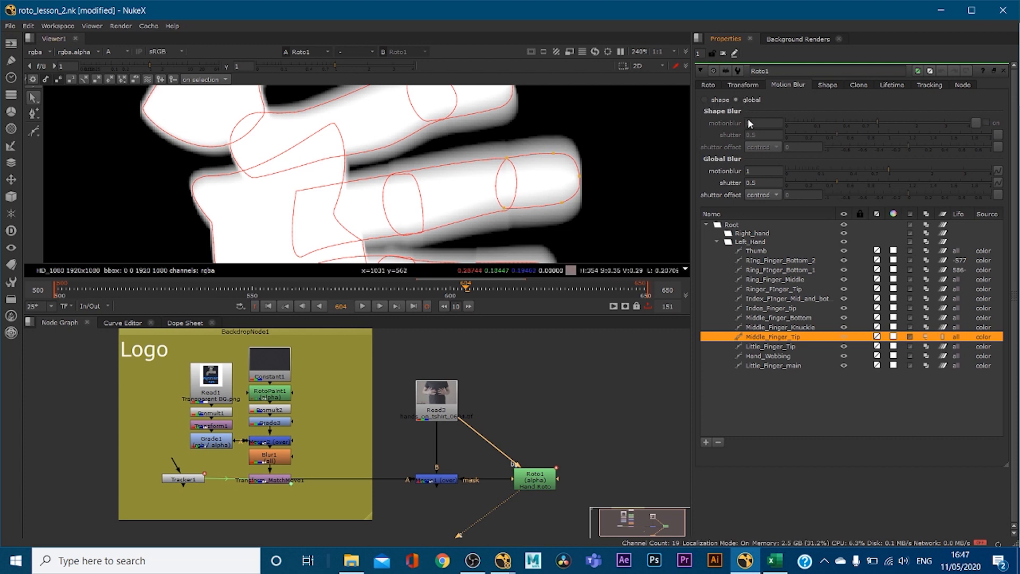
mouse_move(750, 123)
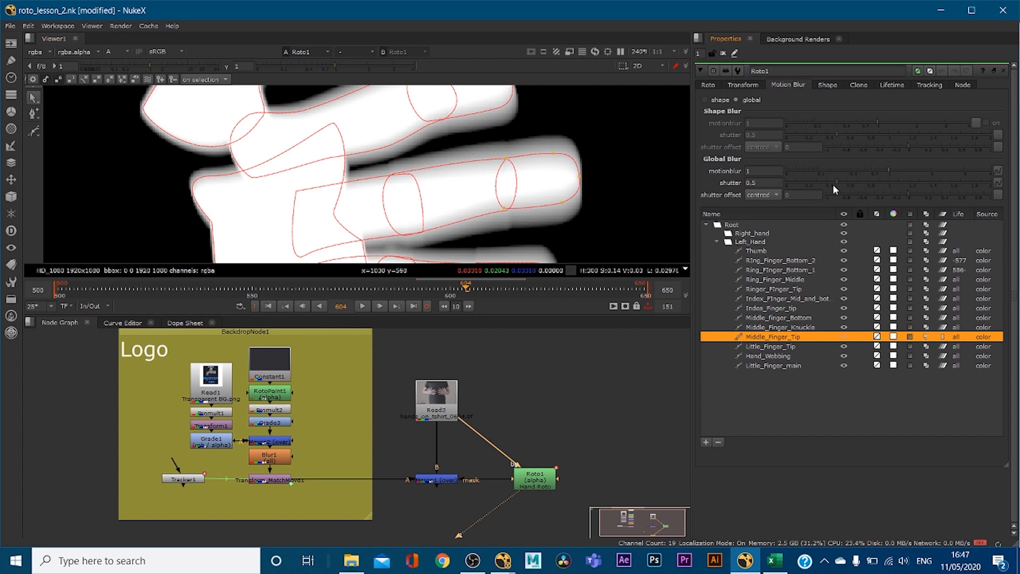
Step: Try a global motionblur value of 0.13, check the left-hand alpha edges, and set the value back to 1
drag(884, 168, 823, 168)
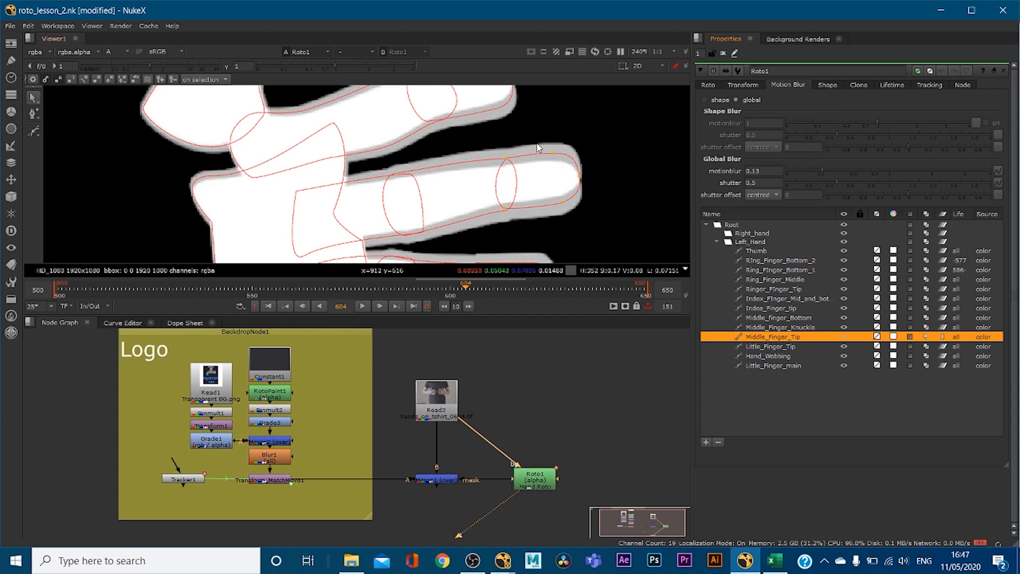
scroll(519, 202, down, 2)
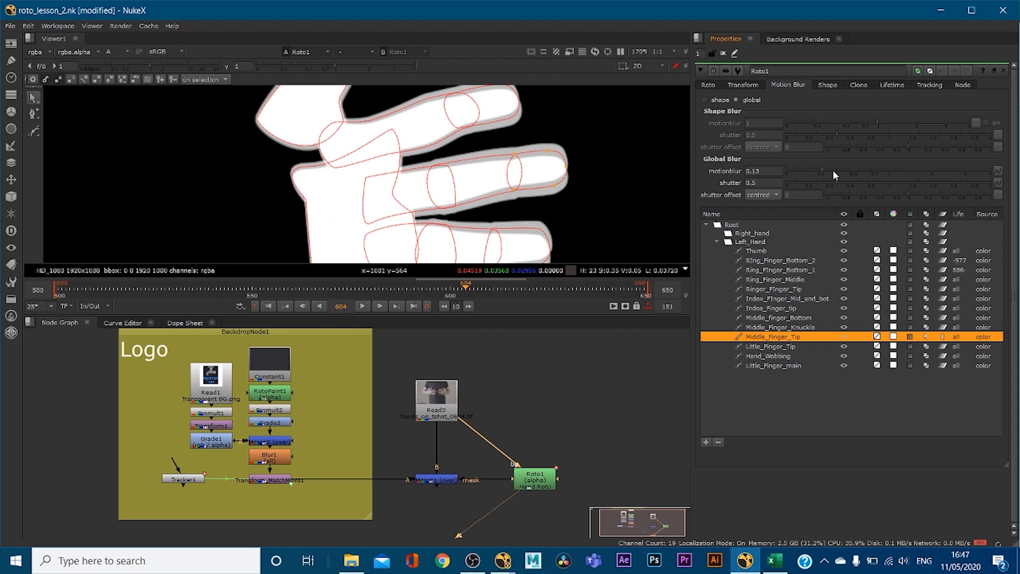
drag(768, 171, 703, 169)
text(1)
key(Return)
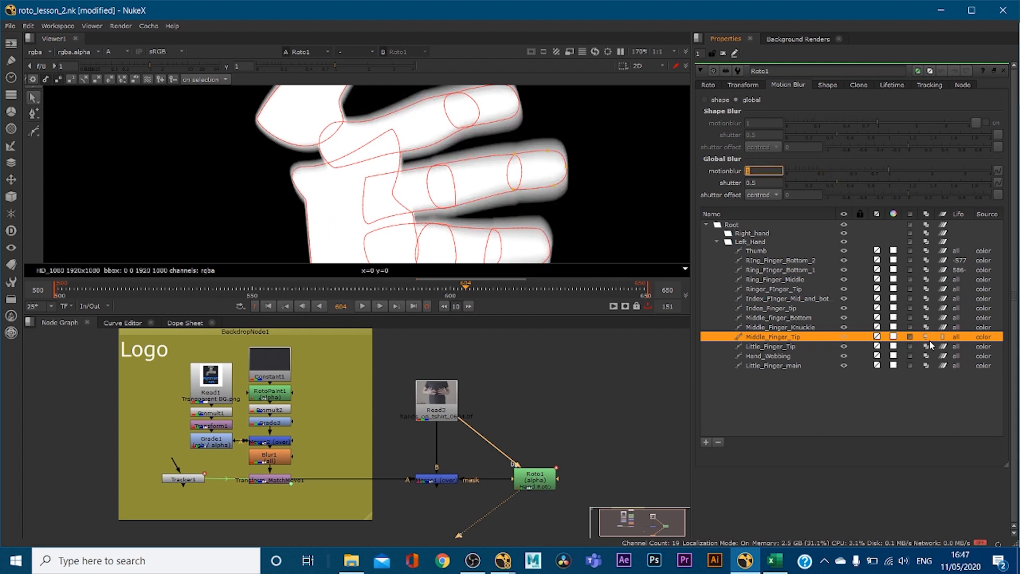
Step: Turn Middle_Finger_Tip's motion blur back on, switch to shape blur and set its motionblur to 0.11
click(943, 337)
click(943, 338)
click(714, 99)
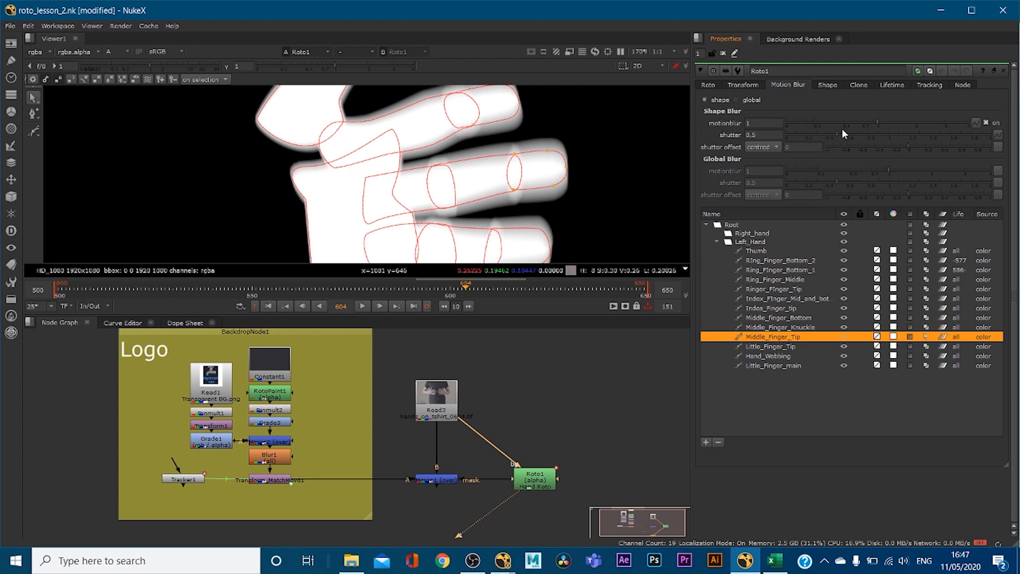
drag(881, 127, 815, 118)
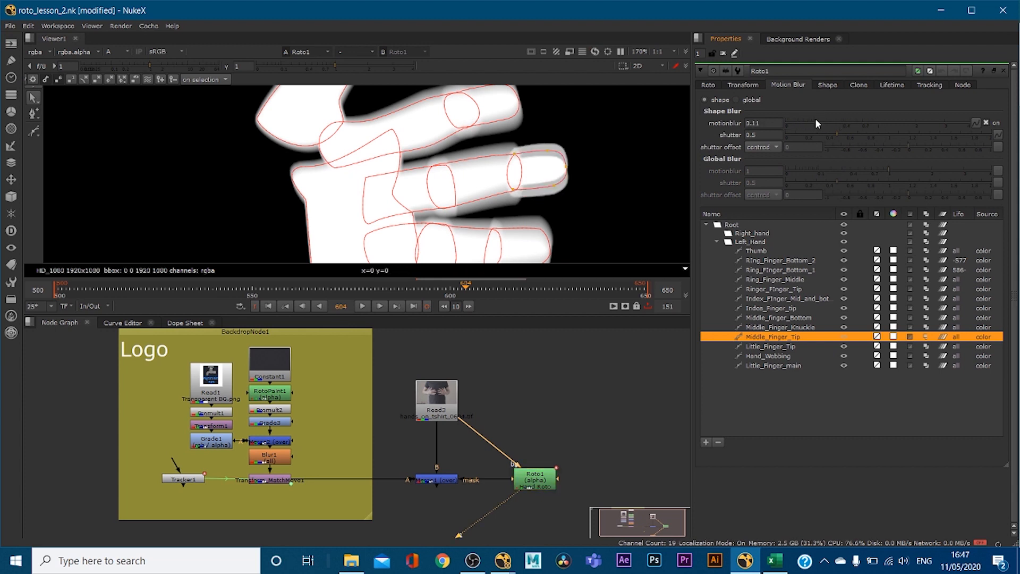
Step: Set the Middle_Finger_Knuckle shape's motionblur to 2.08 and switch Roto1 back to global motion blur
click(805, 327)
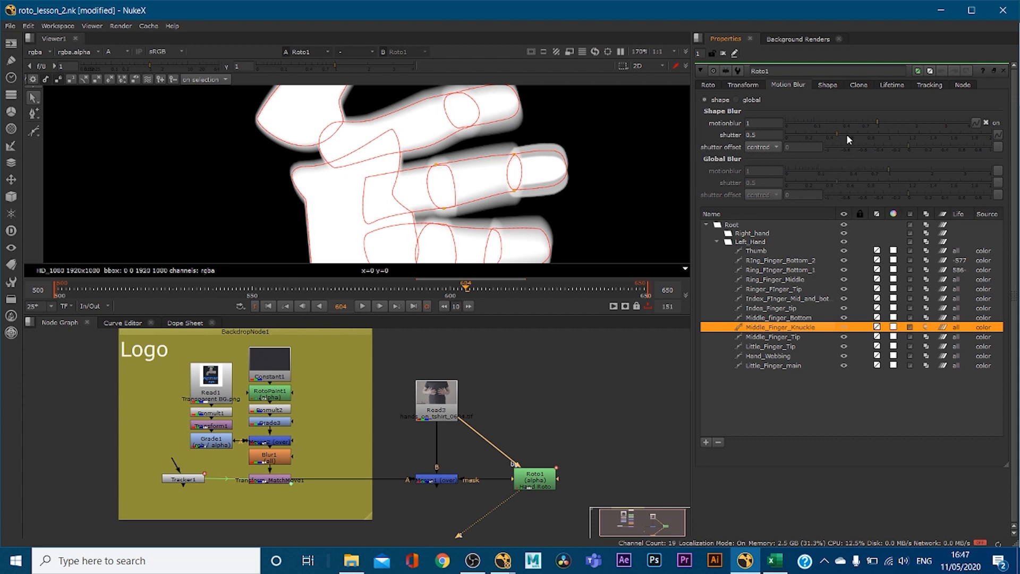
drag(877, 122, 911, 120)
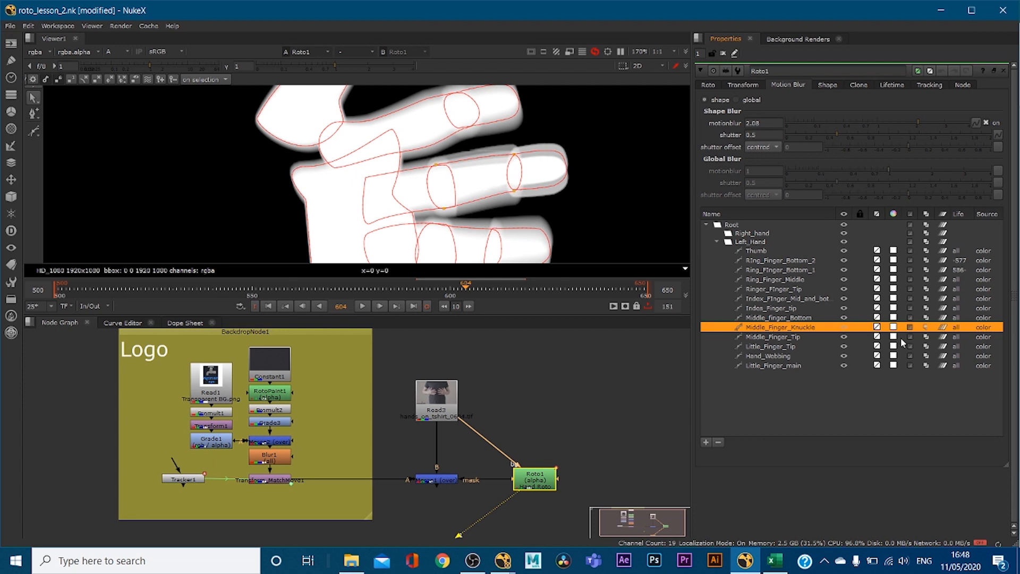
click(742, 100)
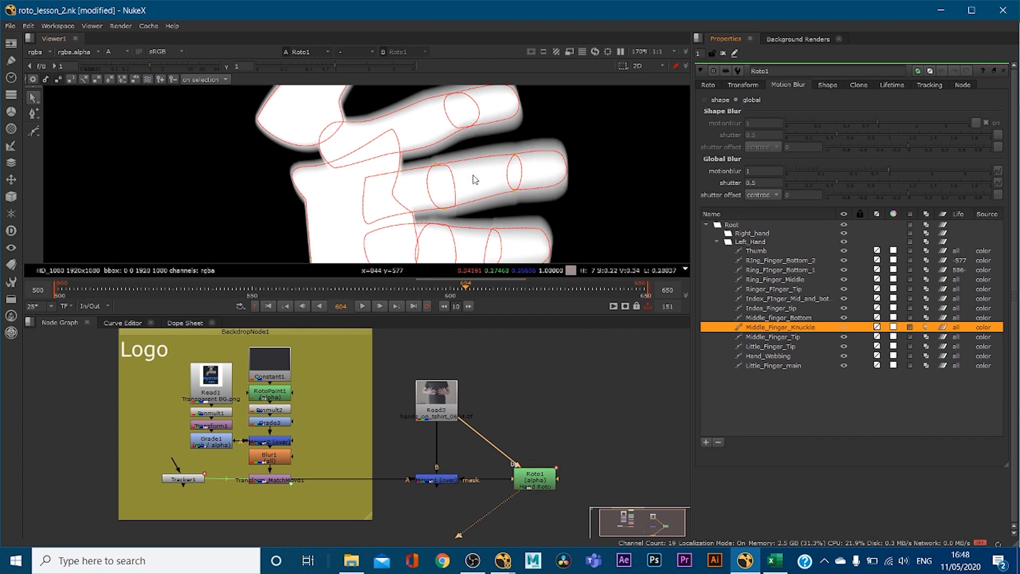
Step: Try a global motion blur shutter of 0.97 on the left-hand alpha and set it back to 0.5
click(710, 84)
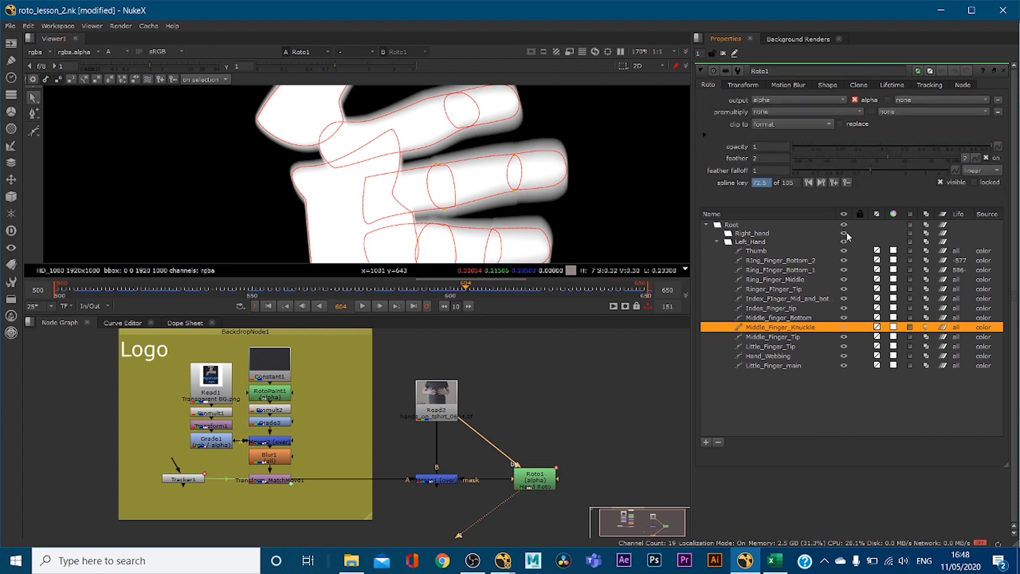
click(780, 86)
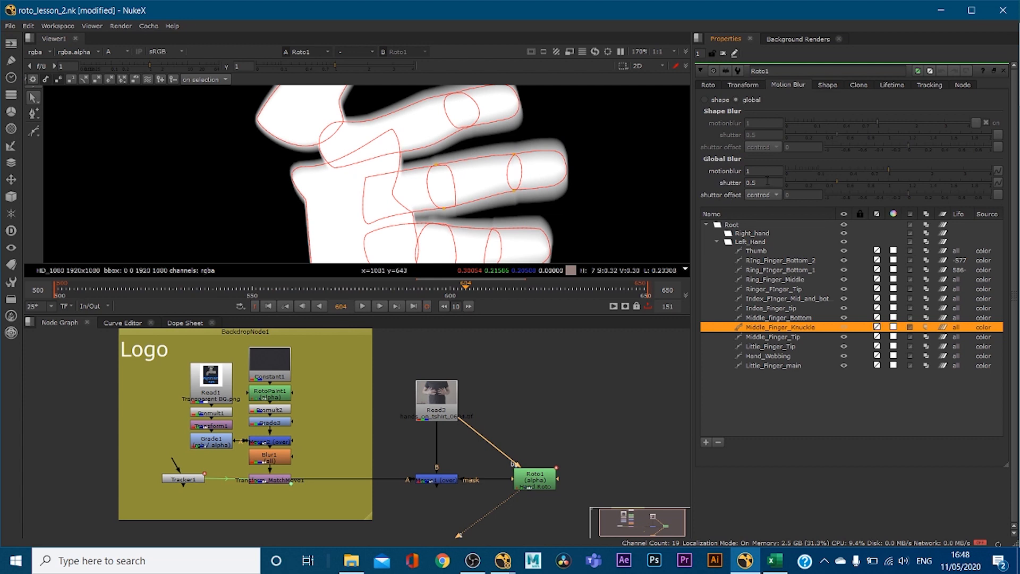
drag(837, 182, 885, 183)
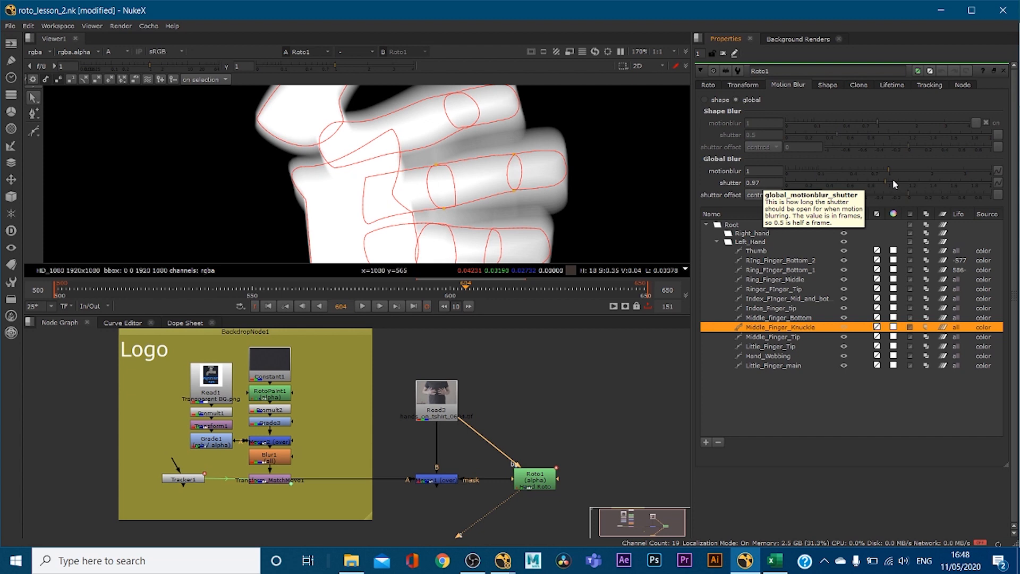
double_click(775, 183)
text(0.5)
key(Return)
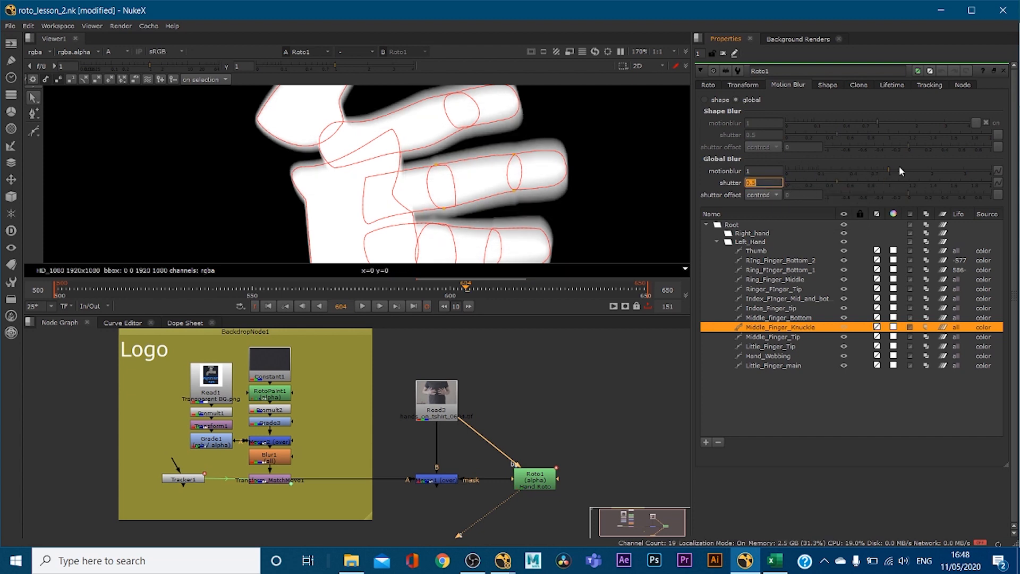
Step: Collapse the Left_Hand shape group, disconnect Roto1's background input from the Read3 footage and switch the viewer to full colour
click(707, 84)
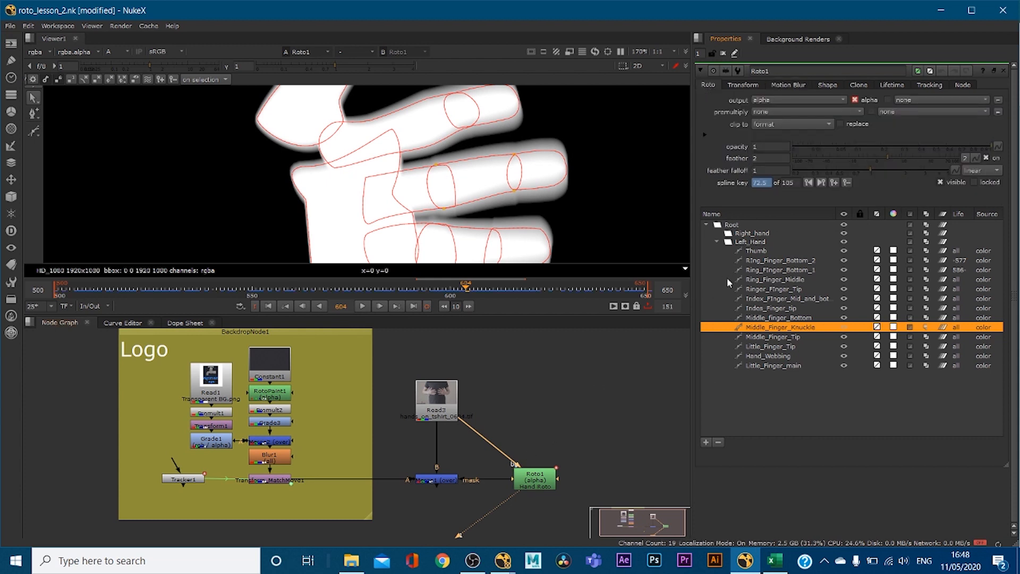
click(718, 242)
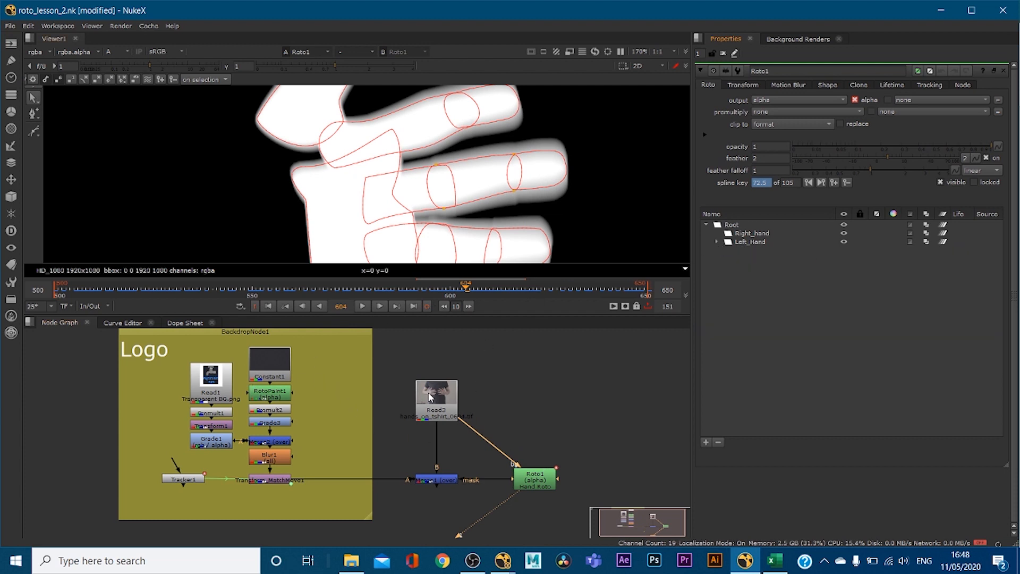
drag(461, 419, 477, 432)
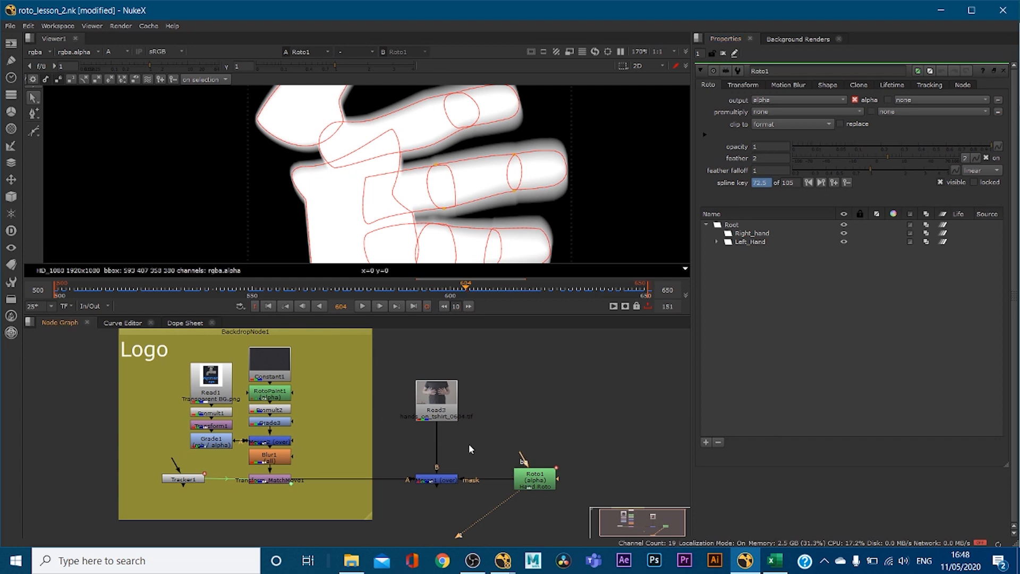
key(a)
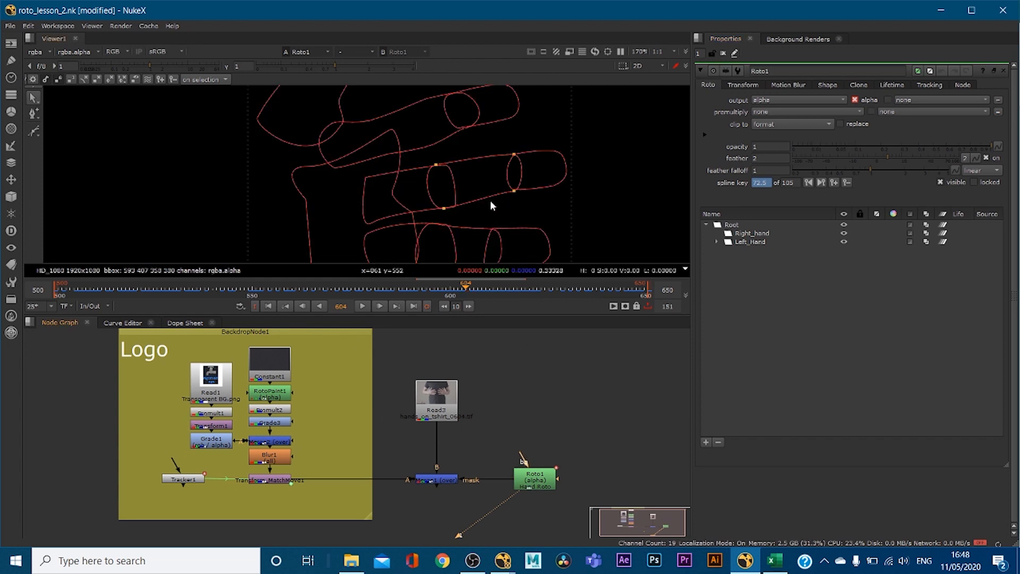
Step: Display the Merge1 composite in full colour to check the left hand masked over the logo
click(438, 480)
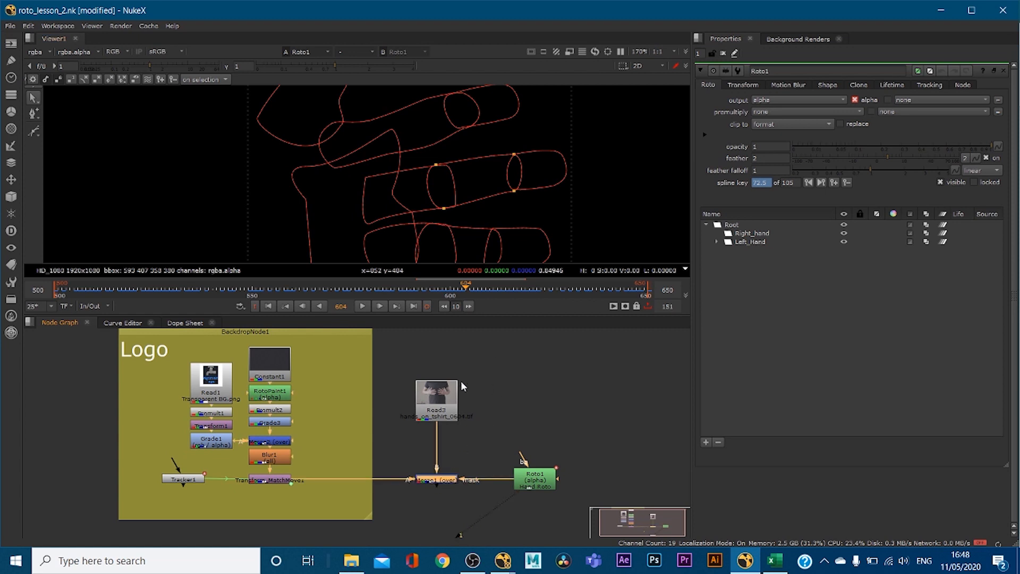
key(1)
key(a)
key(a)
scroll(486, 183, down, 5)
scroll(484, 175, up, 2)
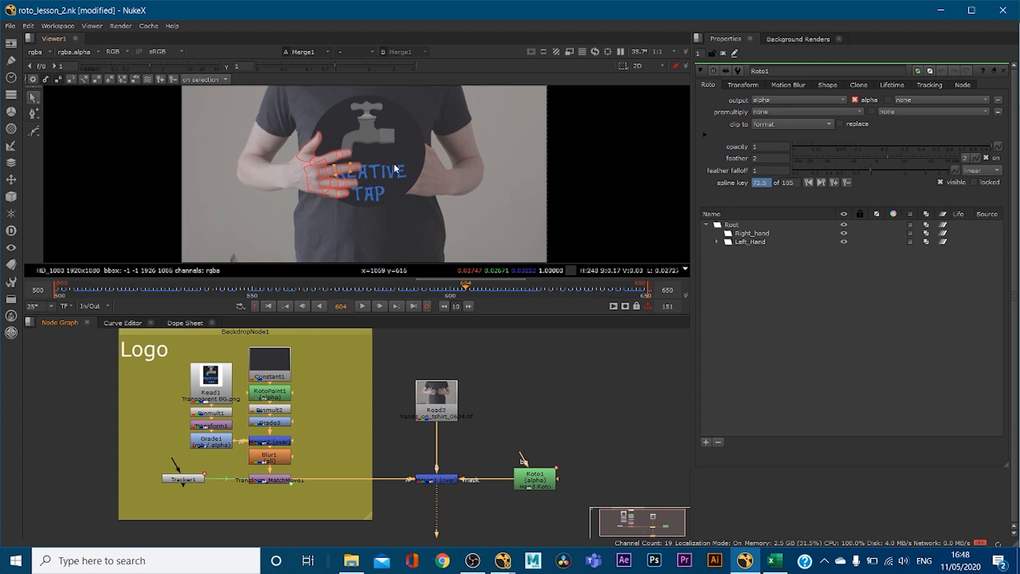
Step: Compare Roto1 with the Merge1 composite in the viewer, ending on Roto1 with its background input connected to the Read3 footage
drag(524, 465, 427, 405)
click(529, 477)
key(1)
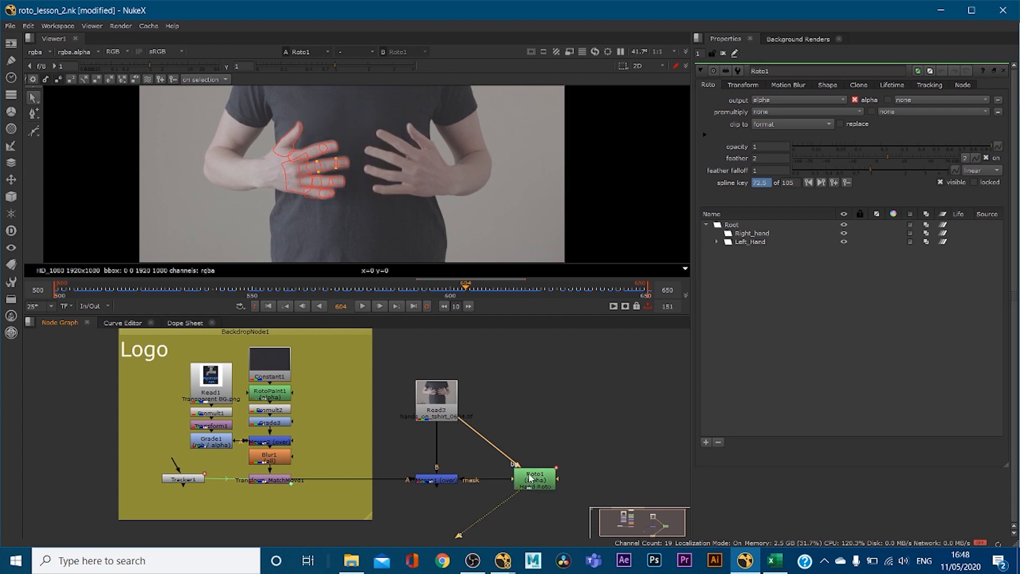
click(436, 480)
key(1)
mouse_move(475, 431)
mouse_down()
mouse_move(518, 446)
mouse_move(437, 398)
mouse_move(516, 441)
mouse_move(464, 415)
mouse_move(474, 421)
mouse_up()
key(1)
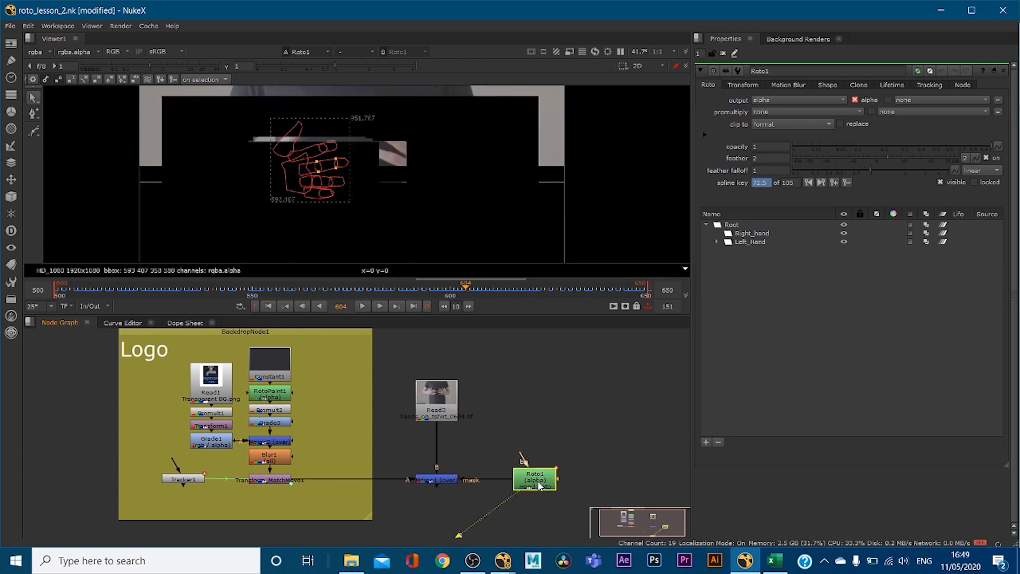
drag(521, 458, 436, 406)
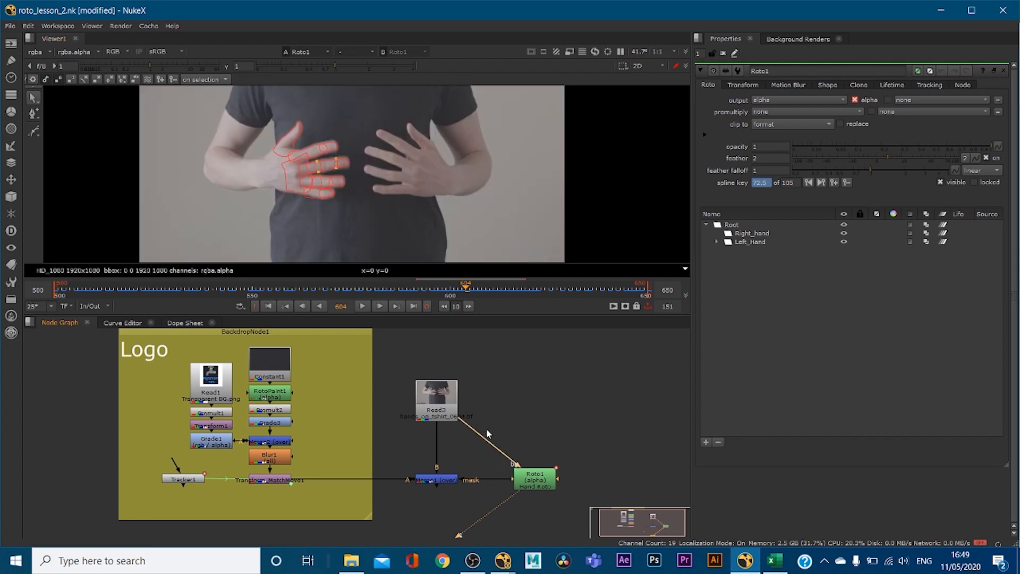
Step: Lock all the shapes inside the Left_Hand group and collapse the group
click(717, 243)
drag(857, 251, 860, 366)
click(717, 242)
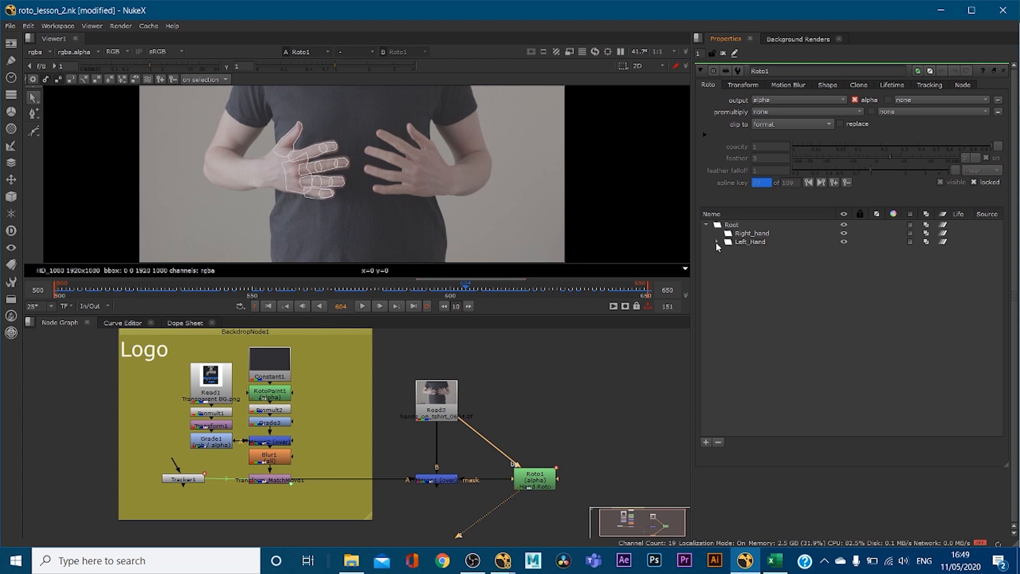
Step: Play and scrub through the footage from around frame 550, examining how the right hand's fingers move and overlap
scroll(380, 210, up, 2)
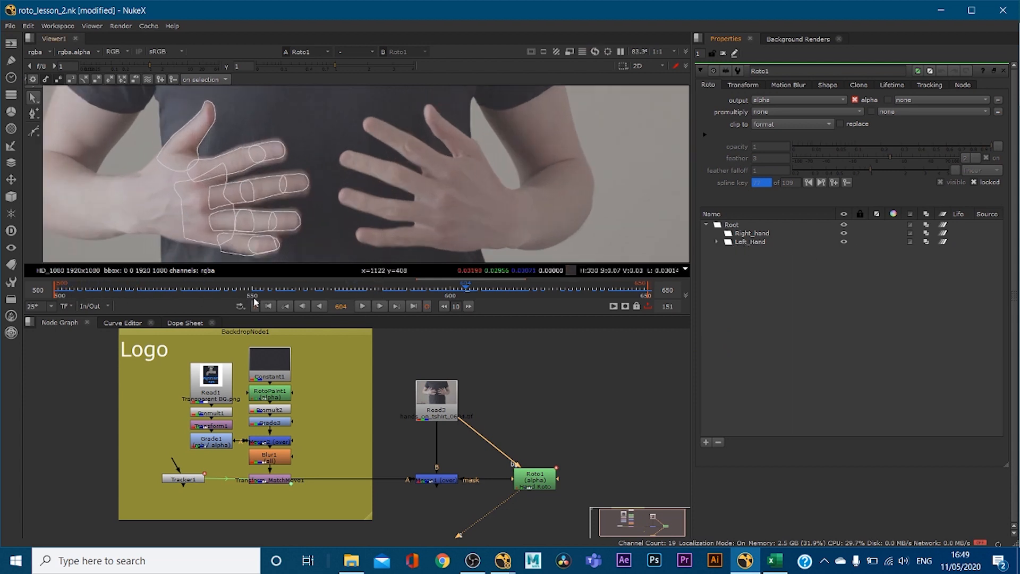
mouse_move(254, 294)
mouse_down()
mouse_move(263, 295)
mouse_move(252, 295)
mouse_up()
click(363, 307)
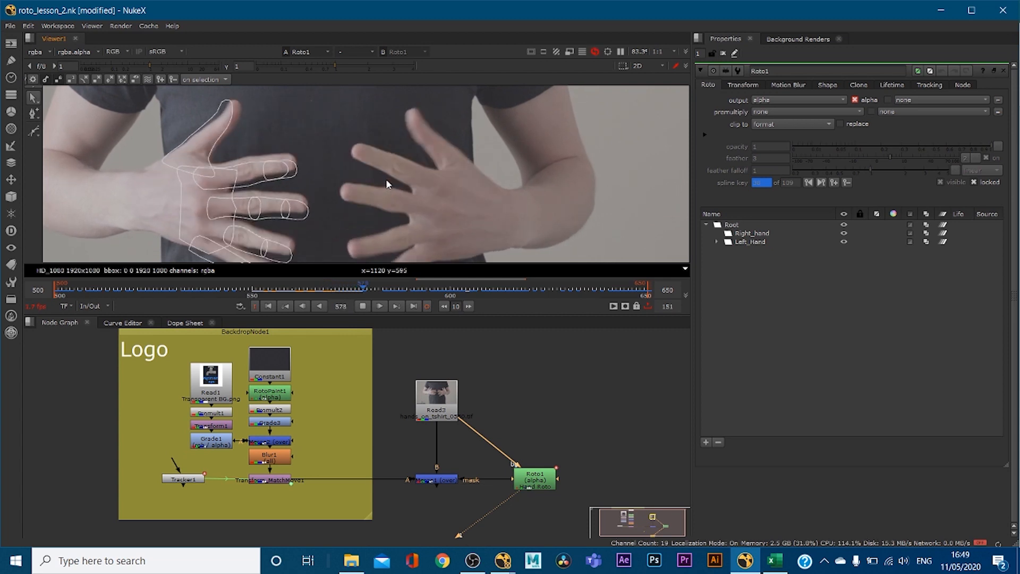
click(364, 306)
middle_drag(413, 213, 415, 157)
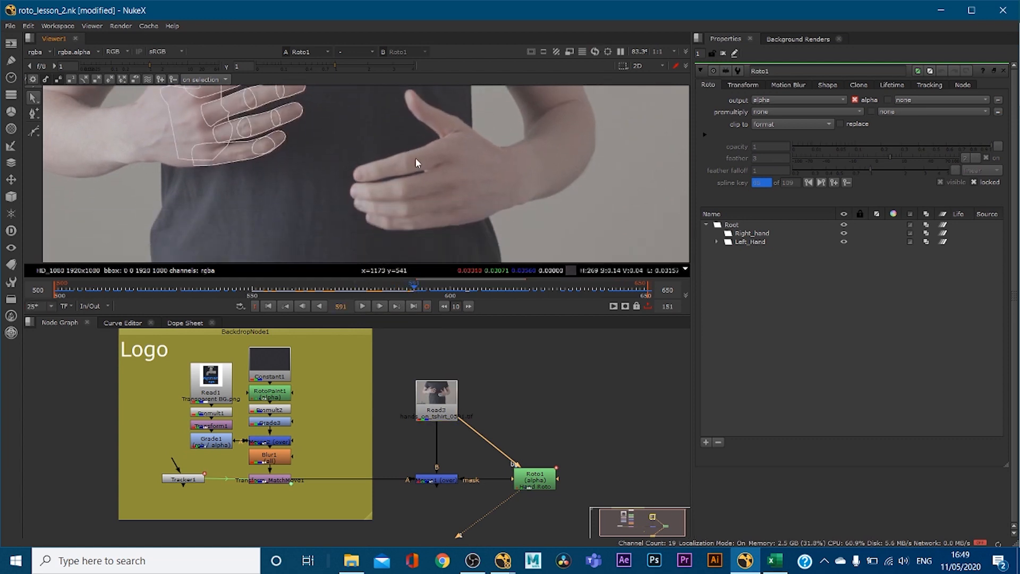
drag(414, 286, 385, 291)
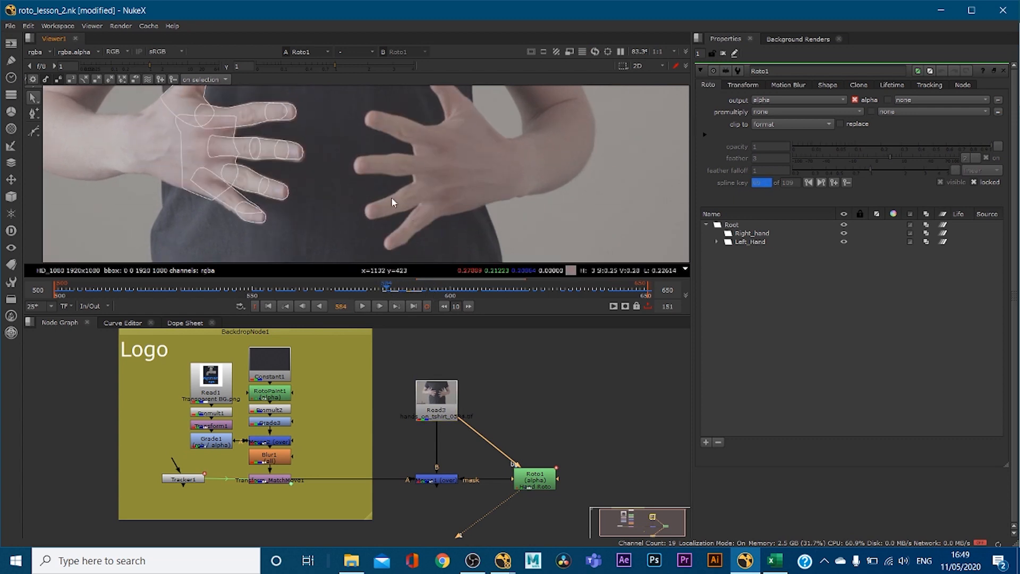
scroll(392, 203, up, 5)
scroll(393, 177, up, 1)
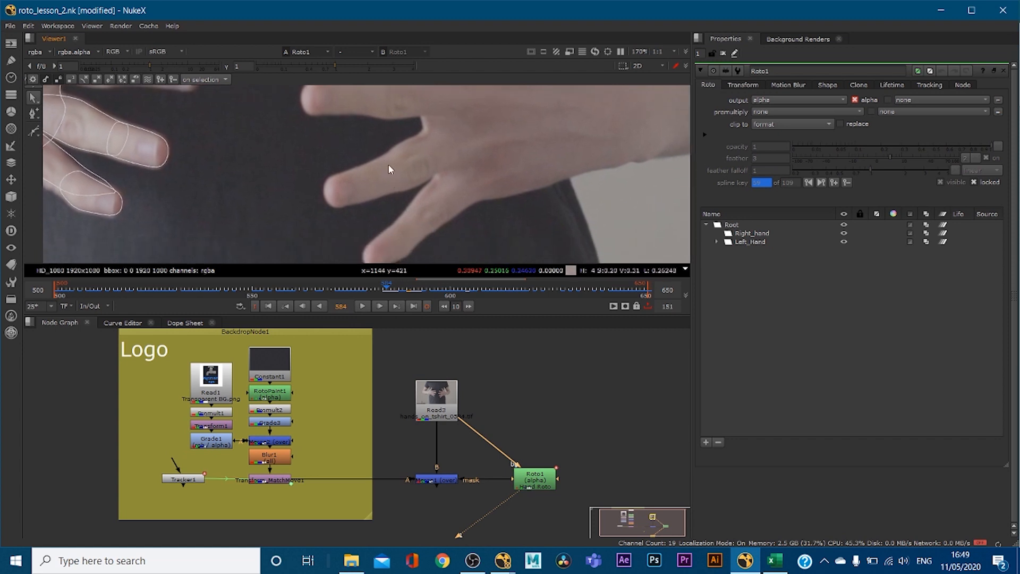
scroll(388, 165, up, 1)
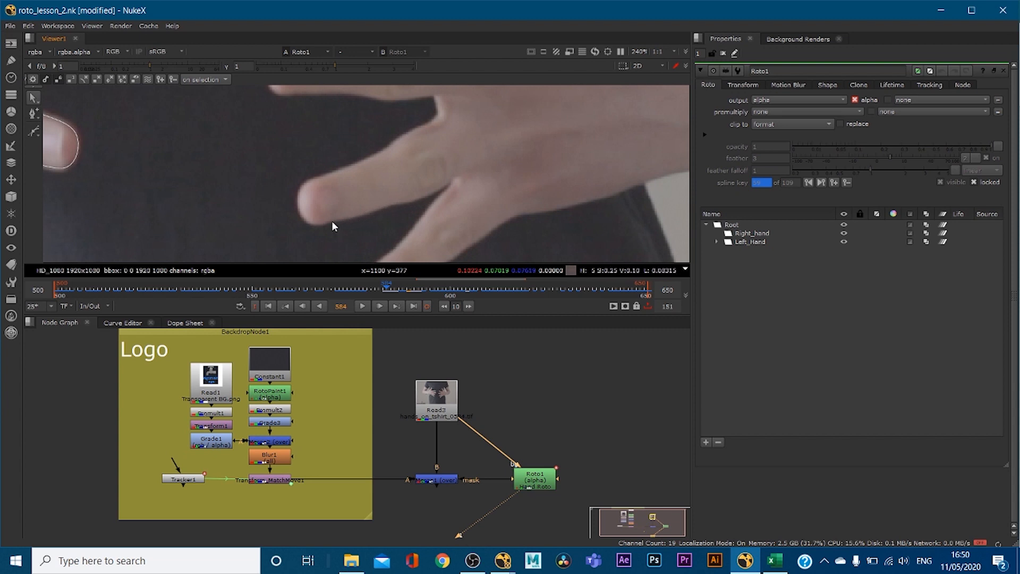
Step: On frame 583, start a Cusped Bezier outline around the tip of the right hand's ring finger
drag(382, 280, 405, 288)
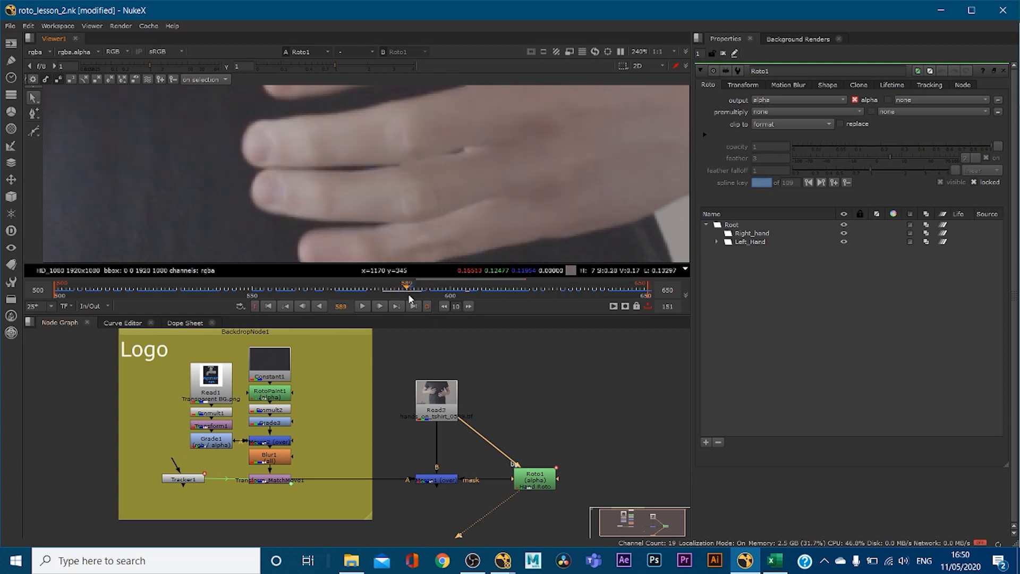
mouse_move(406, 294)
mouse_down()
mouse_move(387, 293)
mouse_move(397, 288)
mouse_up()
drag(387, 291, 382, 292)
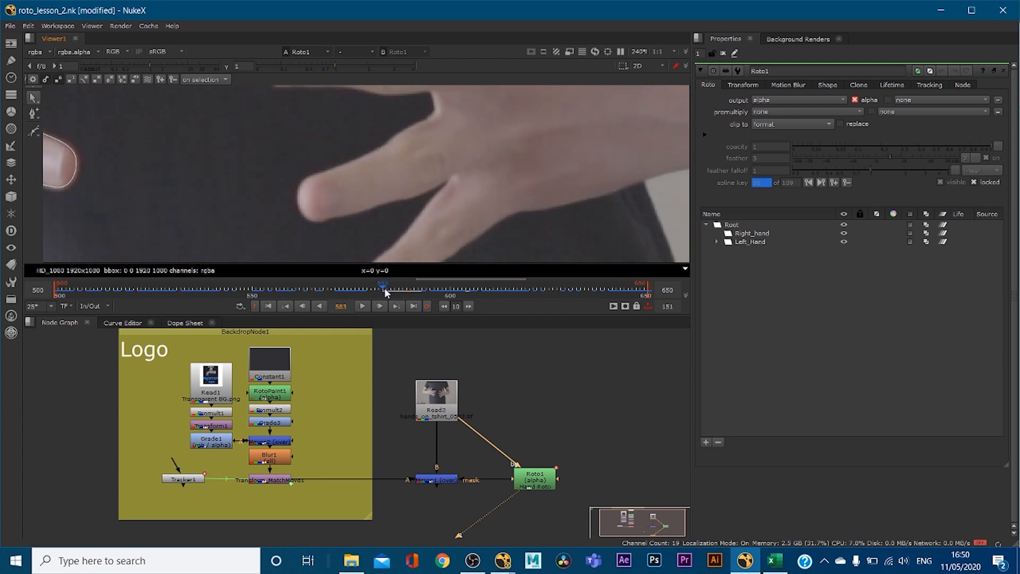
right_click(34, 125)
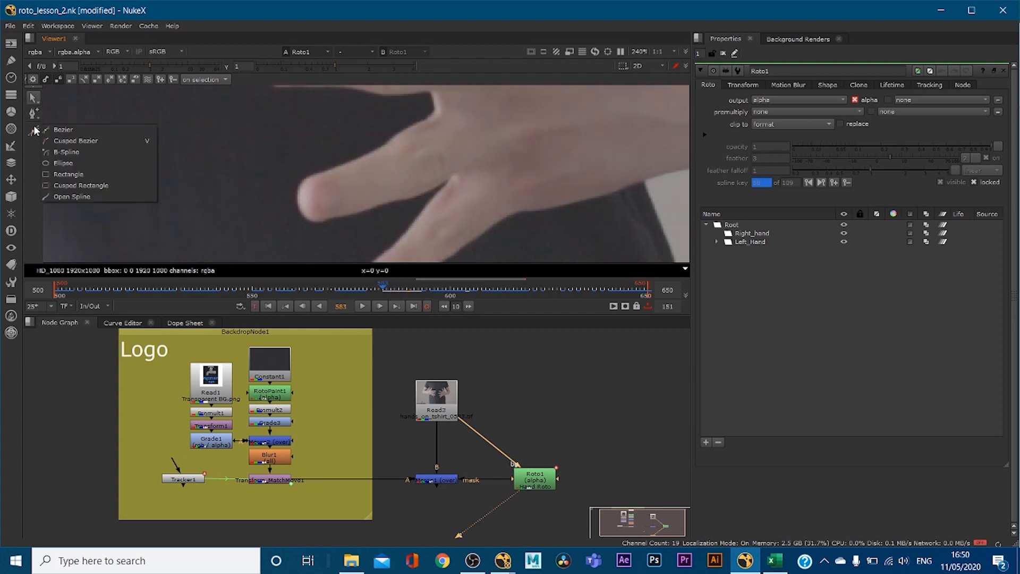
click(80, 141)
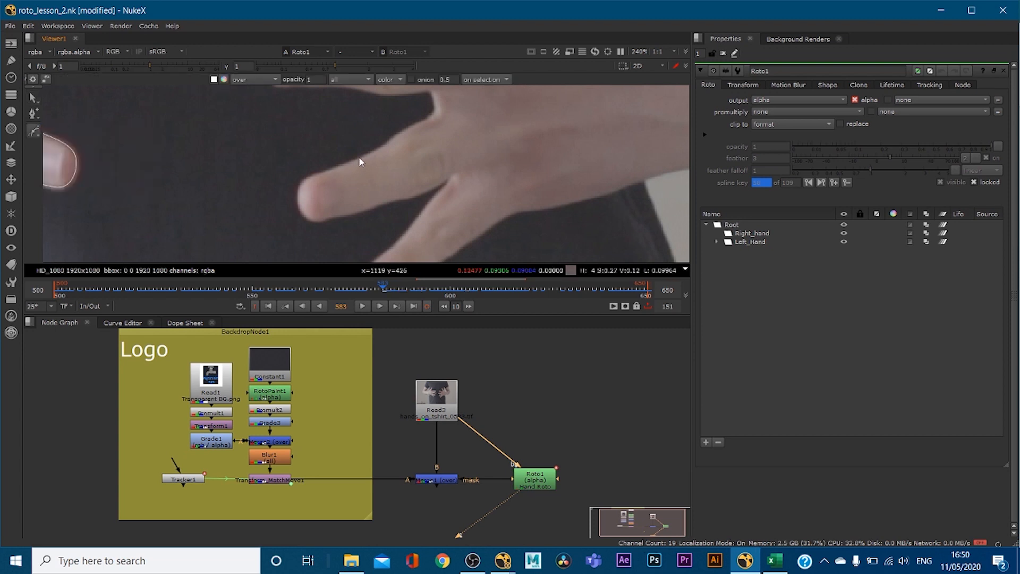
drag(362, 156, 341, 165)
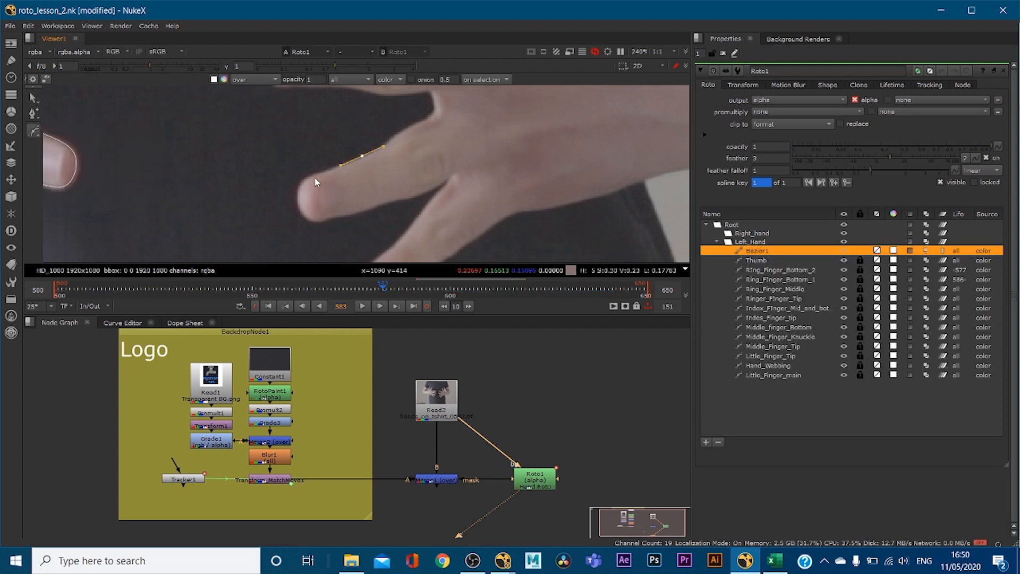
click(308, 180)
click(313, 221)
Step: Try to extend the outline along the ring finger's lower edge to its base, close it and even out the lower points
mouse_move(330, 223)
mouse_down()
mouse_move(338, 232)
mouse_move(337, 220)
mouse_move(425, 190)
mouse_up()
click(444, 180)
drag(431, 125, 437, 124)
click(363, 156)
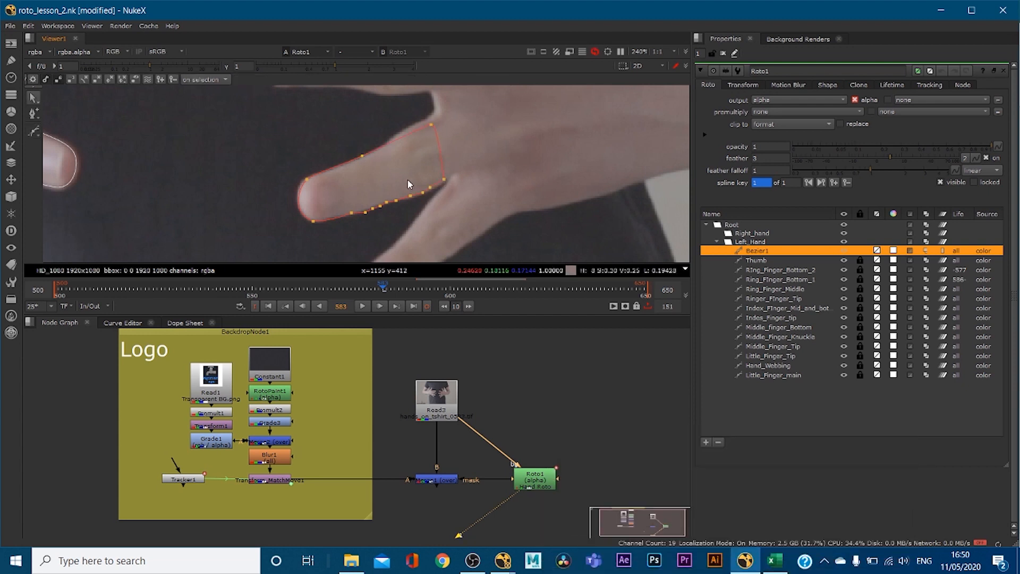
scroll(373, 209, up, 5)
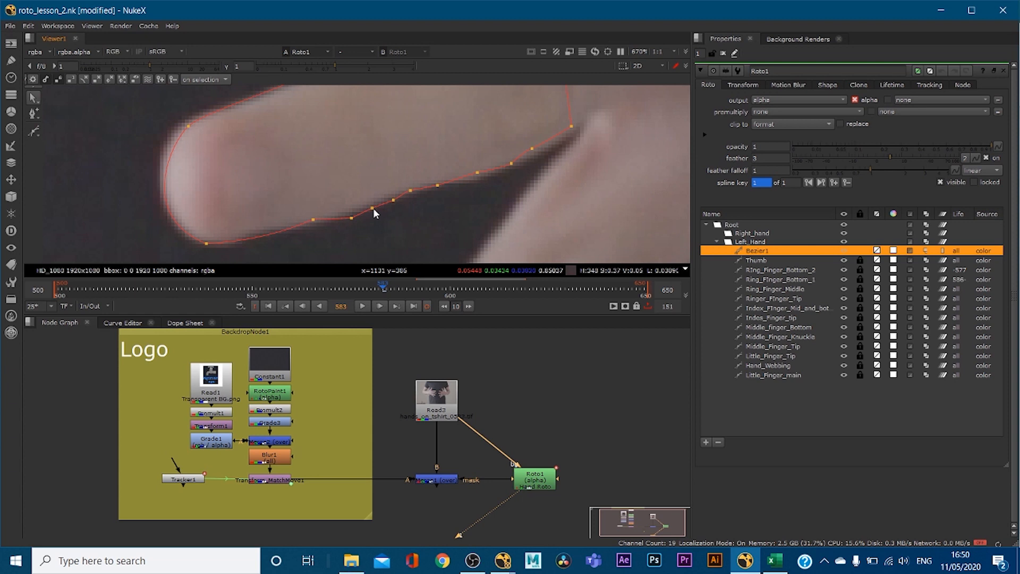
click(391, 198)
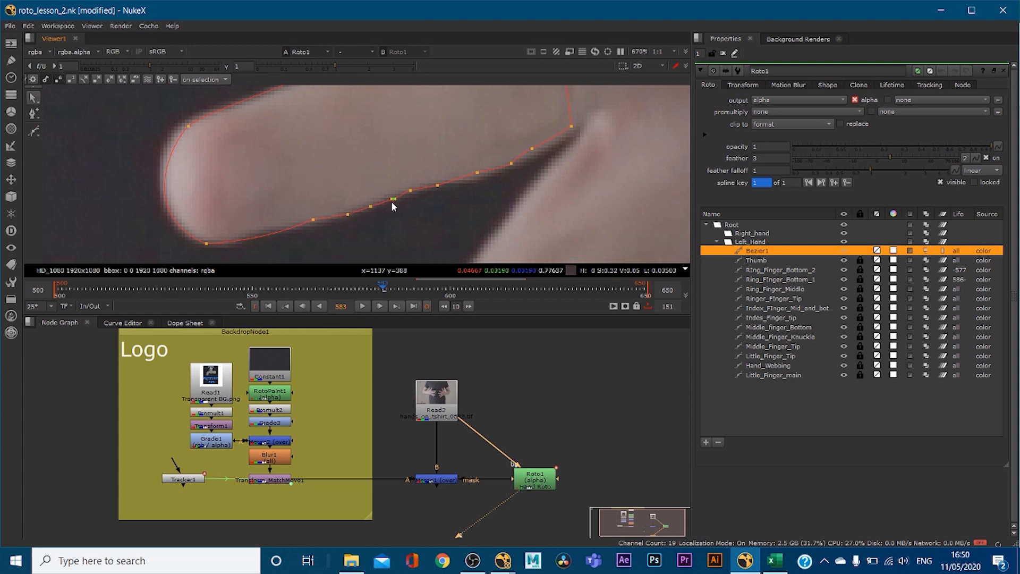
Step: Undo the point adjustments, the closing of the outline and the points along the ring finger's lower edge
key(ctrl+z)
key(ctrl+z)
key(ctrl+z)
key(ctrl+z)
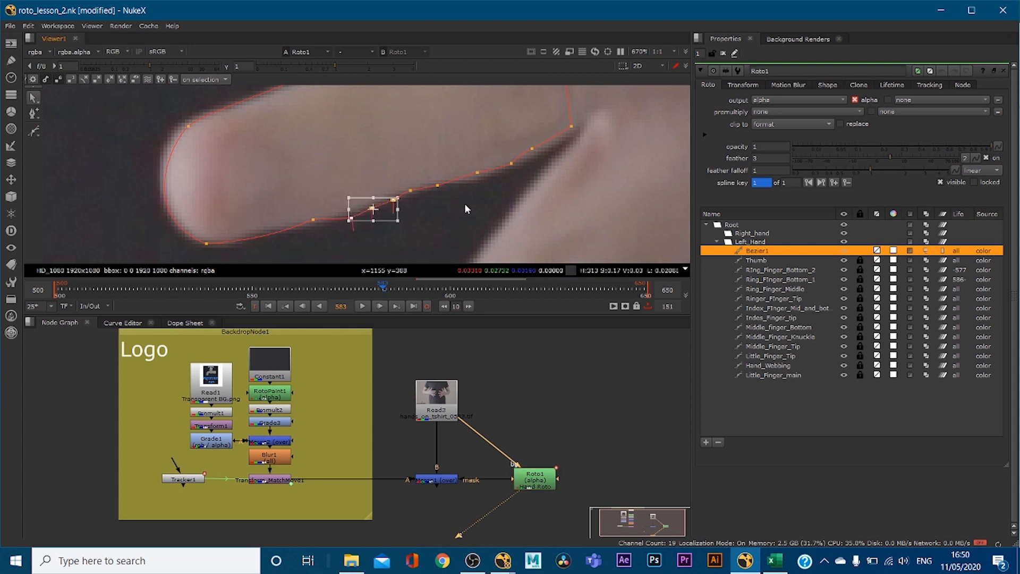
key(ctrl+z)
key(ctrl+z)
key(ctrl+z)
key(ctrl+z)
key(ctrl+z)
key(ctrl+z)
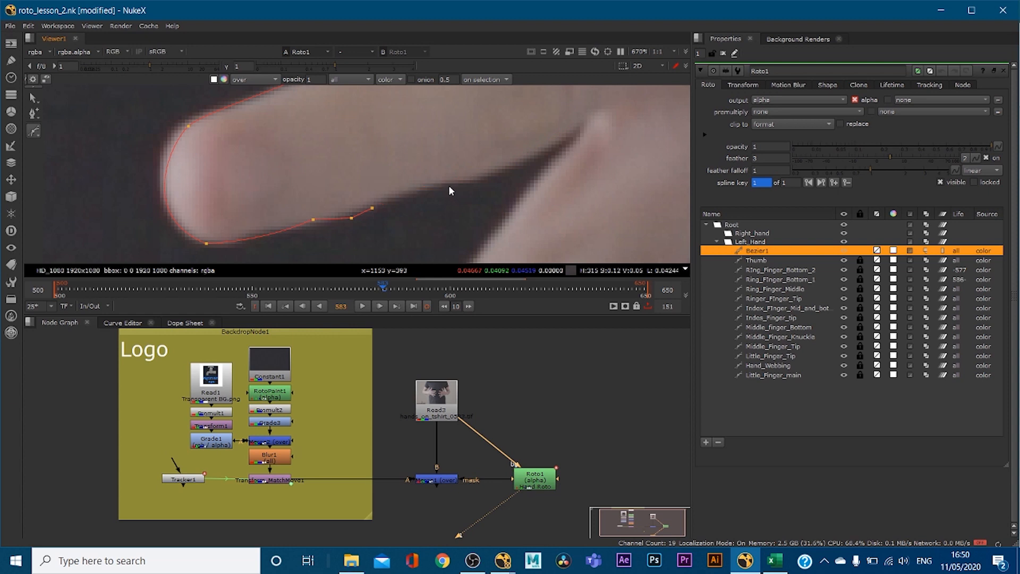
Step: Add a point midway along the ring finger's lower edge and close the outline with a curve across the finger
scroll(425, 176, down, 2)
scroll(424, 176, down, 1)
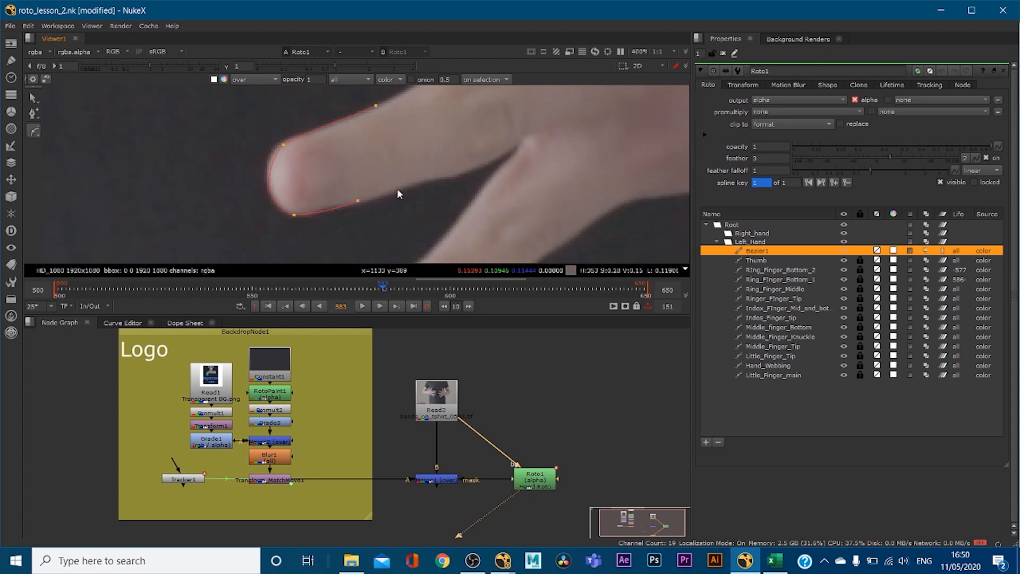
click(399, 189)
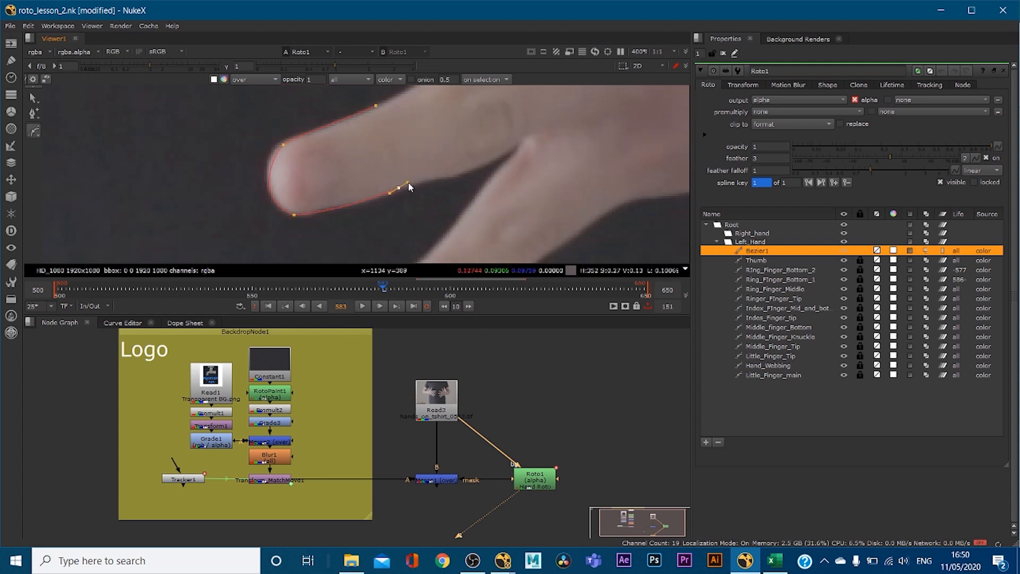
click(376, 107)
drag(371, 108, 356, 110)
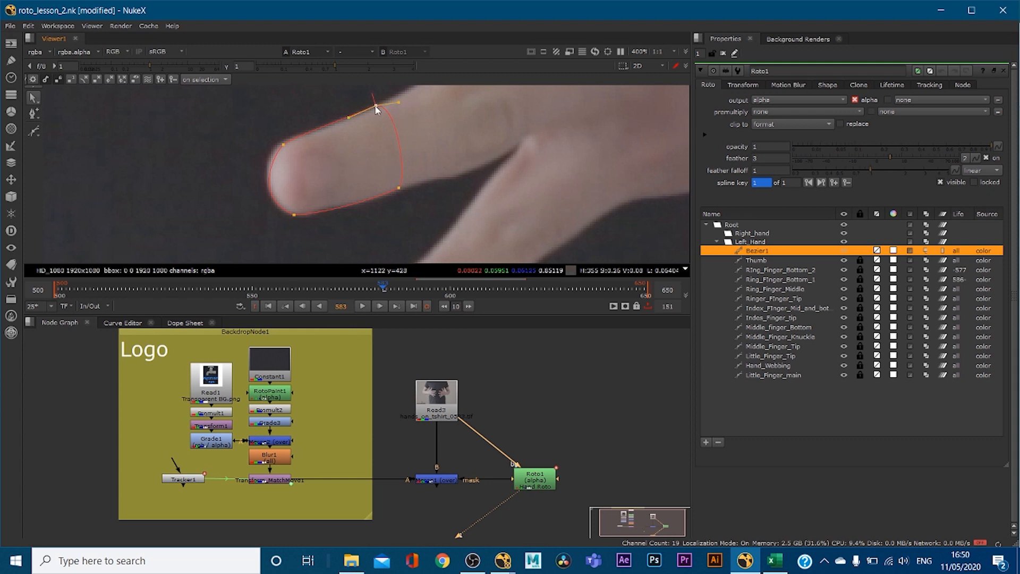
Step: Refine the points and tangents of the new outline so it hugs the ring fingertip's edges
drag(283, 144, 277, 149)
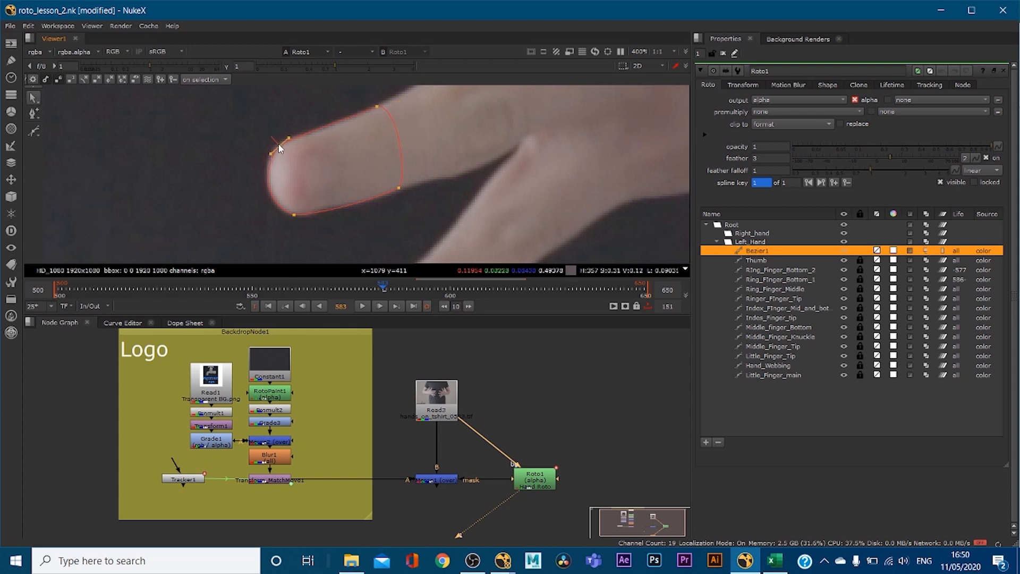
click(293, 214)
drag(253, 199, 253, 193)
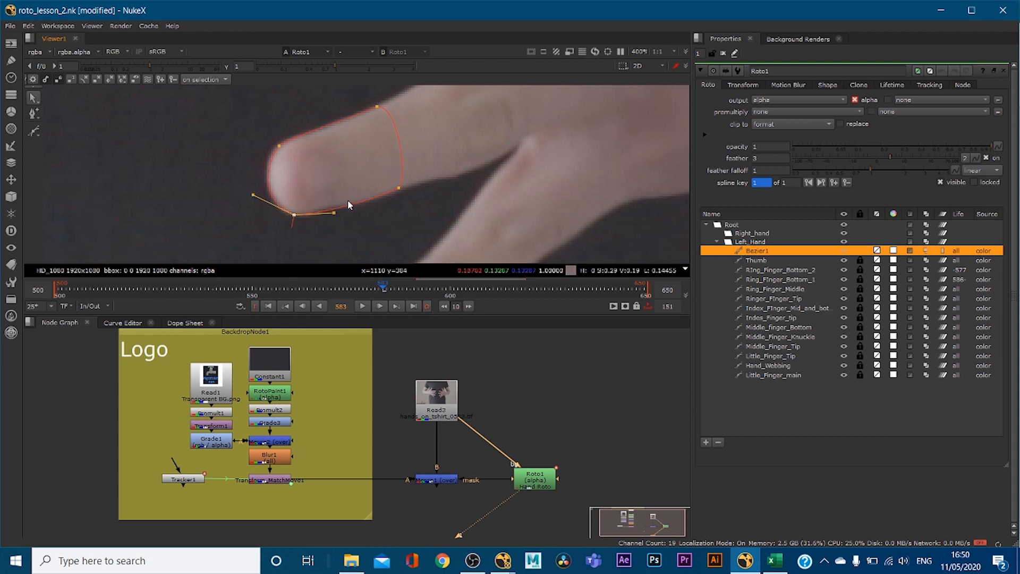
drag(397, 187, 398, 189)
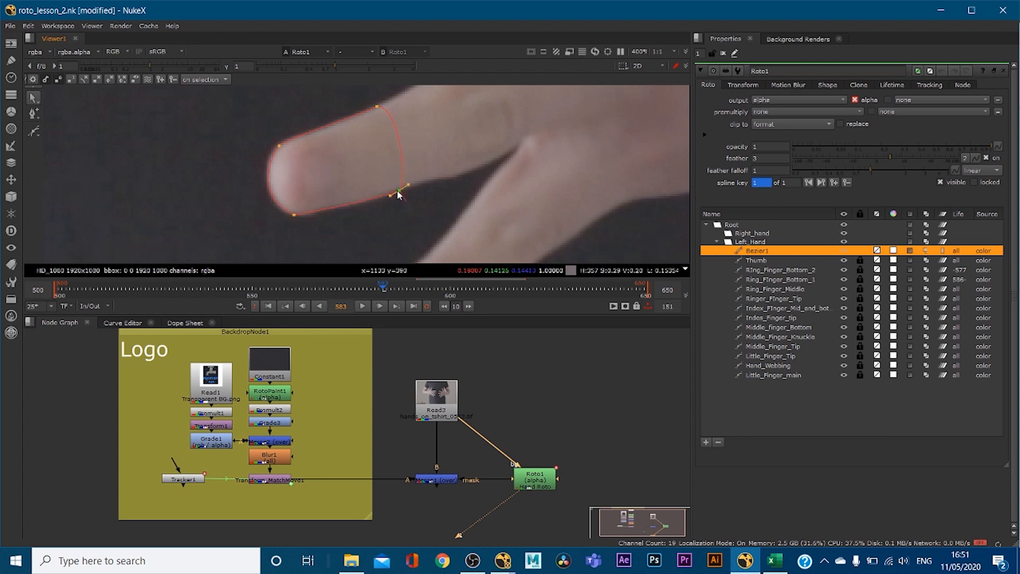
click(279, 144)
click(375, 107)
Step: Check the new shape against frame 584, return to frame 583 and show Bezier1's keyframe up close in the Dope Sheet
click(385, 293)
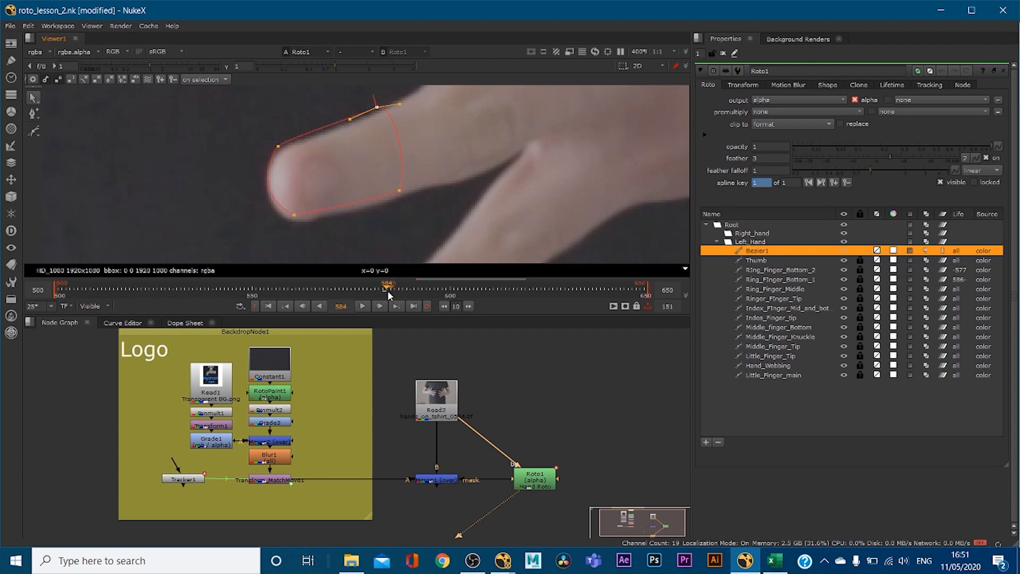
key(Left)
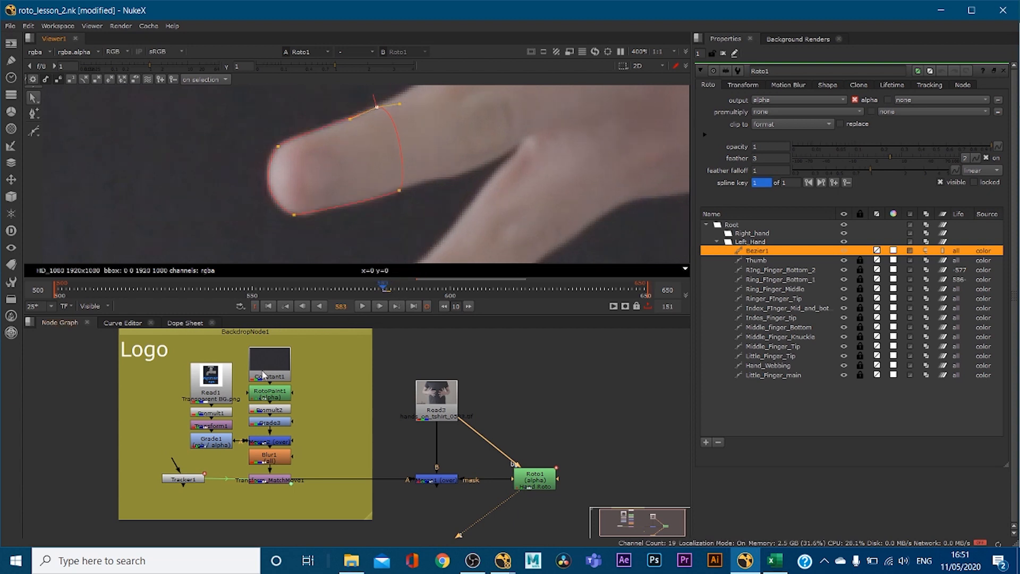
click(186, 322)
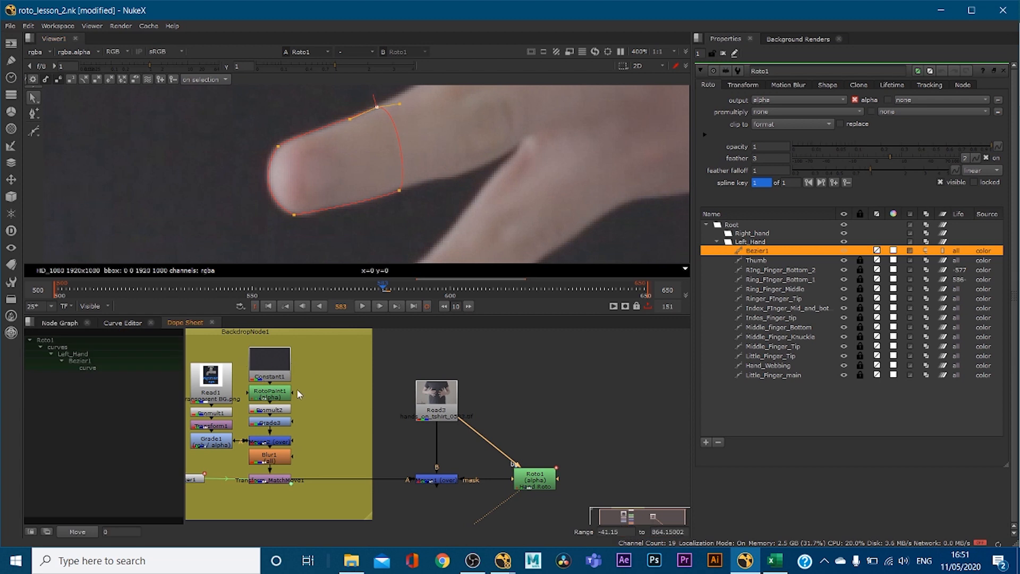
scroll(545, 348, up, 2)
scroll(533, 346, up, 10)
scroll(537, 355, up, 2)
scroll(437, 226, down, 4)
scroll(416, 230, up, 3)
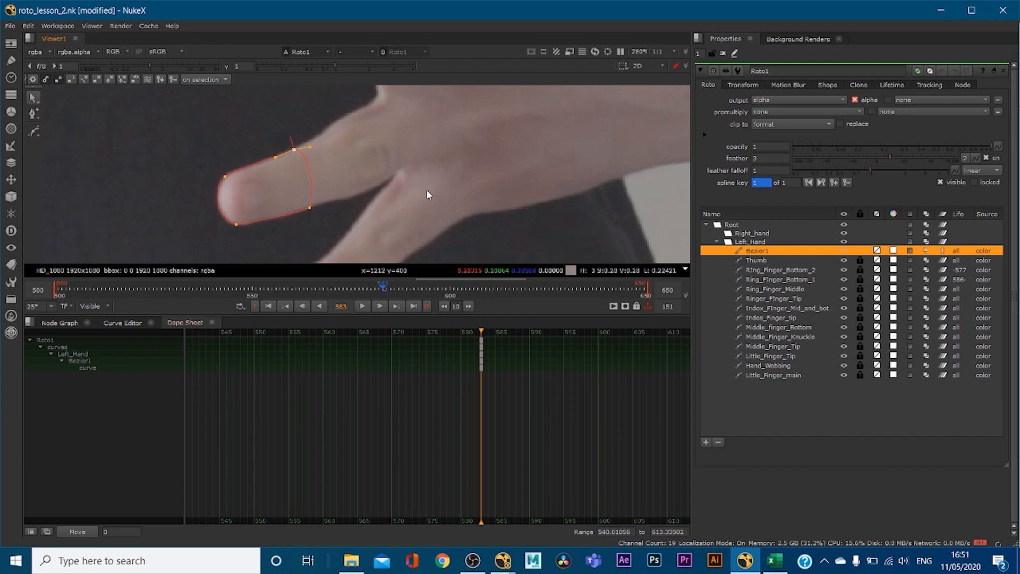
Step: Step through frames 584 and 585 to see how the finger drifts from the outline and return to frame 583
key(Right)
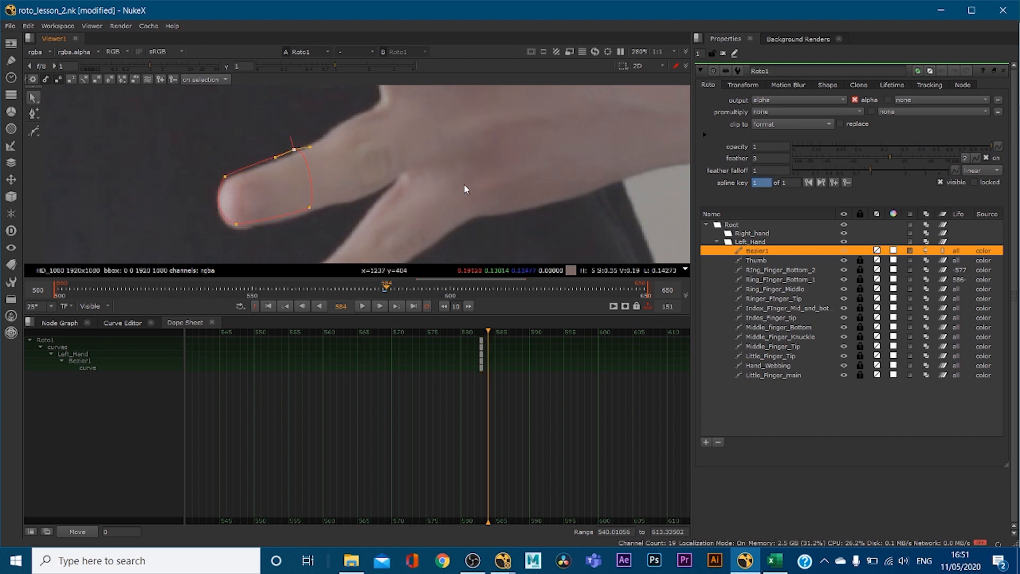
key(Right)
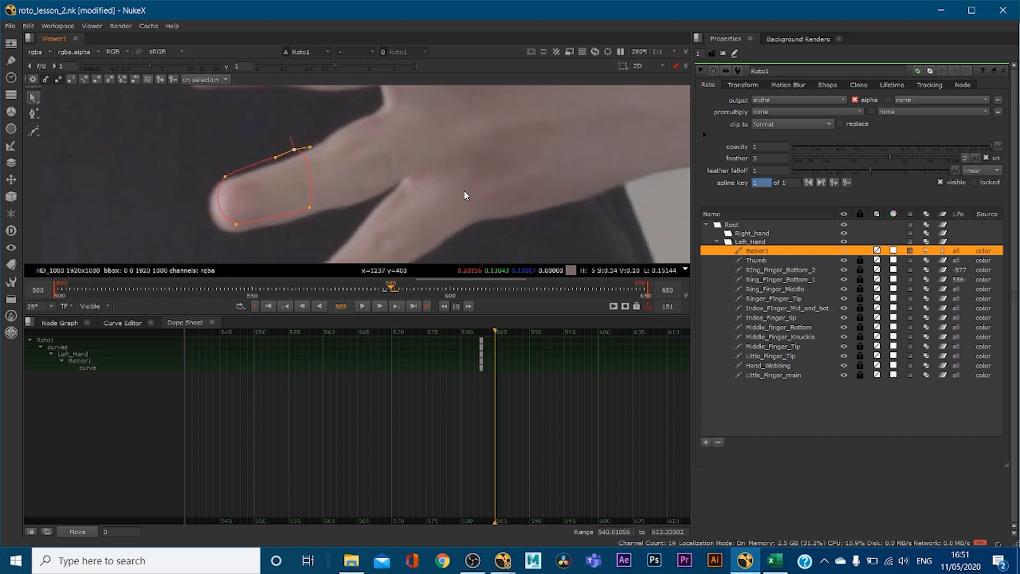
key(Left)
key(Left)
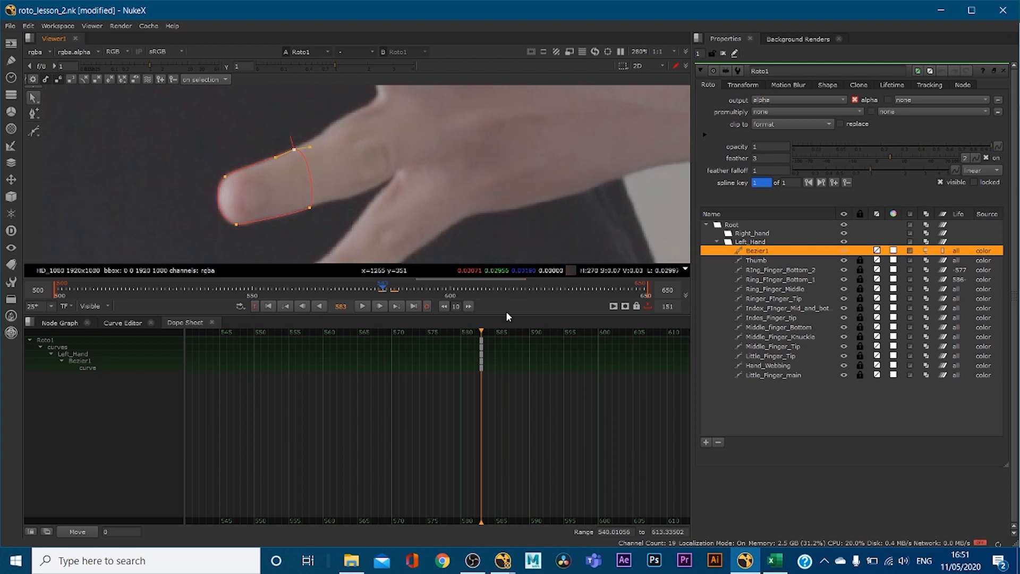
Step: Step between frames 583 and 585 to examine how the ring fingertip moves away from the outline
middle_drag(330, 203, 402, 190)
scroll(403, 190, down, 2)
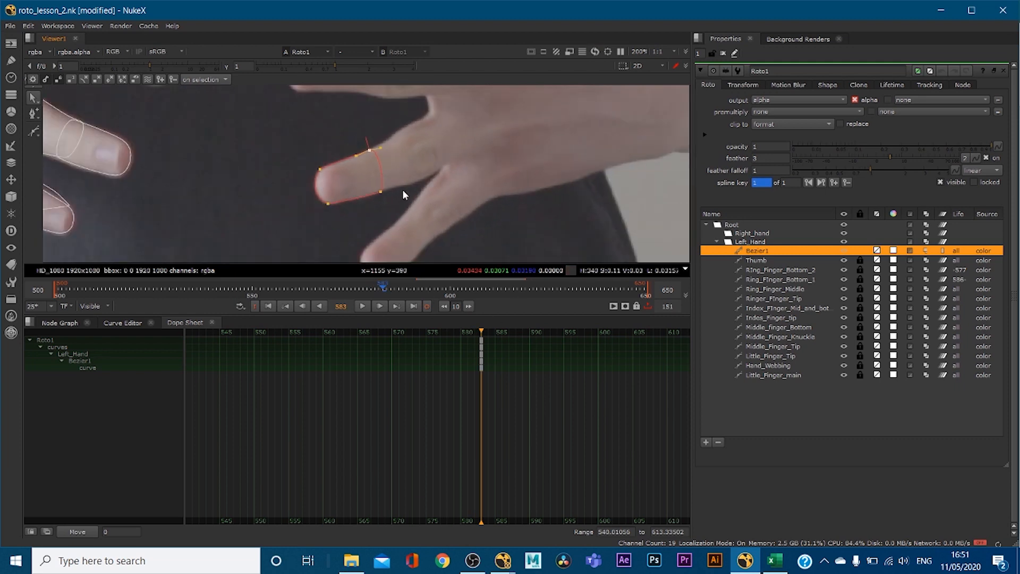
key(Right)
key(Right)
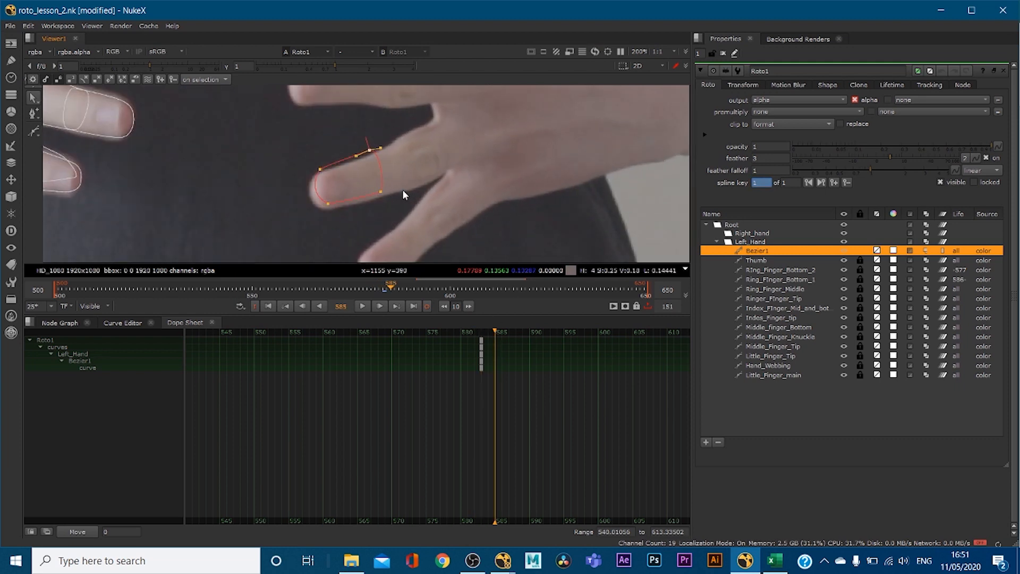
key(Left)
key(Left)
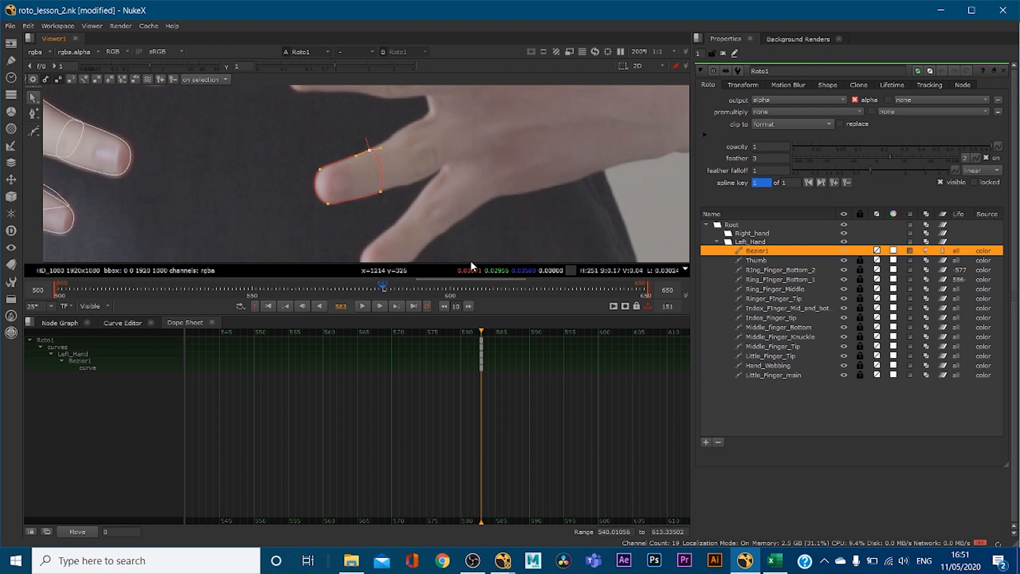
key(Right)
key(Right)
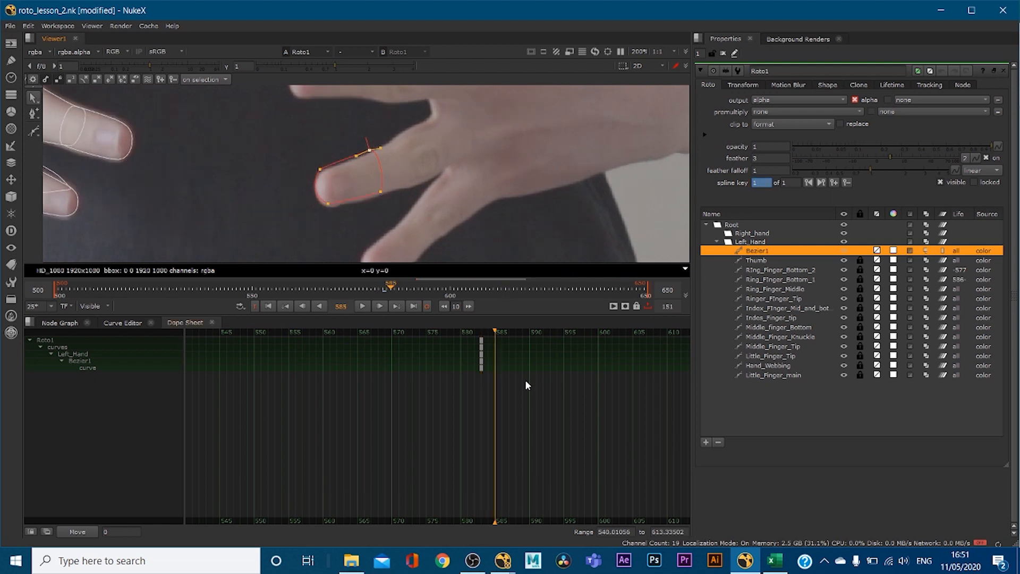
Step: On frame 584, select all points of Bezier1 and shift the whole outline slightly down onto the ring fingertip
key(Left)
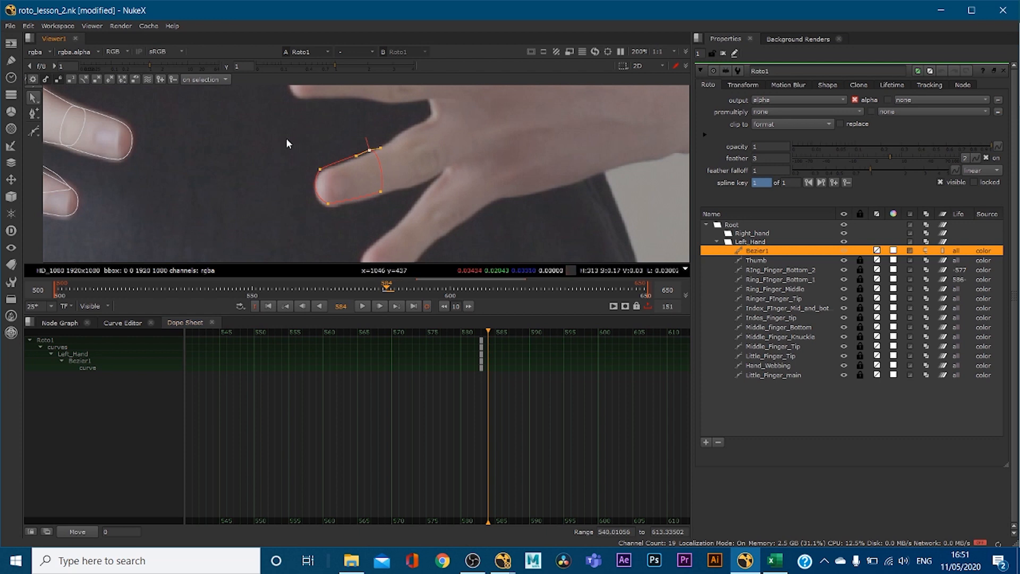
drag(278, 132, 449, 247)
scroll(352, 174, up, 2)
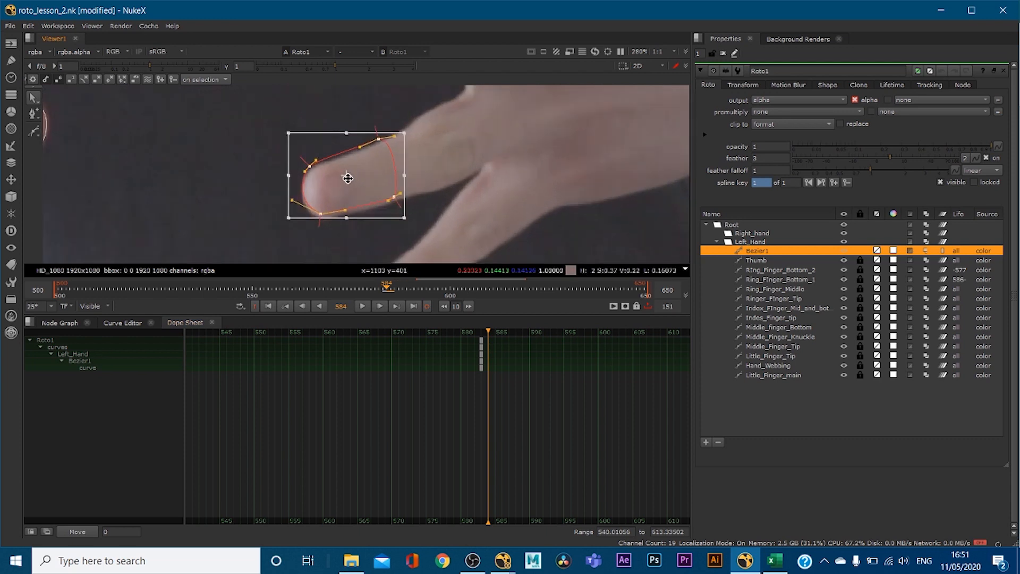
drag(347, 180, 348, 184)
click(431, 185)
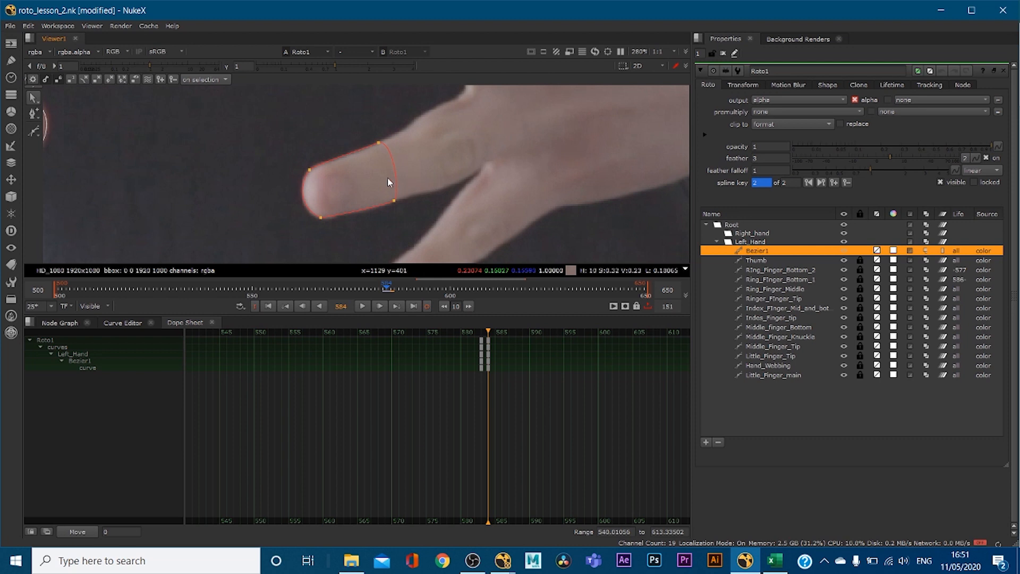
Step: Go to frame 590, select the whole Bezier1 outline, and move and rotate it onto the ring fingertip
key(Left)
key(Right)
key(Right)
key(Right)
key(Right)
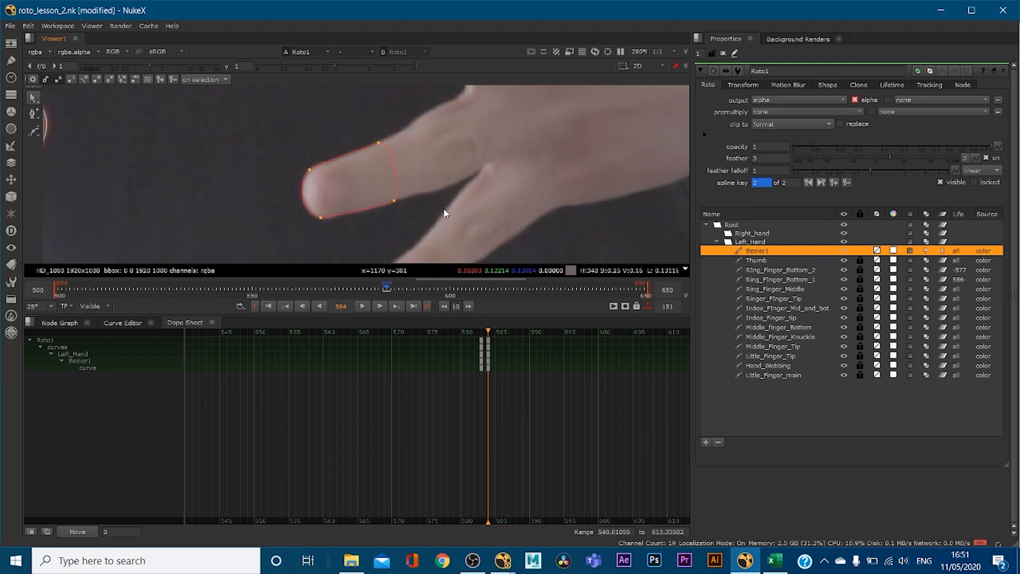
key(Right)
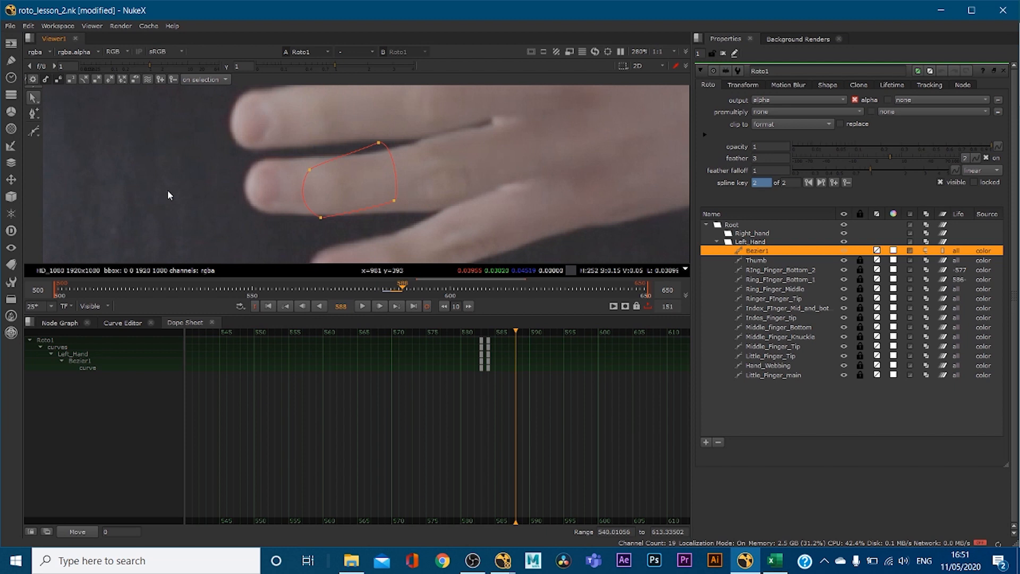
key(Right)
key(Left)
key(Left)
key(Right)
key(Right)
key(Right)
key(ctrl+a)
drag(416, 133, 332, 170)
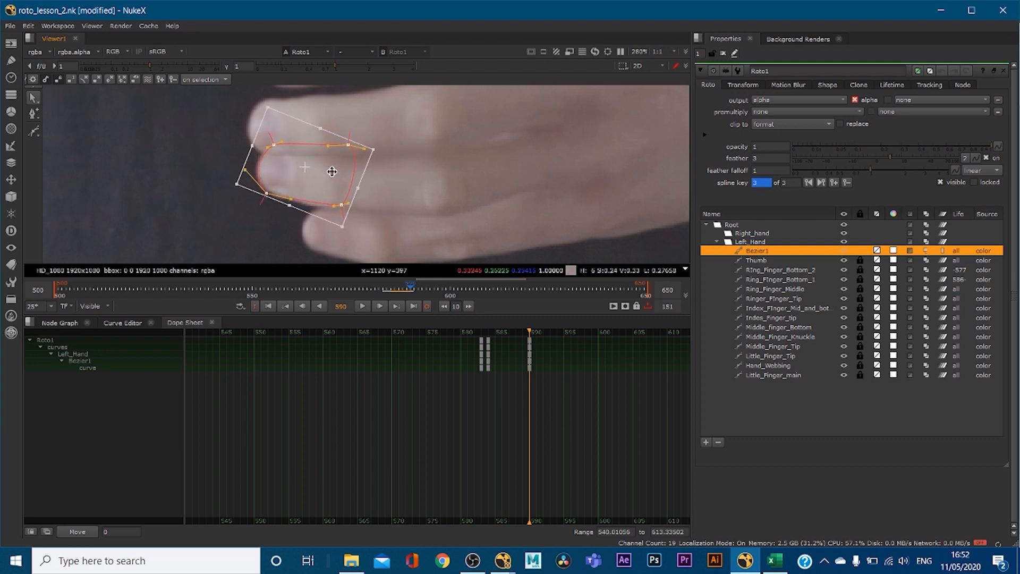
Step: Adjust the two lower points of the outline on frame 590 to follow the finger's lower edge
click(266, 192)
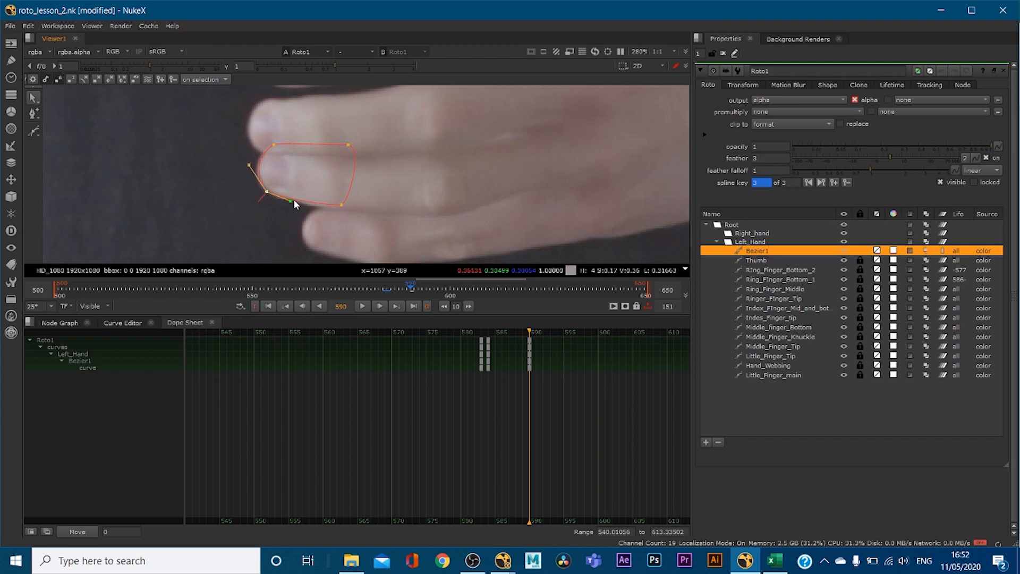
click(342, 205)
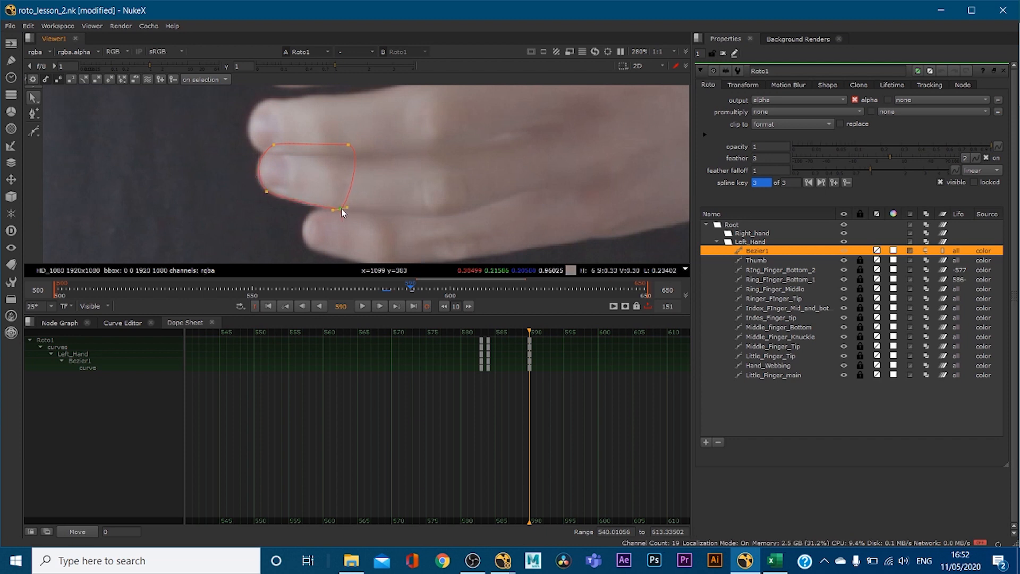
click(267, 191)
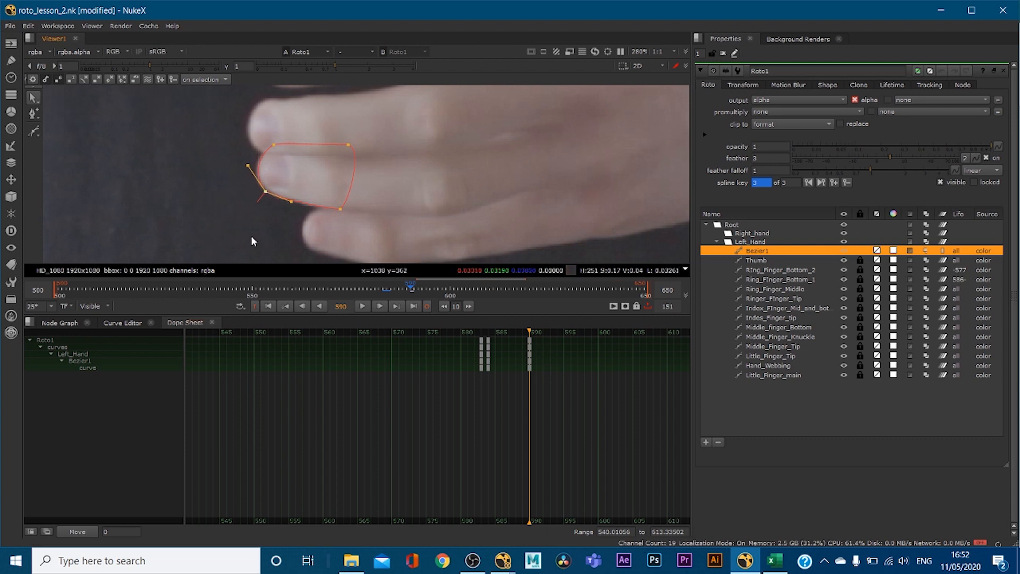
Step: Compare the Bezier1 keyframes at 584 and 590, and step back through the in-between frames to 584
click(488, 332)
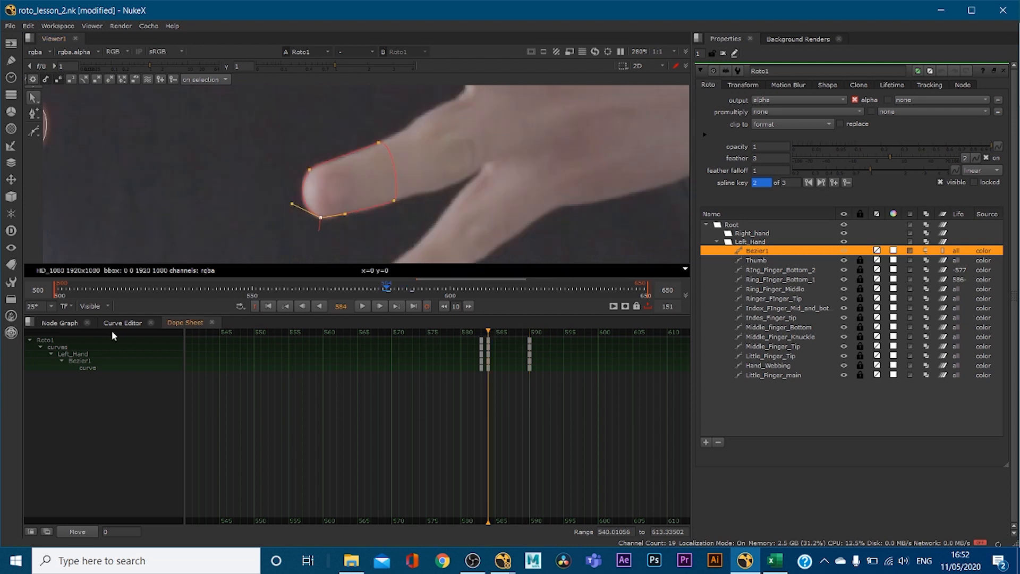
click(528, 329)
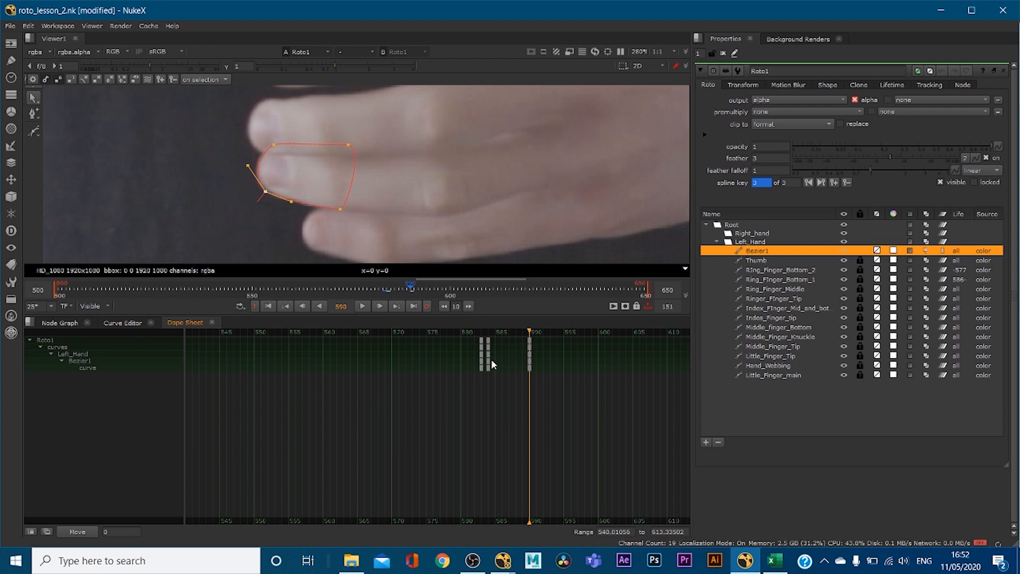
key(Left)
key(Left)
key(Left)
key(Left)
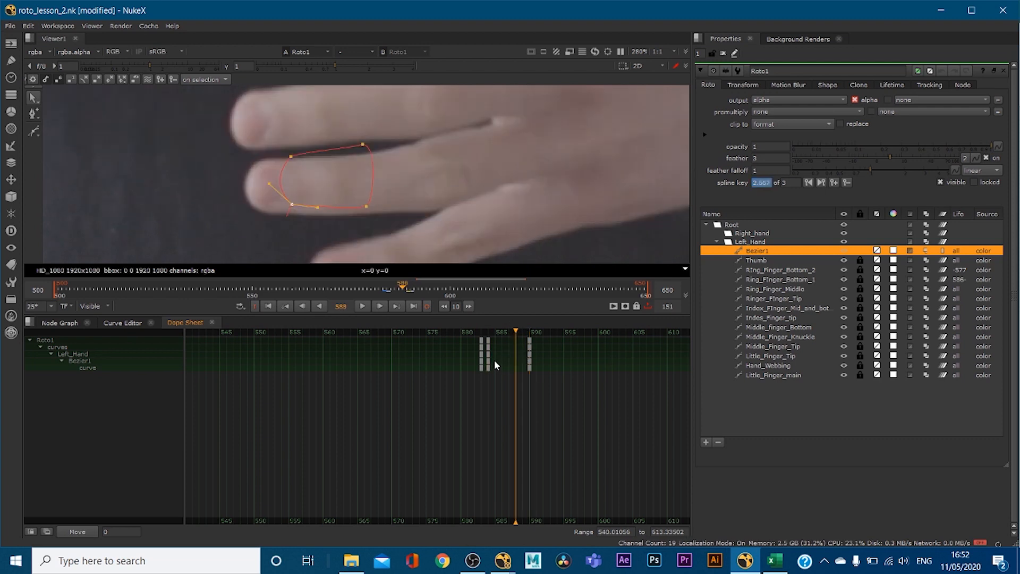
key(Left)
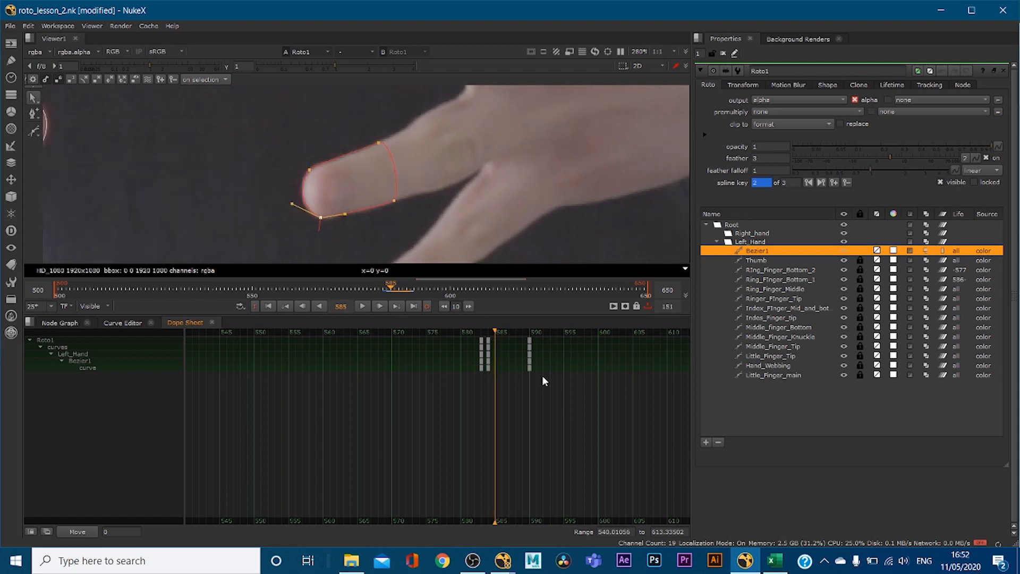
key(Left)
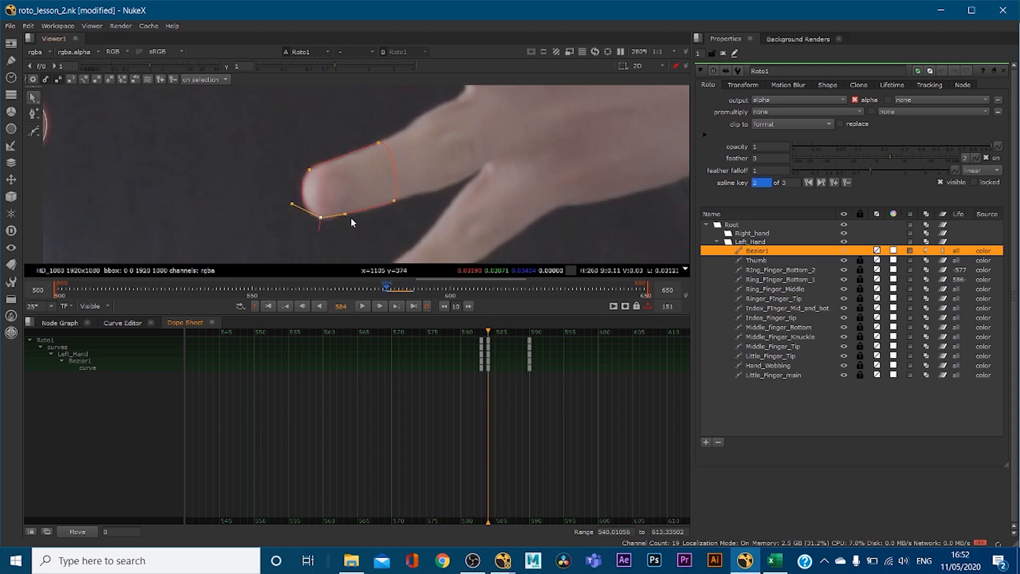
Step: Step forward from frame 584 to 589 to examine how the interpolated outline follows the fingertip
key(Right)
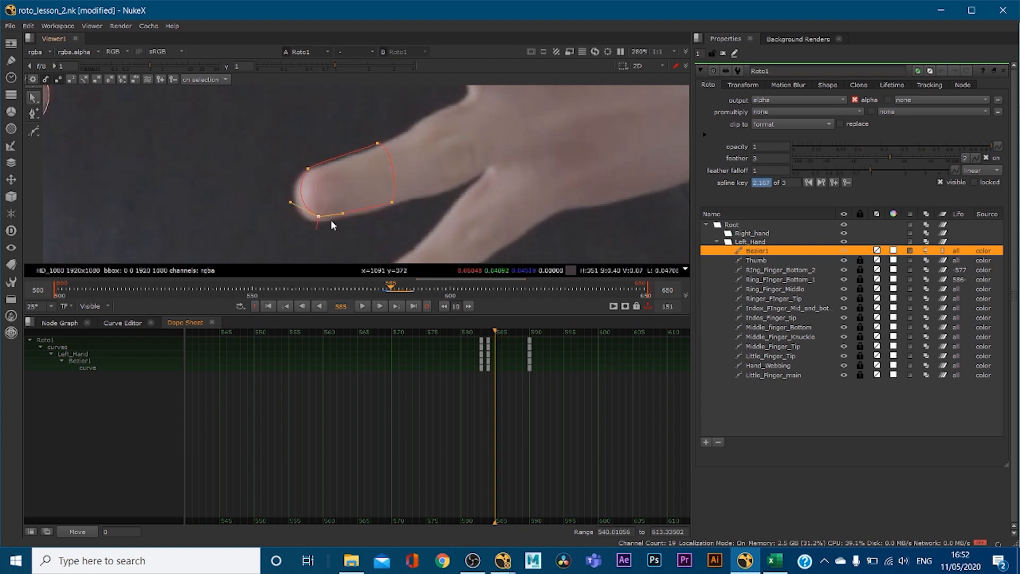
key(Right)
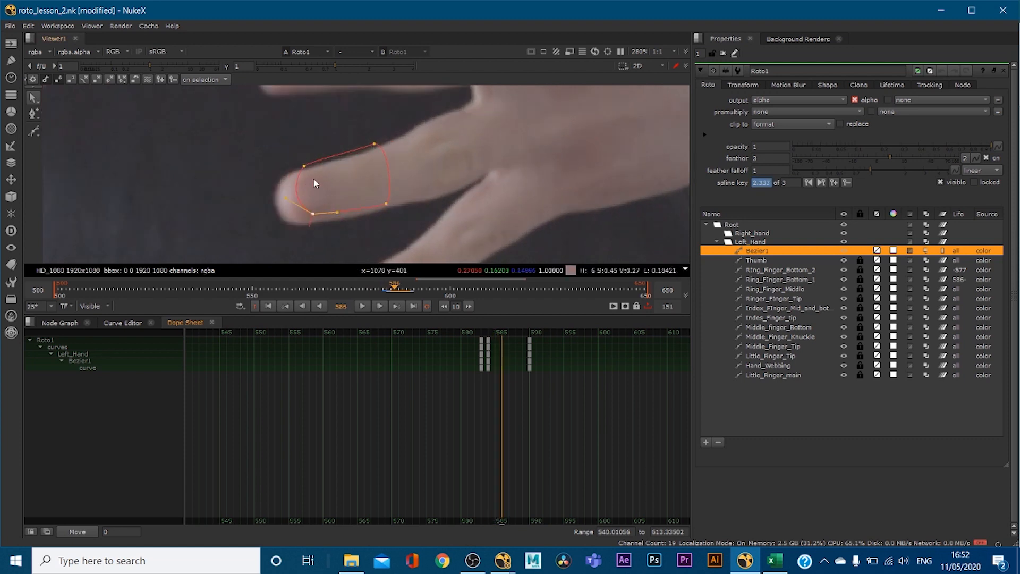
key(Left)
key(Left)
key(Right)
key(Right)
key(Right)
key(Right)
key(Right)
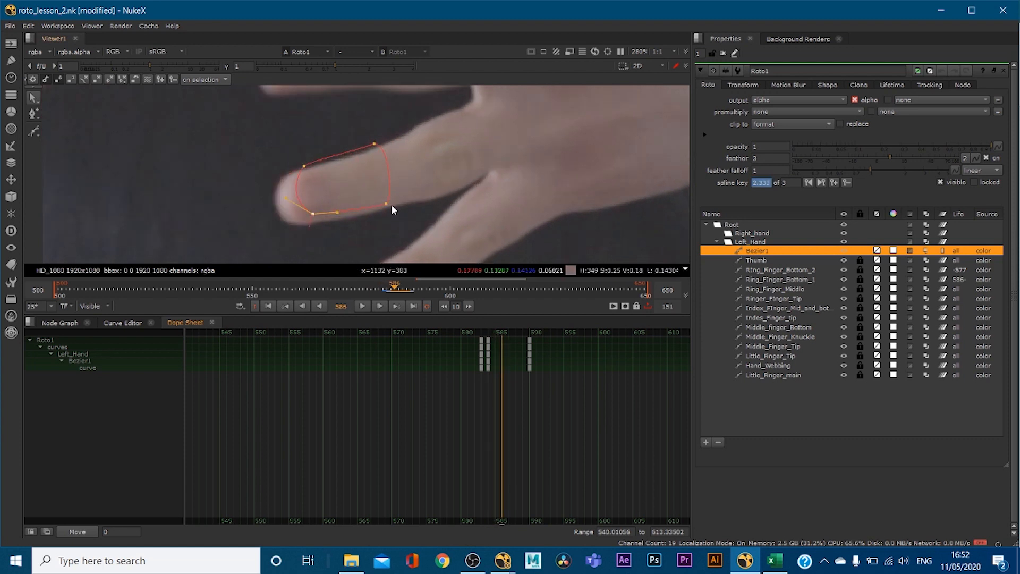
key(Right)
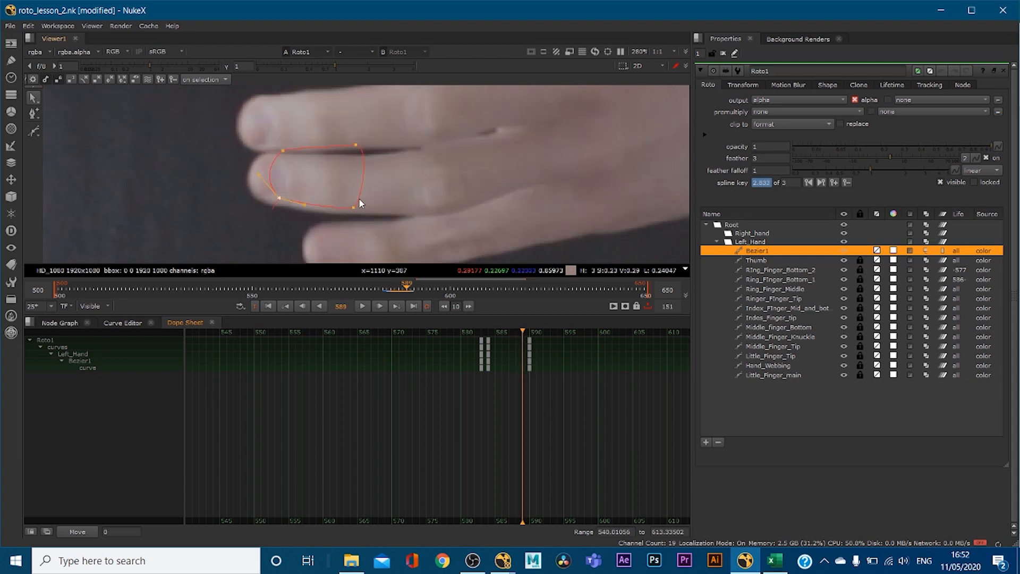
Step: Step back and forth through the in-between frames to find where the outline drifts most, stopping at frame 587
key(Left)
key(Left)
key(Left)
key(Left)
key(Left)
key(Left)
key(Right)
key(Right)
key(Right)
key(Right)
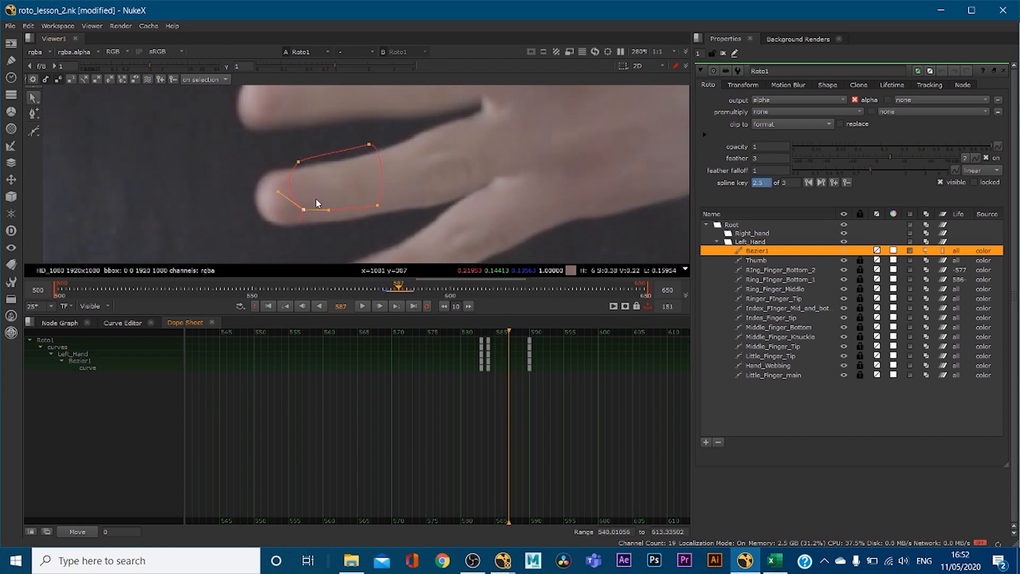
Step: Select all points of Bezier1 and, on frame 588, move the outline onto the ring fingertip and rotate it slightly clockwise
drag(245, 134, 502, 279)
key(Left)
key(Left)
key(Left)
key(Left)
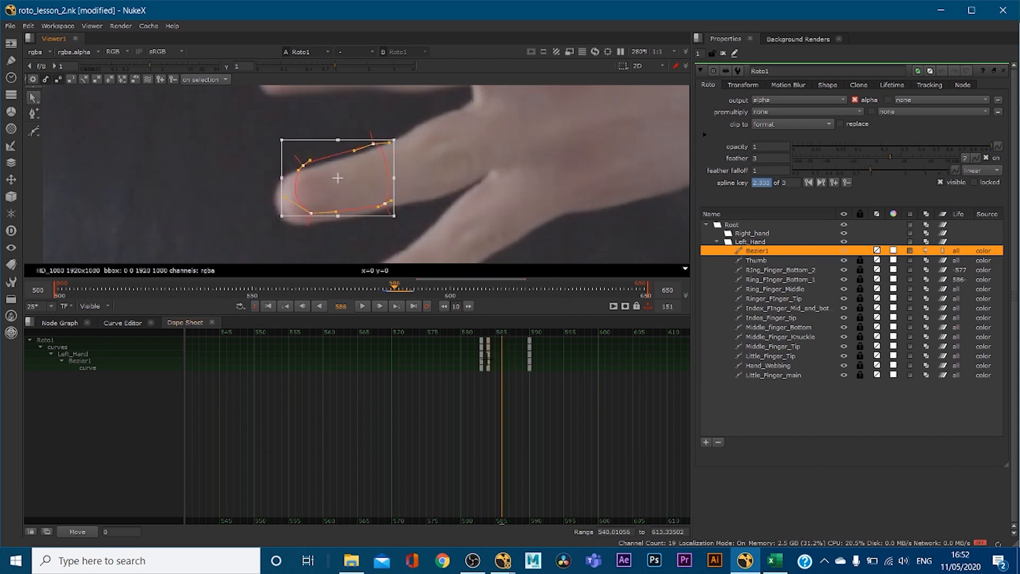
key(Right)
key(Right)
key(Right)
key(Right)
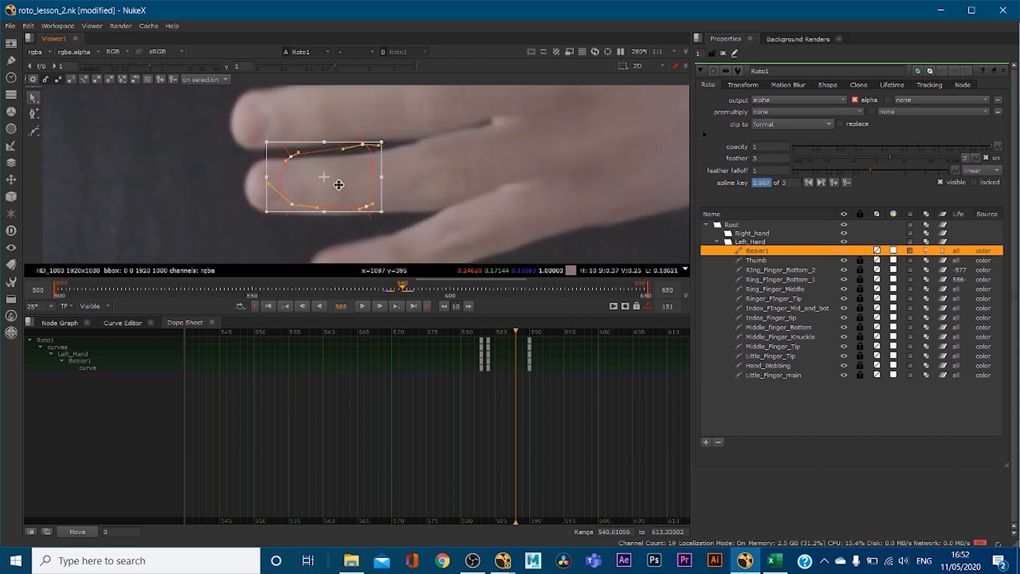
drag(349, 176, 315, 183)
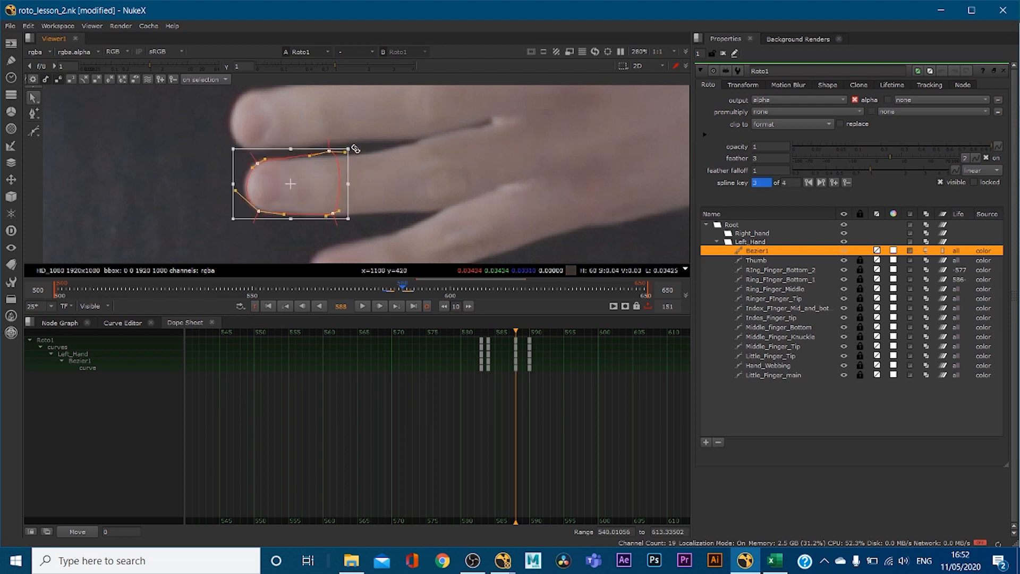
drag(356, 147, 355, 152)
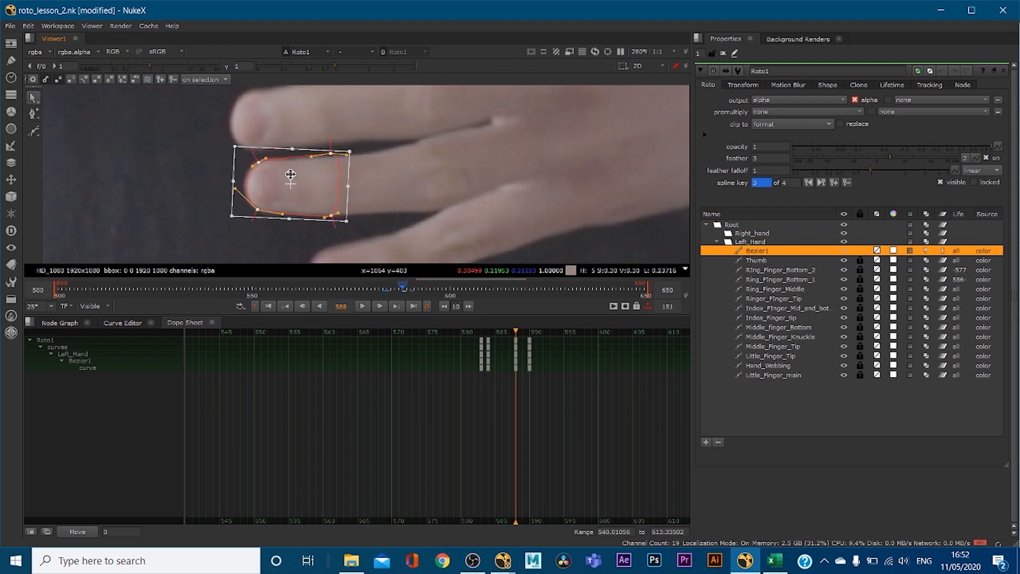
Step: Refine the two points at the outline's inner end on frame 588 to meet the finger's upper and lower edges
scroll(289, 175, up, 2)
click(355, 153)
click(342, 153)
click(339, 225)
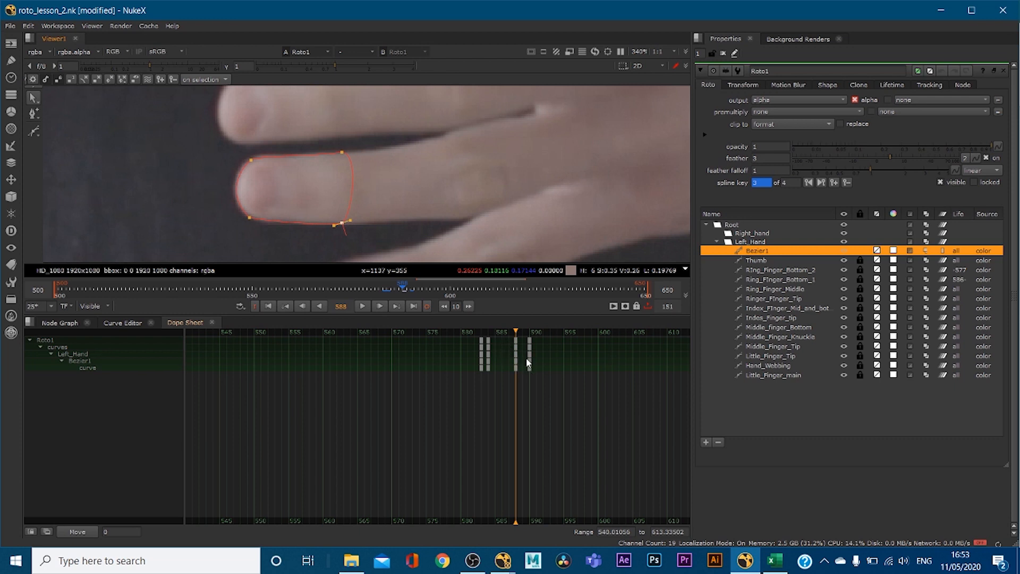
Step: On frame 589, move the lower fingertip point inward and adjust its tangent to follow the finger's edge
key(Right)
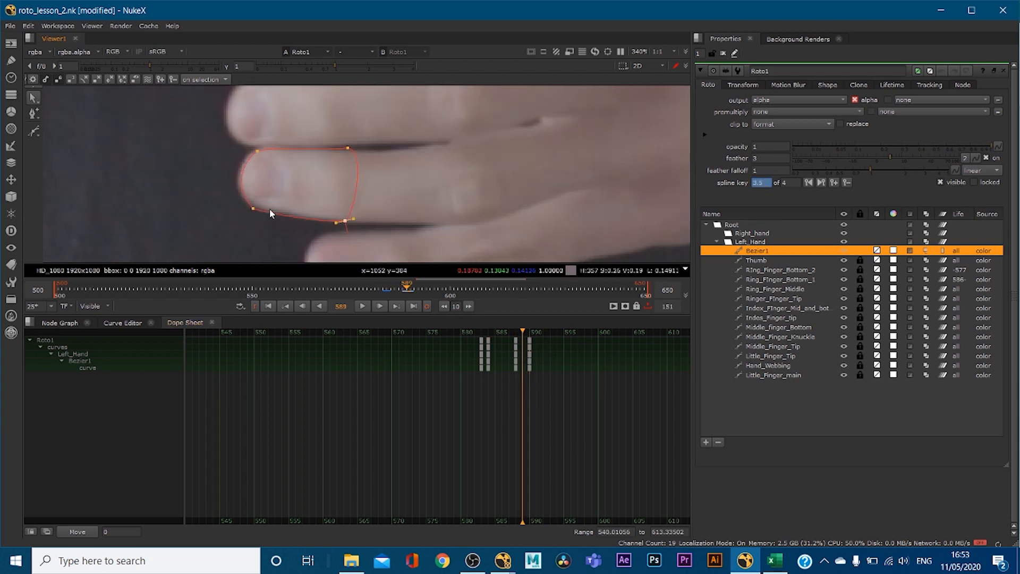
click(253, 208)
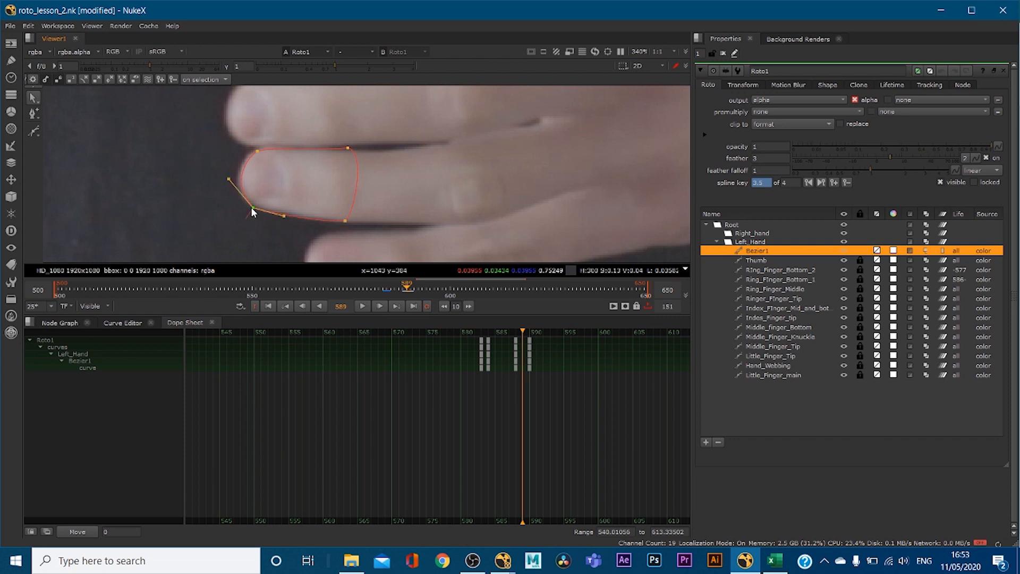
drag(280, 212, 278, 212)
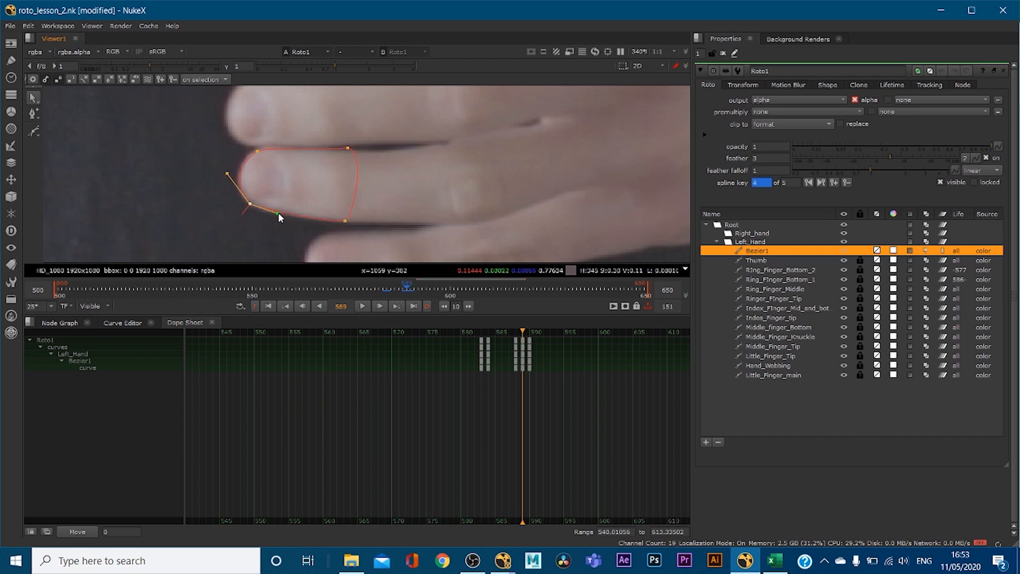
click(347, 149)
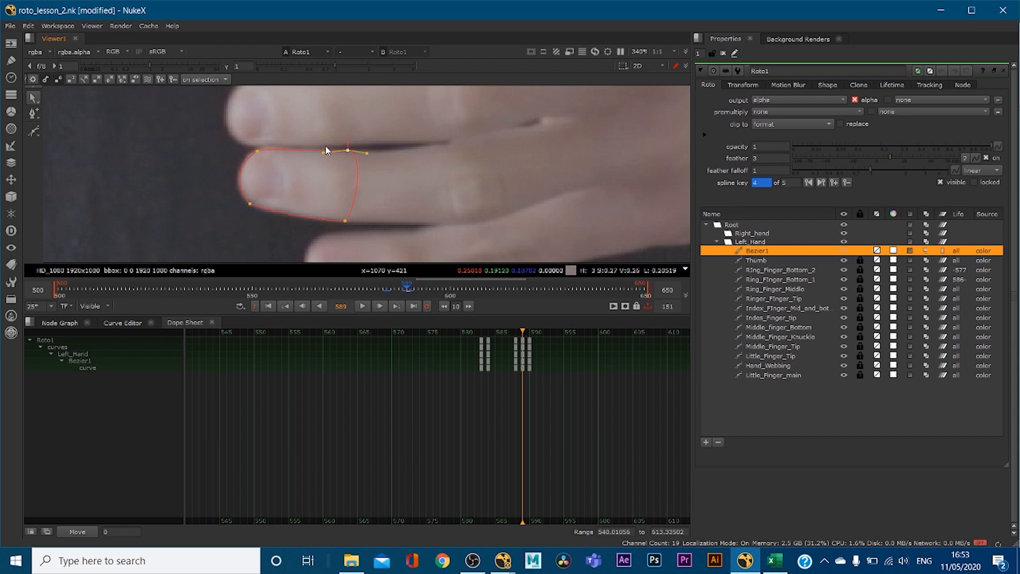
Step: Step back to frame 584 and compare it with frame 585 to check how the outline fits the fingertip
key(Left)
key(Left)
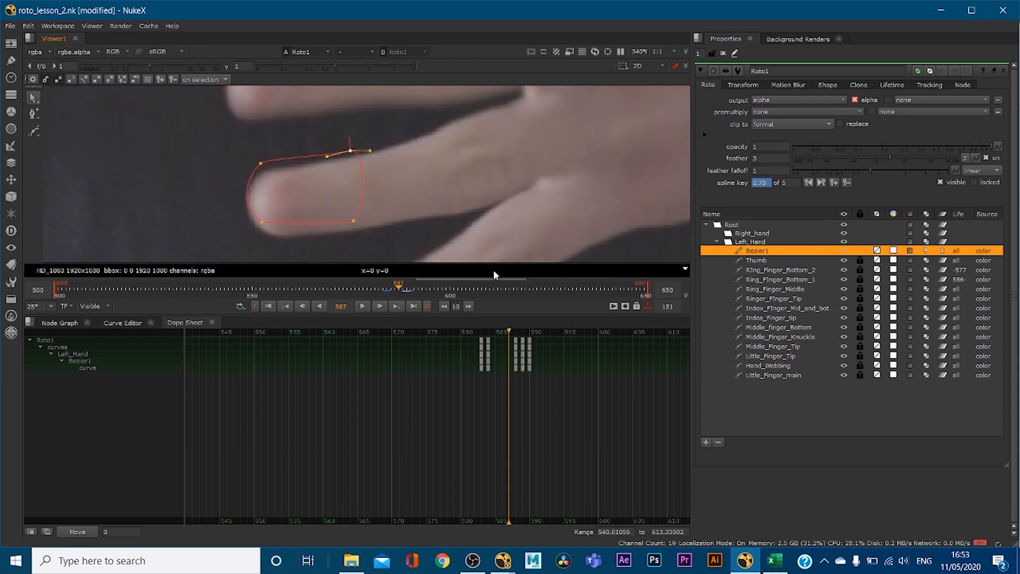
key(Left)
key(Left)
key(Left)
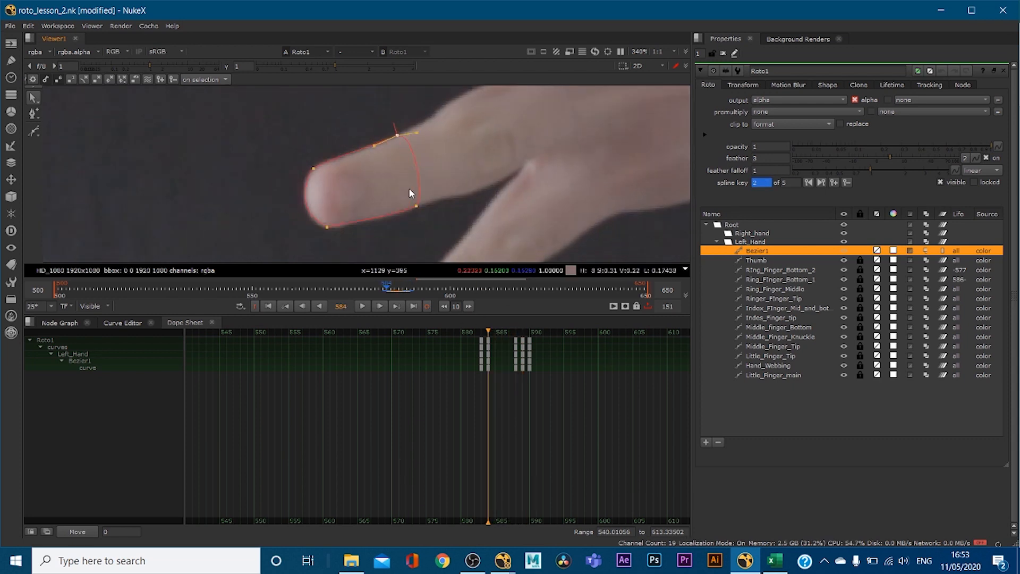
key(Right)
key(Left)
key(Right)
key(Left)
key(Right)
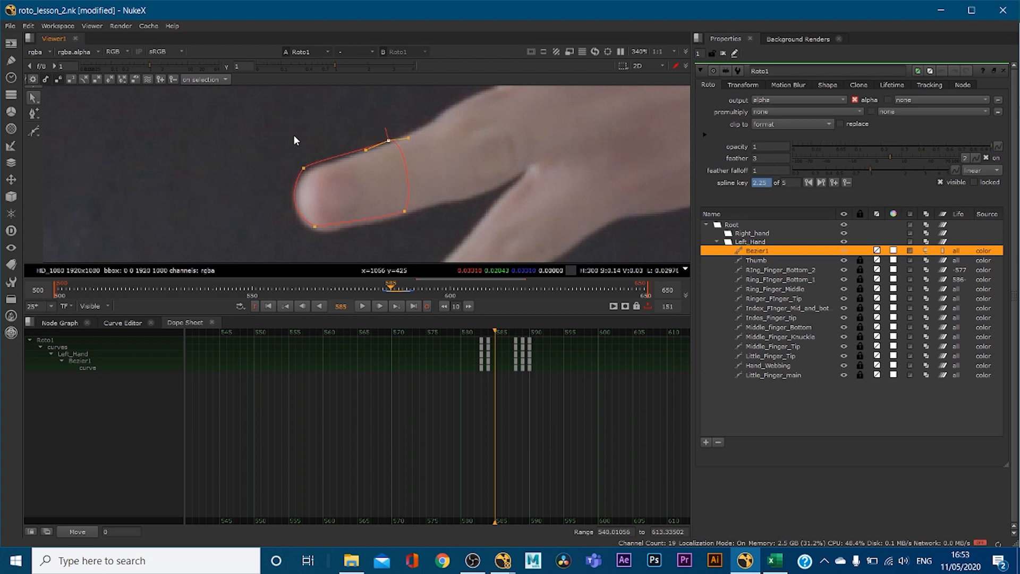
Step: On frame 585, move the whole Bezier1 outline slightly down onto the ring fingertip and refine its individual points against the finger's edges
key(Left)
drag(244, 121, 445, 227)
drag(365, 191, 369, 196)
click(304, 172)
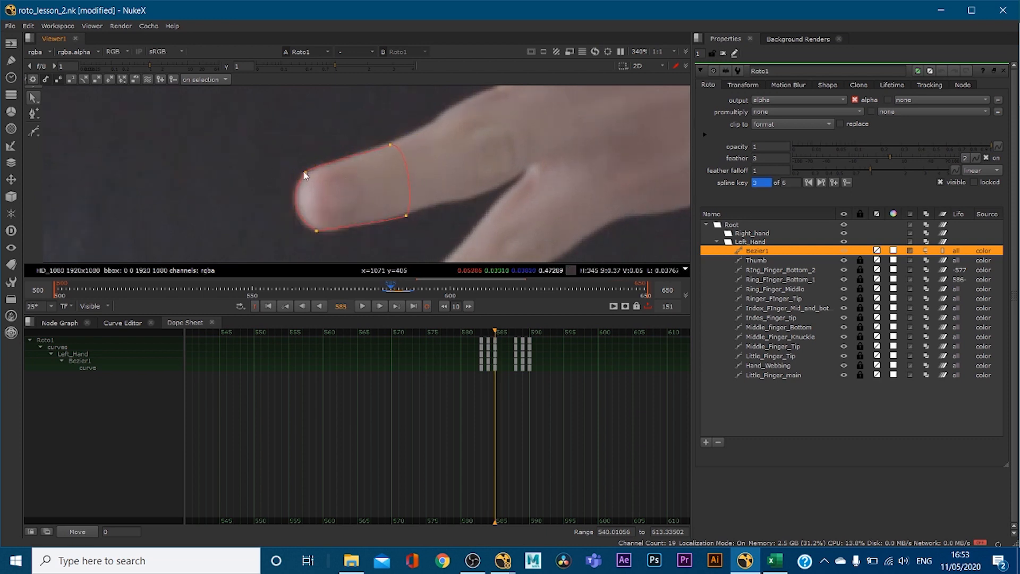
click(389, 143)
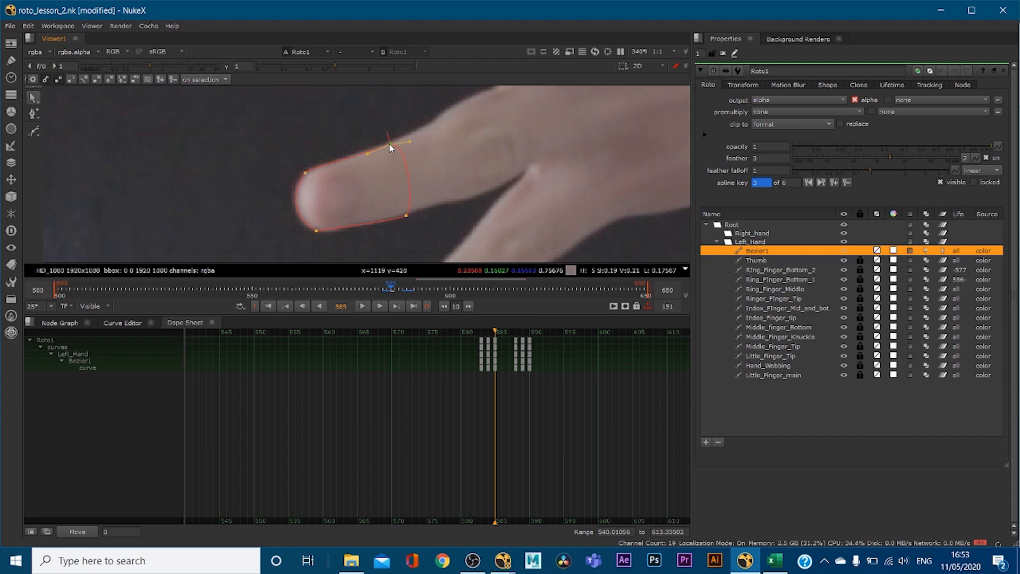
click(407, 214)
Step: On frame 587, select all points of Bezier1 and shift the outline down to match the ring fingertip
key(Right)
key(Right)
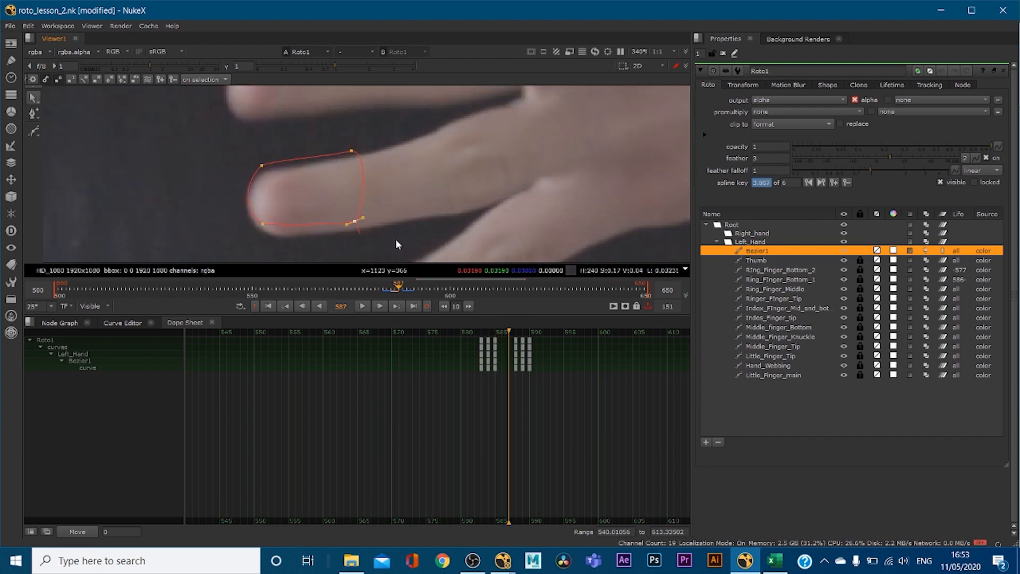
drag(321, 192, 473, 269)
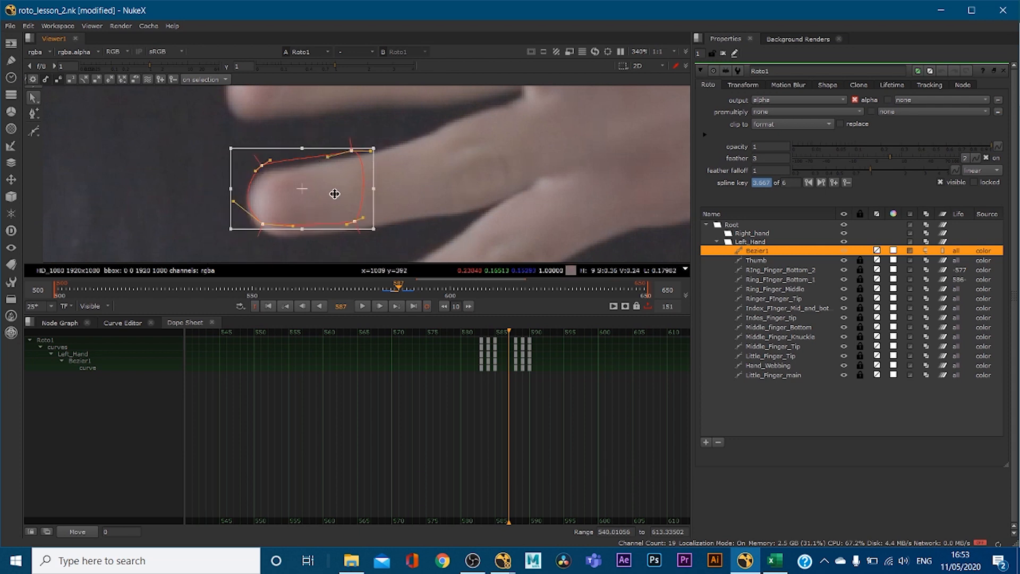
drag(336, 201, 338, 203)
click(264, 205)
Step: On frame 587, move the upper fingertip point outward to the finger's edge, checking the fit against the alpha matte
scroll(264, 178, up, 4)
click(286, 182)
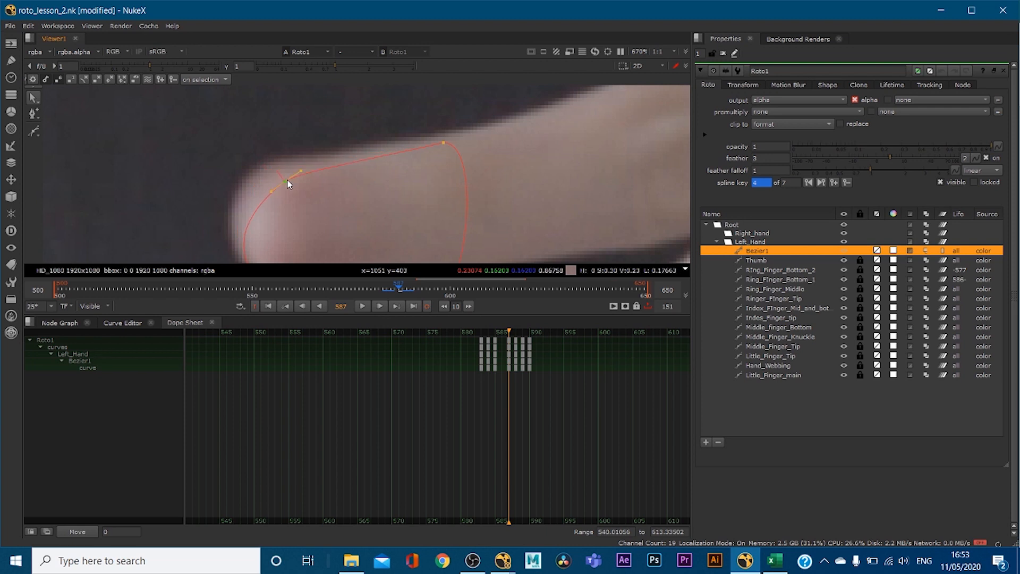
key(a)
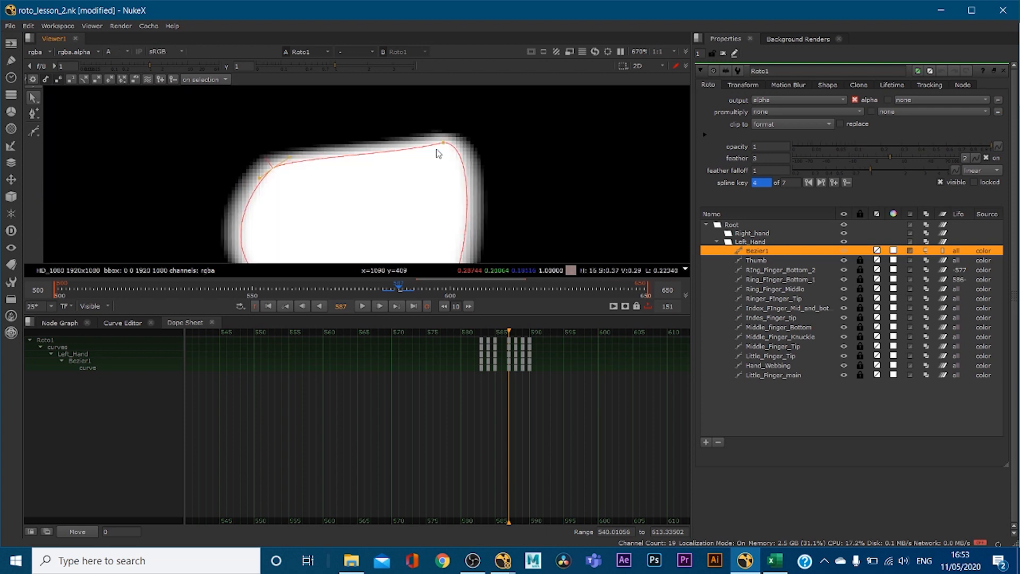
key(a)
key(a)
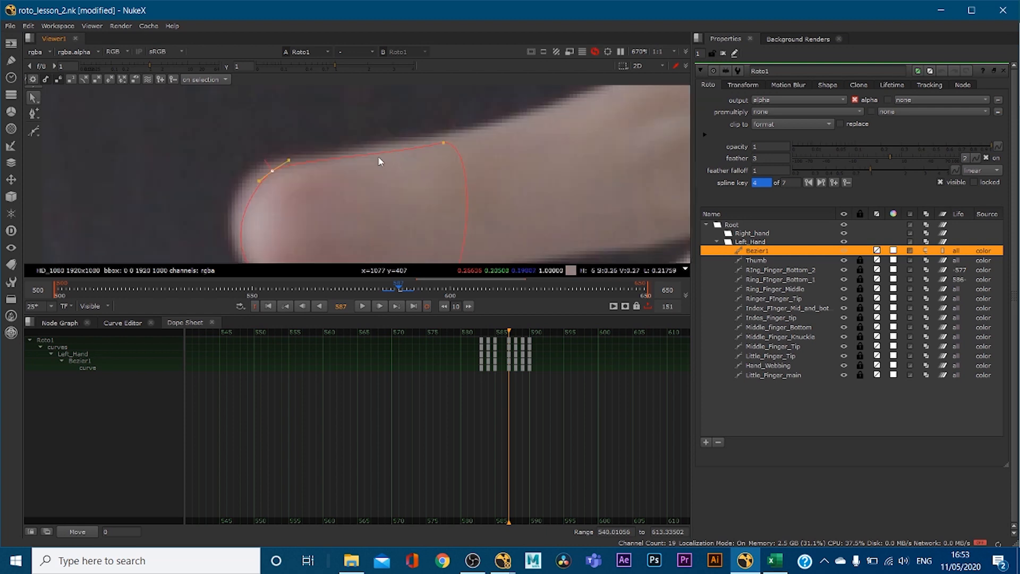
key(a)
Step: Compare the alpha matte with the colour image on frame 587 to examine the outline's upper edge and inner corner
key(a)
key(a)
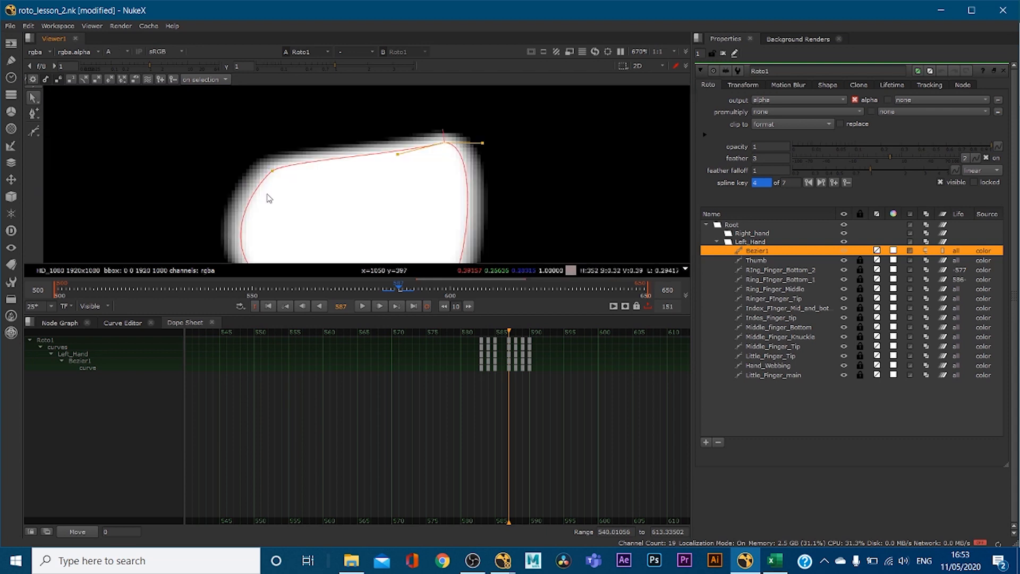
key(a)
key(a)
key(a)
key(a)
key(a)
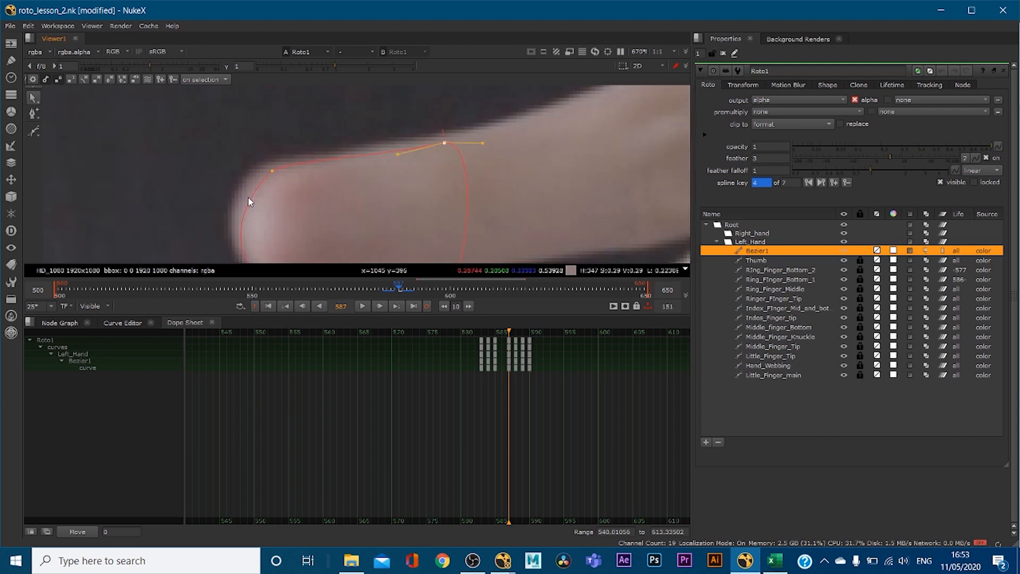
key(a)
key(a)
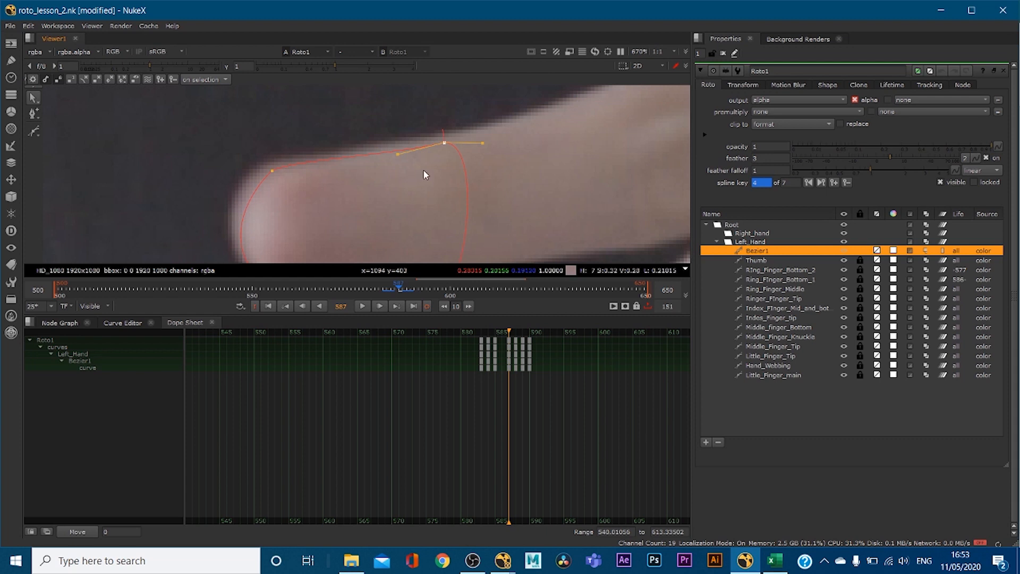
Step: On frame 586, fit the outline's lower inner point to the finger's lower edge and check the matte against the image
key(Left)
scroll(390, 184, down, 4)
middle_drag(463, 212, 463, 176)
scroll(439, 196, up, 2)
click(445, 185)
drag(444, 185, 444, 183)
key(a)
key(a)
key(a)
key(a)
key(a)
key(a)
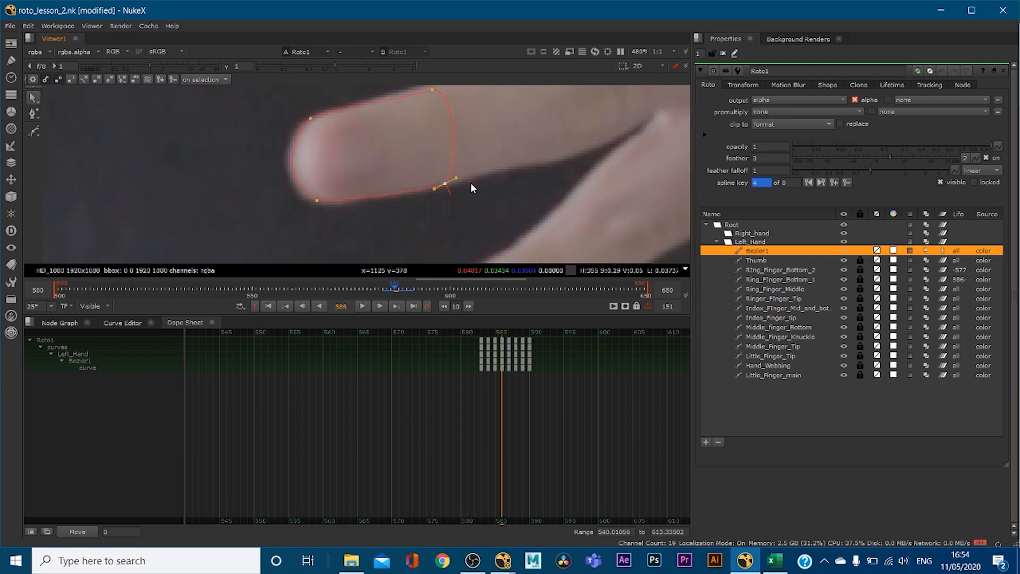
Step: Go to frame 590 and step through the frames after it to examine how the ring fingertip drifts from the outline
scroll(468, 184, down, 2)
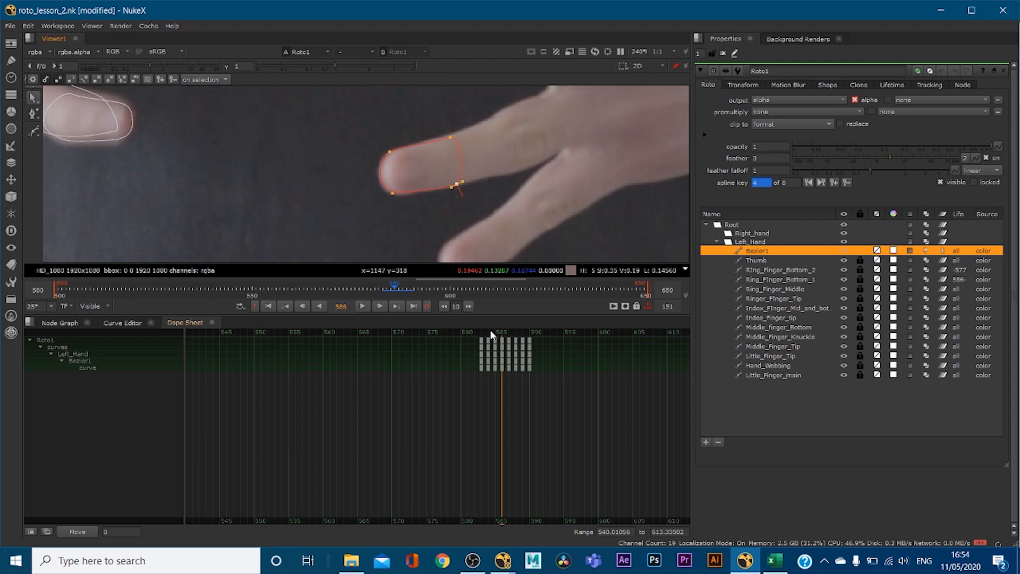
click(527, 335)
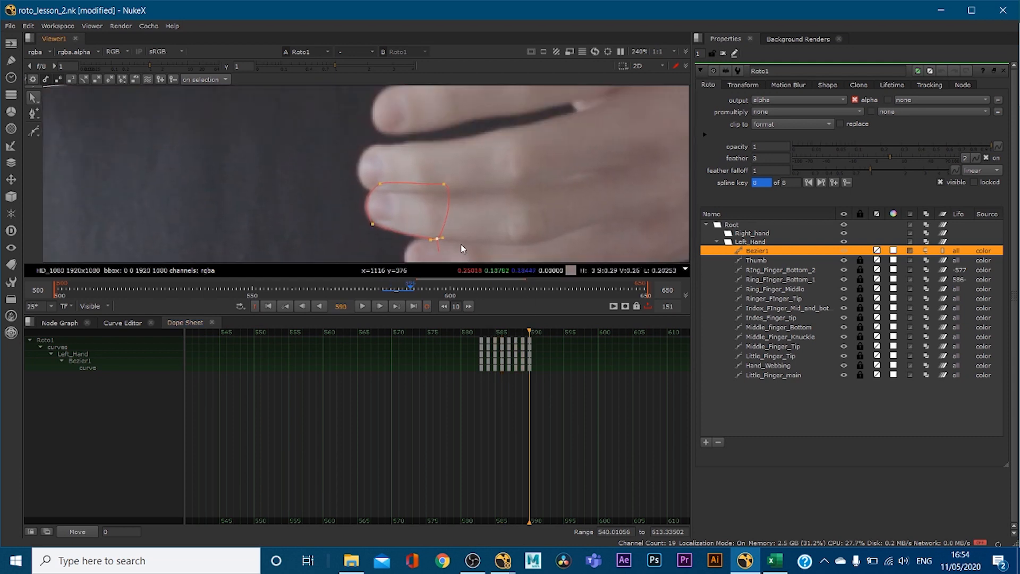
key(Right)
key(Right)
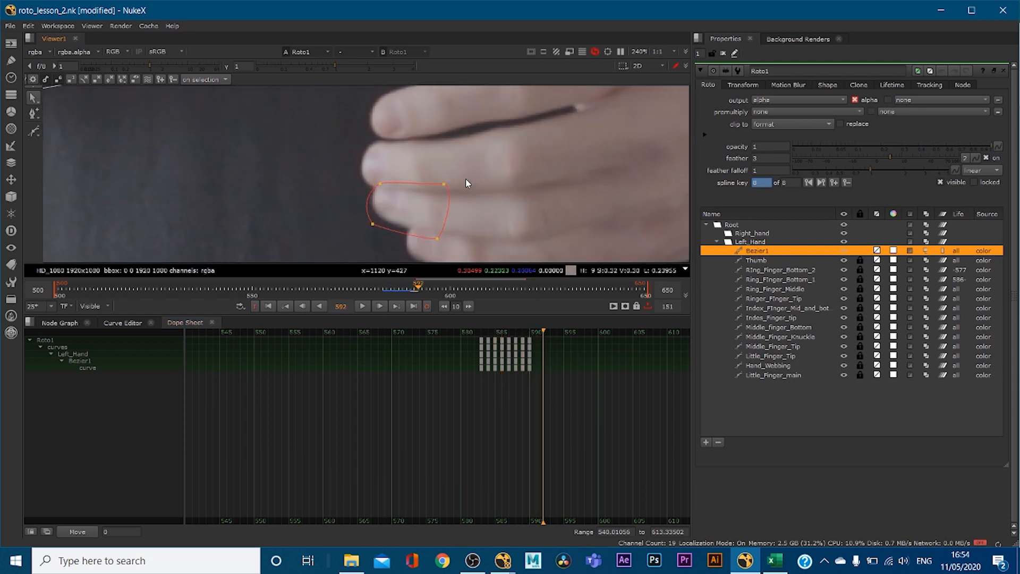
key(Left)
key(Left)
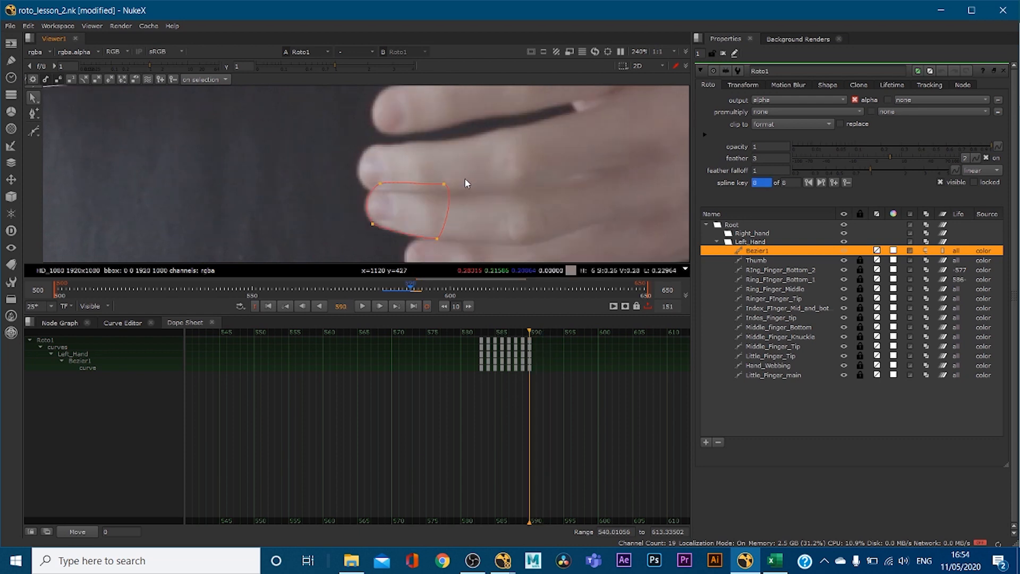
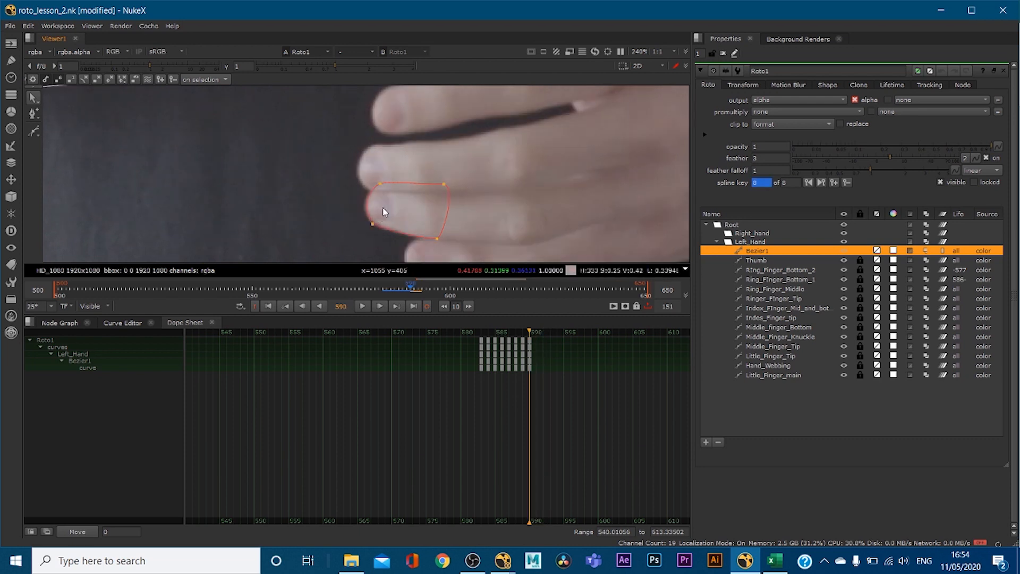
key(Right)
key(Right)
key(Right)
key(Left)
key(Left)
key(Right)
key(Left)
Step: On frame 591, select all points of the outline and move it slightly up and inward onto the ring fingertip
drag(299, 159, 533, 266)
drag(408, 211, 413, 204)
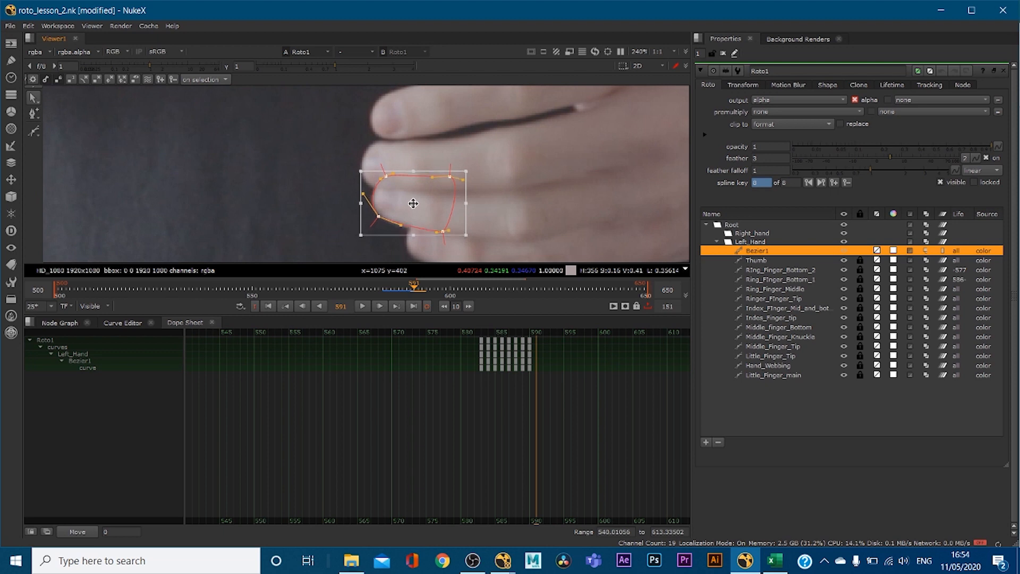
click(335, 232)
Step: Refine the outline's lower fingertip point and lower inner point on frame 591 to follow the finger's lower edge
scroll(377, 219, up, 2)
click(382, 214)
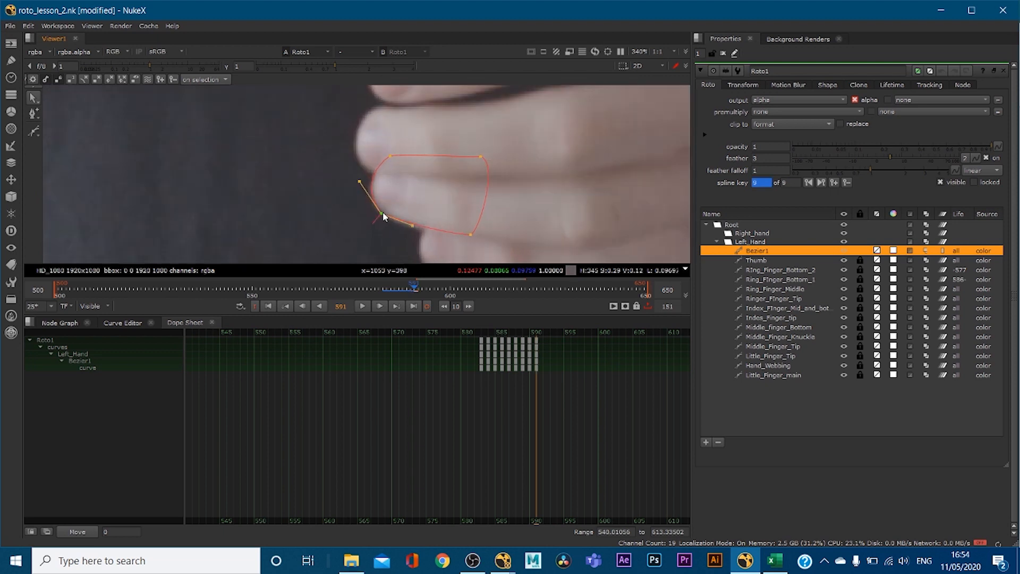
click(470, 235)
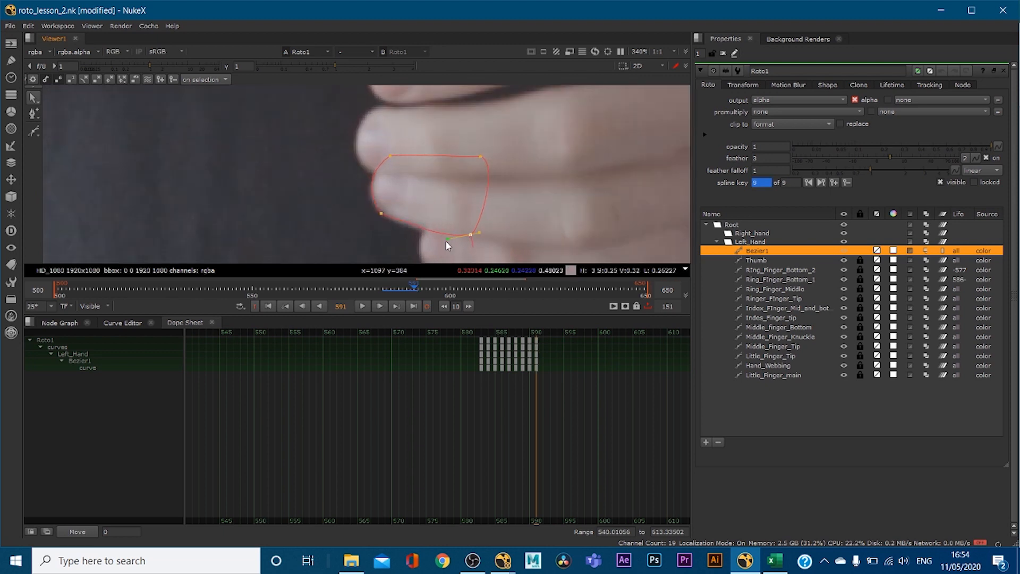
click(382, 213)
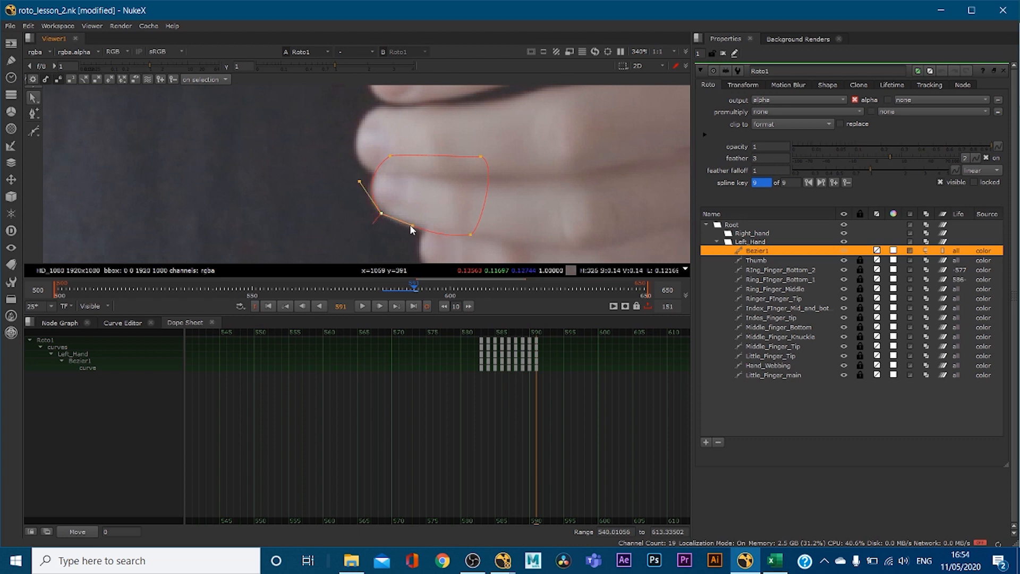
click(470, 233)
Step: Step back and forth between frames 591 and 595 to examine how the ring finger moves away from the outline
key(Right)
key(Right)
key(Right)
key(Right)
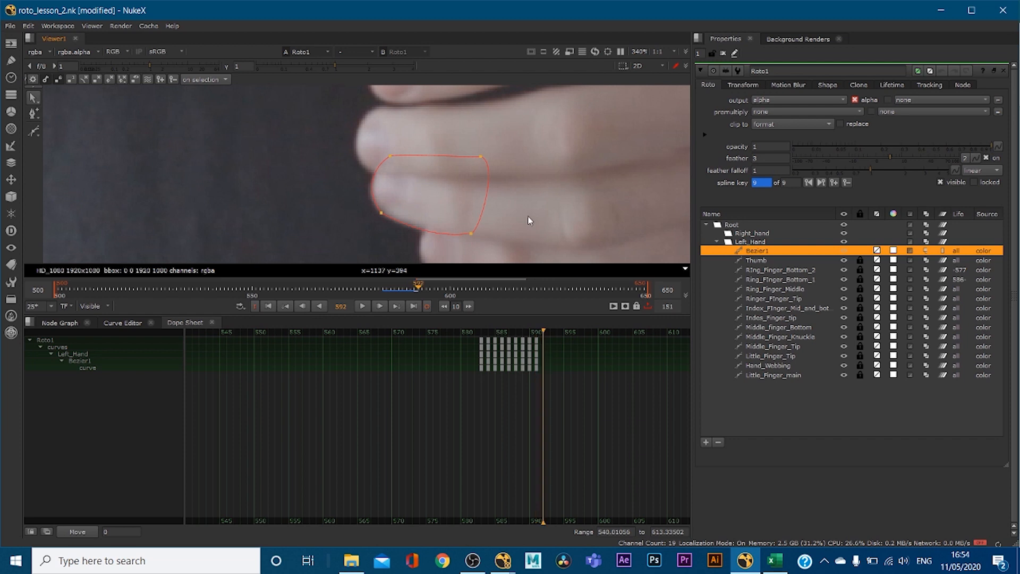
scroll(507, 207, down, 3)
key(Right)
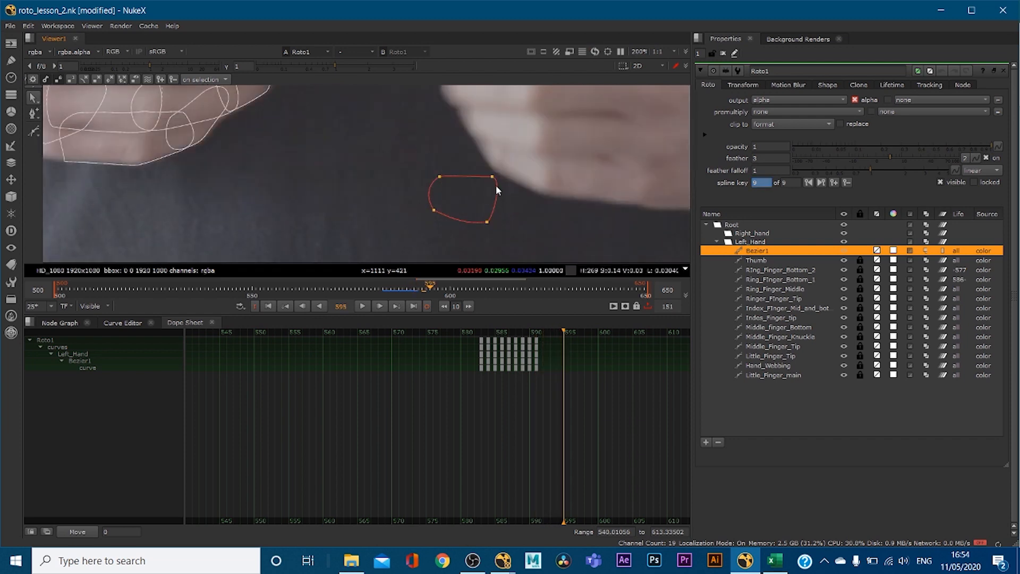
scroll(534, 186, down, 2)
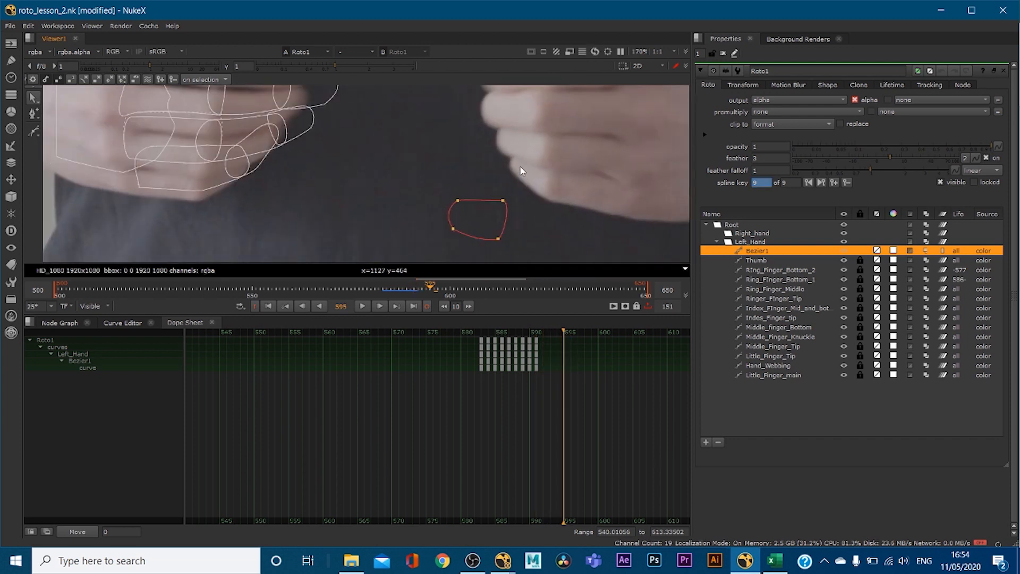
key(Left)
key(Left)
key(Left)
key(Left)
key(Left)
key(Right)
key(Right)
key(Right)
key(Right)
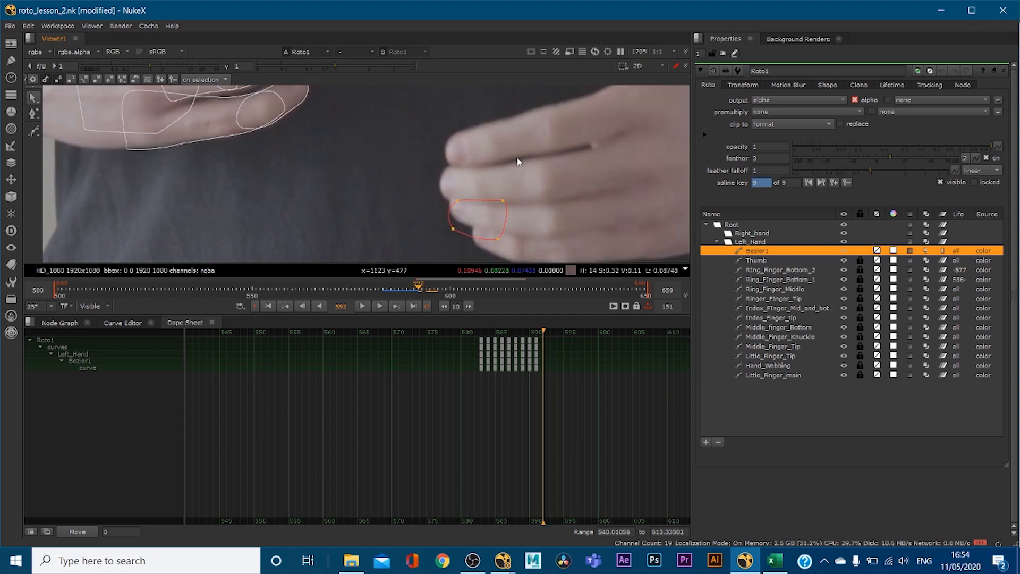
Step: On frame 596, select all points of the outline, move it up onto the ring fingertip and rotate it clockwise
key(Right)
drag(412, 162, 567, 260)
drag(481, 214, 532, 130)
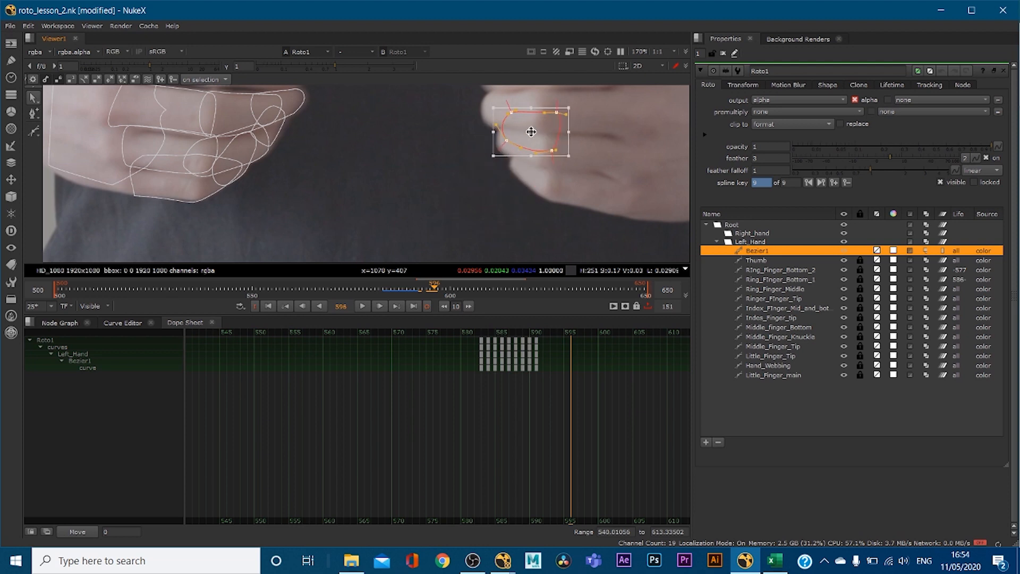
drag(579, 102, 517, 164)
Step: On frame 593, rotate the outline slightly counterclockwise onto the ring fingertip and refine its individual points to the finger's edges
key(Left)
key(Left)
key(Left)
scroll(488, 183, up, 3)
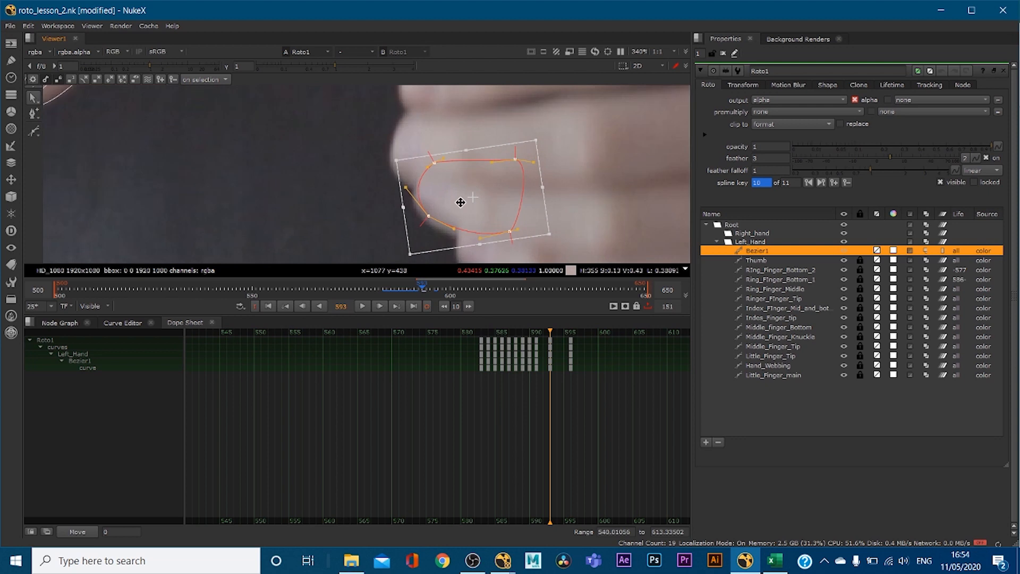
click(572, 223)
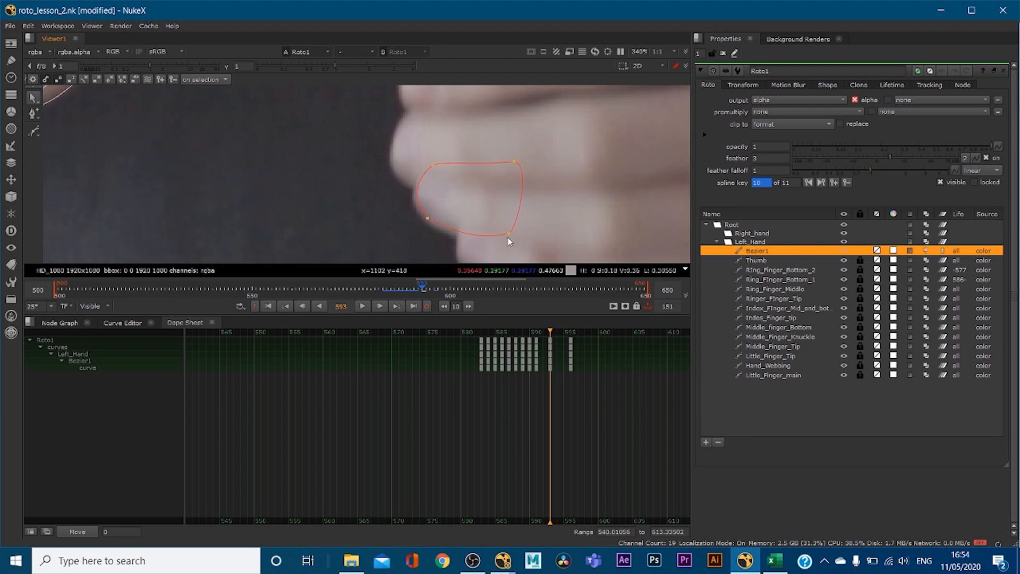
click(435, 165)
Step: On frame 592, adjust the outline's lower fingertip point to follow the finger's lower edge
key(Left)
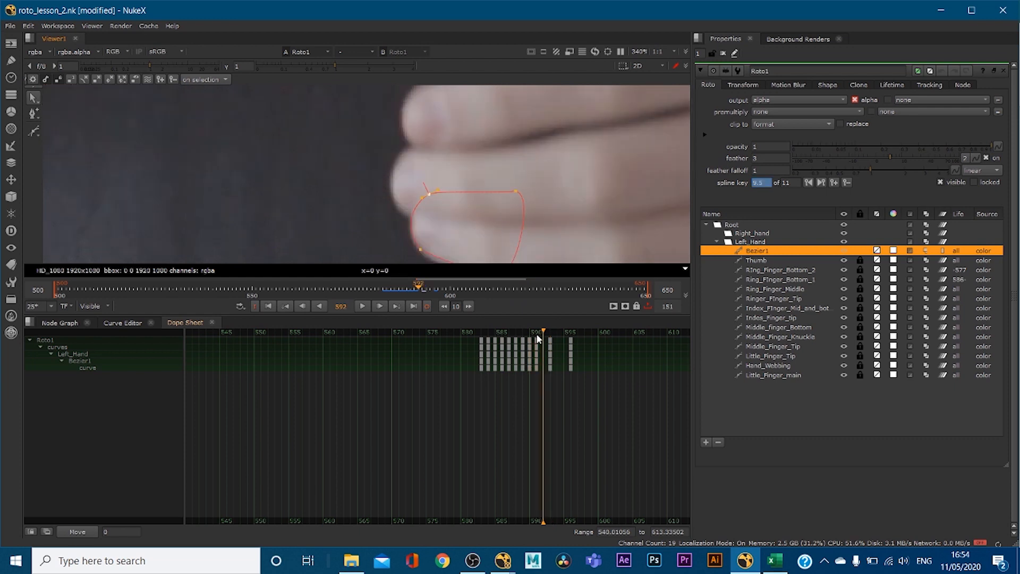
middle_drag(450, 217, 450, 176)
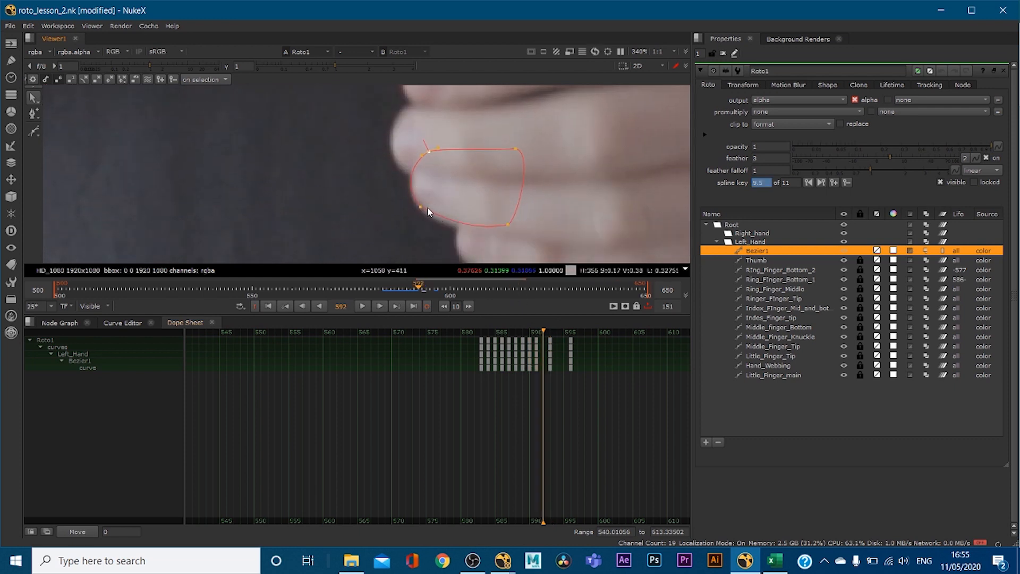
drag(421, 207, 451, 225)
Step: On frame 594, move the whole outline onto the ring fingertip and check the matte on frame 595
key(Right)
key(Right)
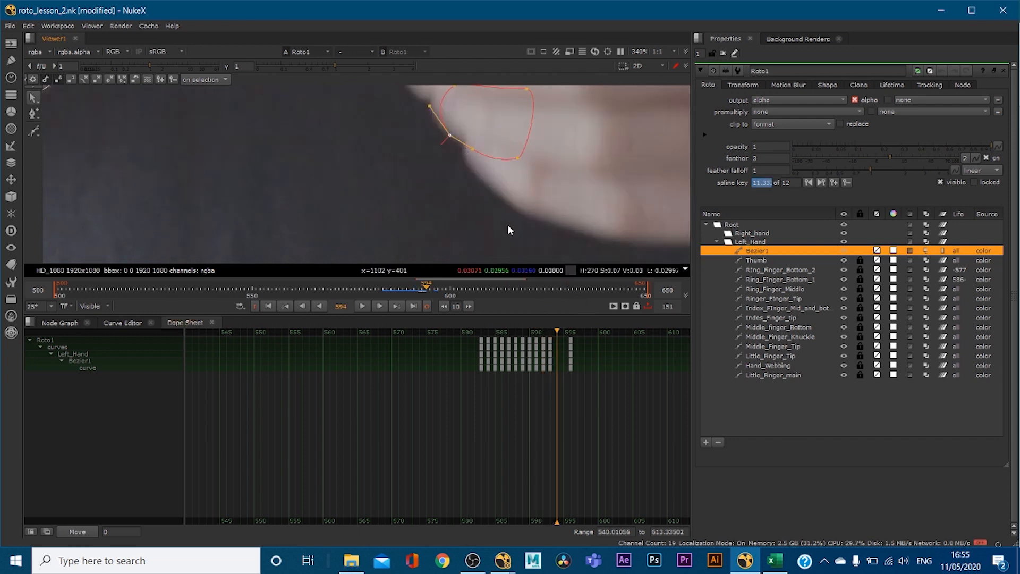
middle_drag(508, 224, 521, 261)
drag(594, 236, 416, 95)
drag(507, 141, 506, 137)
key(Right)
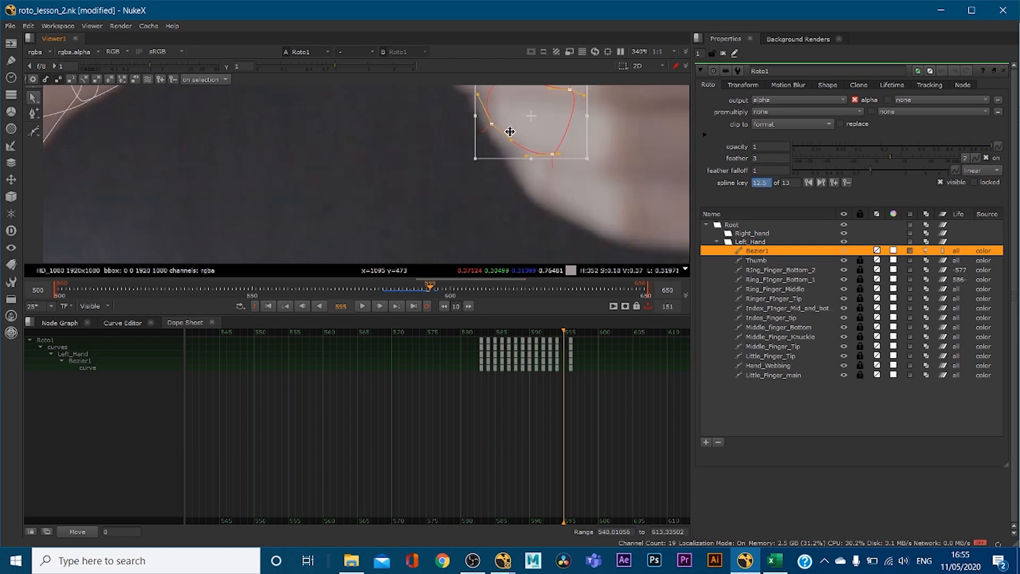
key(a)
key(a)
Step: Move the whole outline onto the ring fingertip on frames 598, 599 and 600
key(Right)
scroll(568, 177, down, 3)
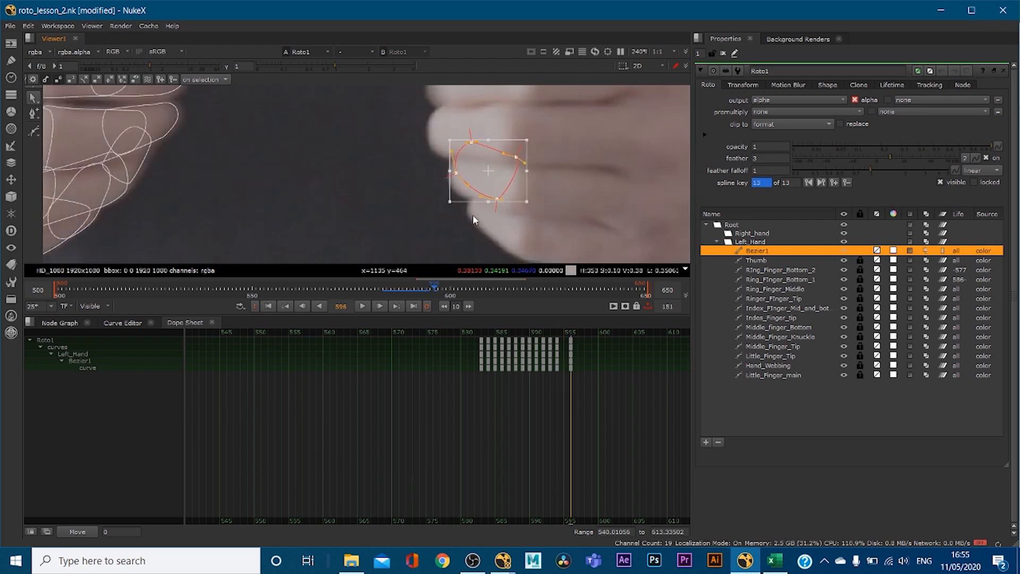
key(Right)
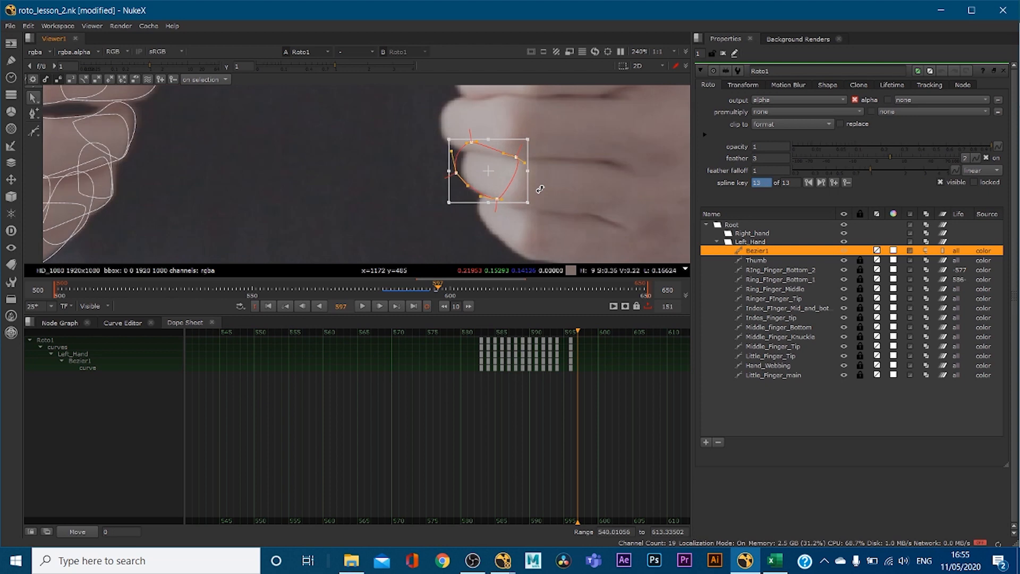
key(Right)
drag(464, 178, 584, 201)
key(Right)
key(Right)
key(Right)
key(Left)
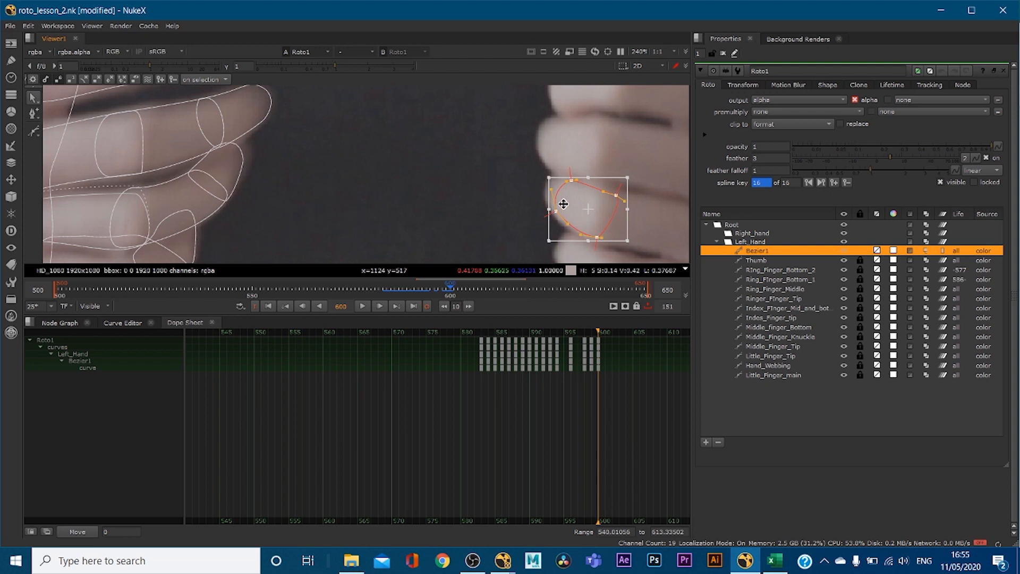
Step: On frame 603, move the whole outline up and outward onto the ring fingertip
key(Right)
key(Right)
key(Right)
drag(583, 200, 456, 139)
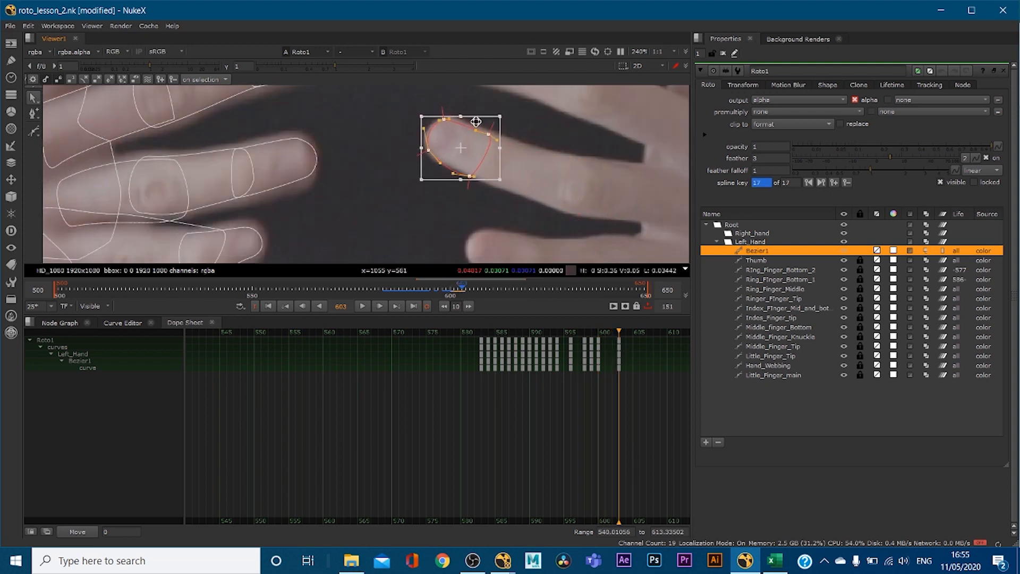
Step: On frame 603, refine the outline's individual points to follow the ring fingertip's edges
scroll(476, 122, up, 1)
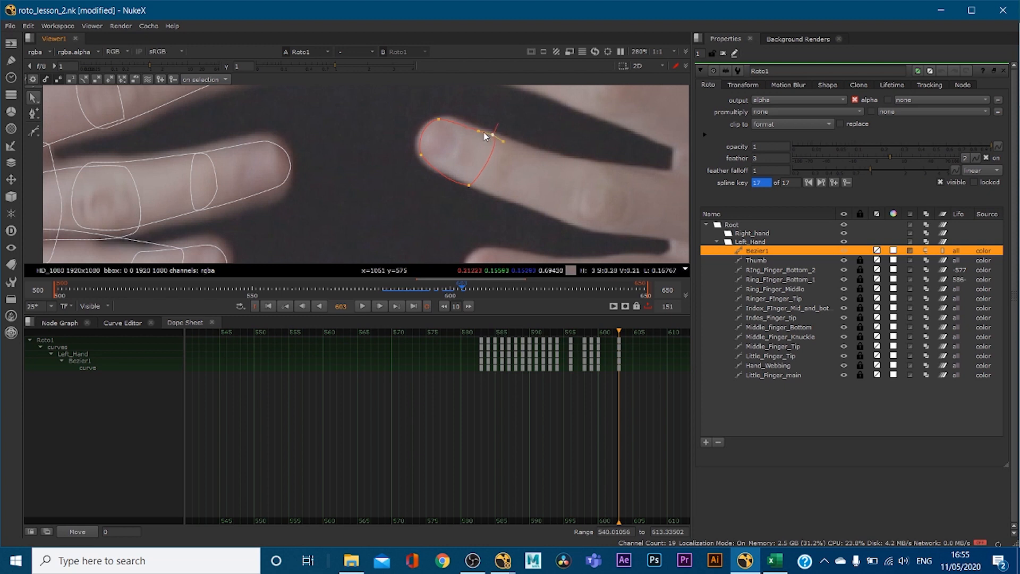
click(439, 120)
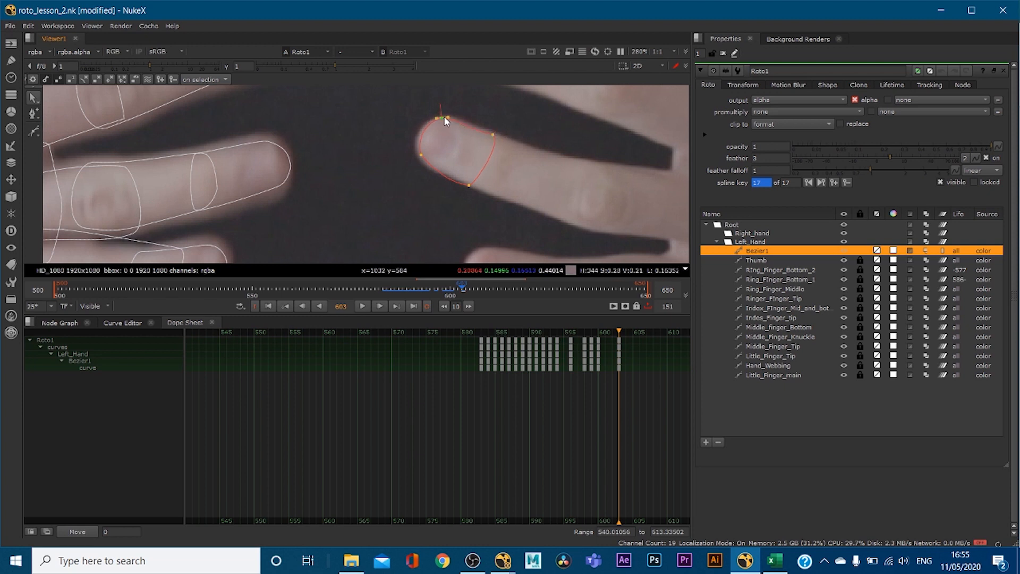
click(420, 154)
click(470, 183)
click(419, 154)
Step: On frames 602 and 601, select the whole outline and move it up and outward onto the ring fingertip
key(Left)
drag(419, 118, 636, 241)
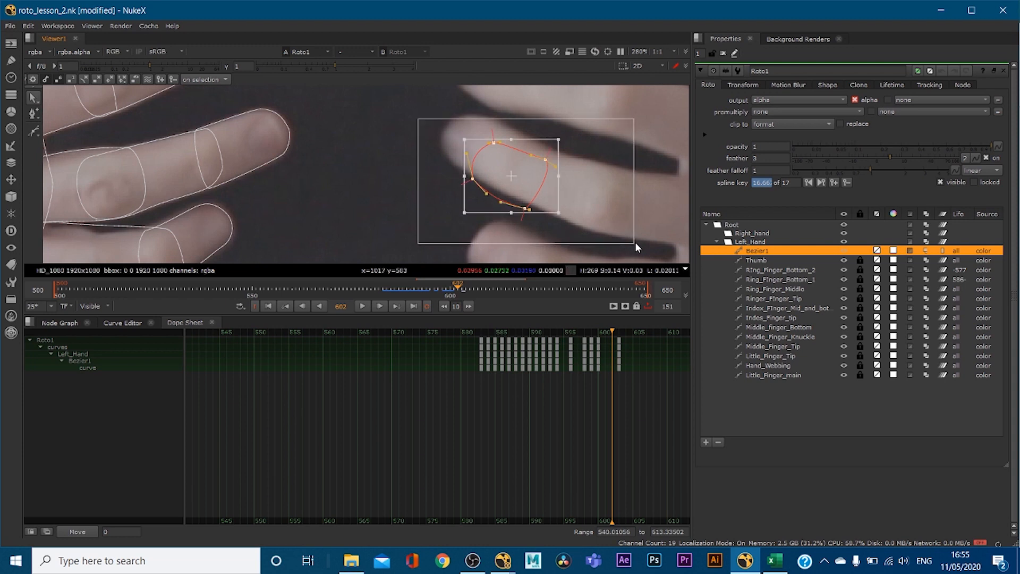
key(Left)
drag(551, 204, 509, 158)
key(Right)
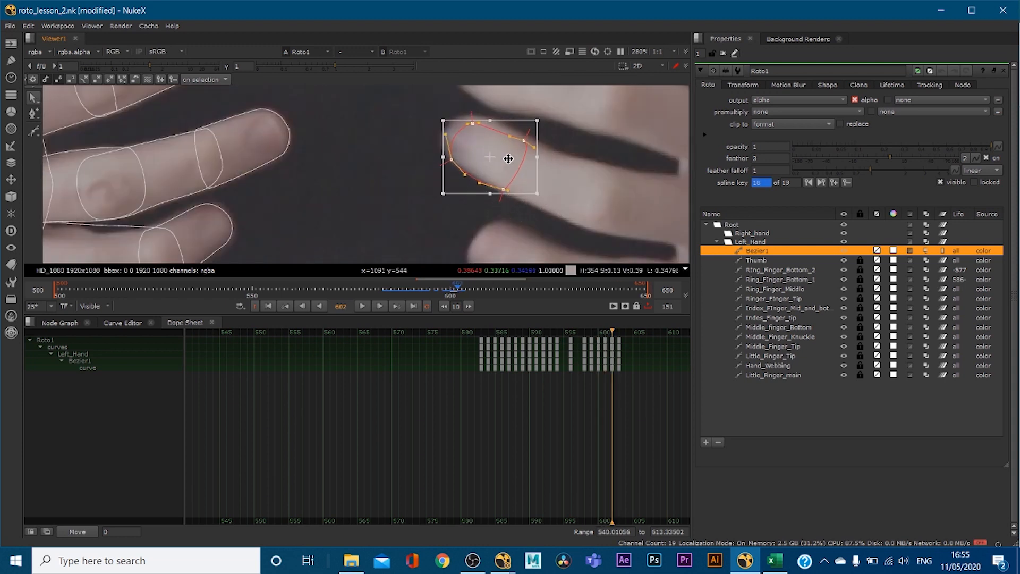
Step: On frame 602, fine-tune the outline's four points against the ring fingertip's upper edge, tip and lower edge
click(467, 117)
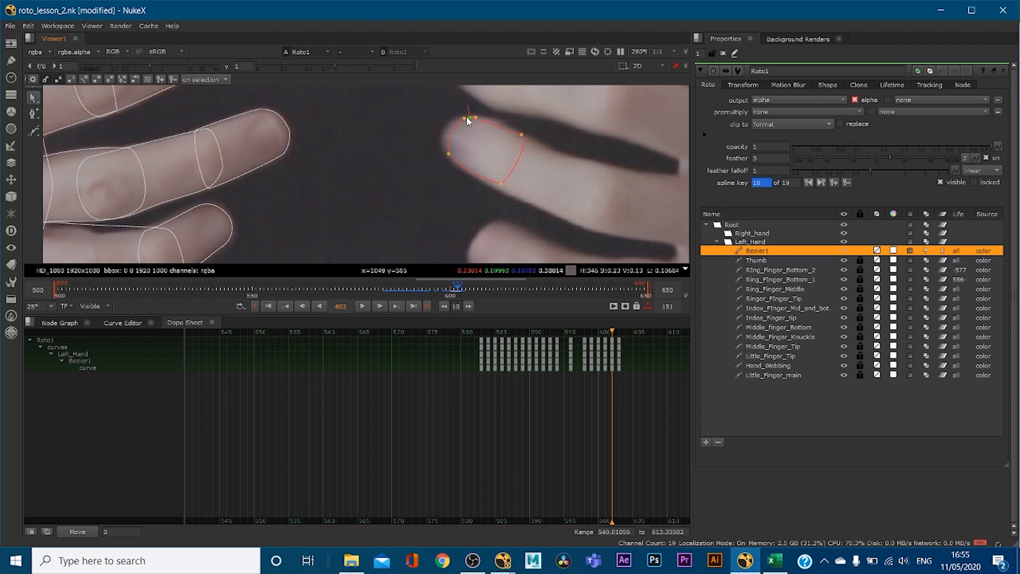
drag(449, 154, 447, 153)
drag(501, 184, 502, 187)
click(523, 134)
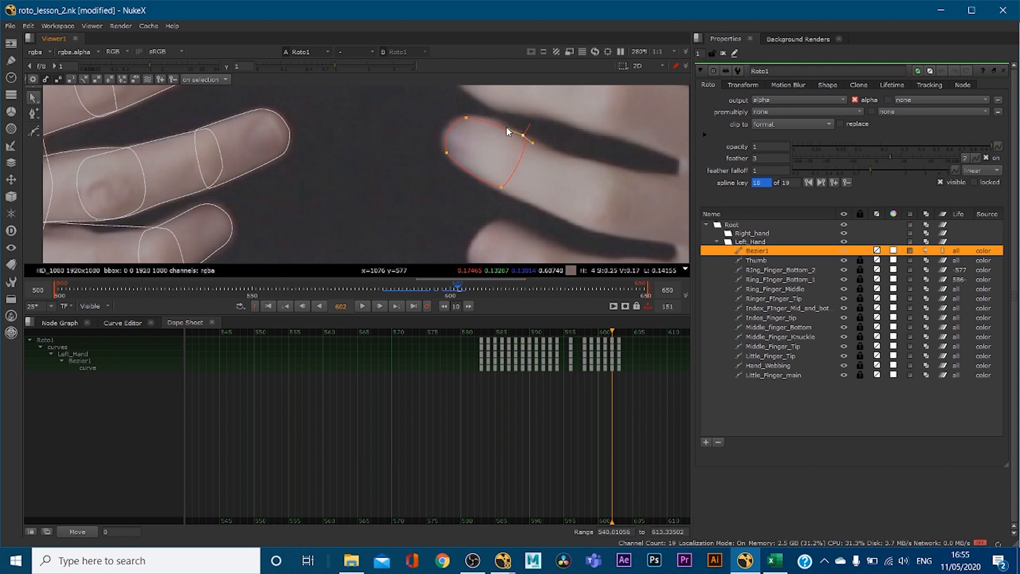
Step: Advance frame by frame to 612 and examine how the ring finger moves past the last keyframe
key(Right)
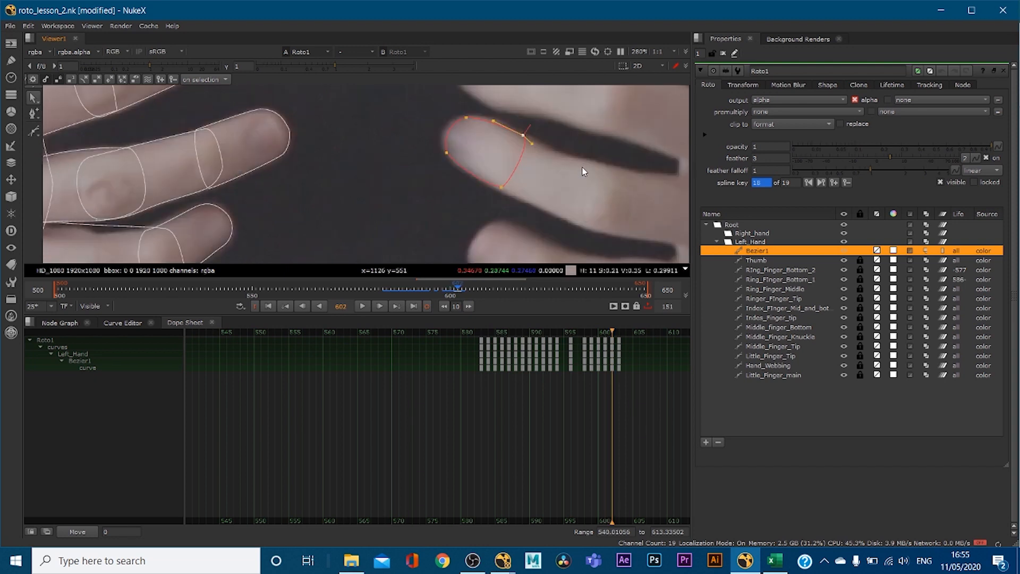
key(Right)
key(Right)
key(Right)
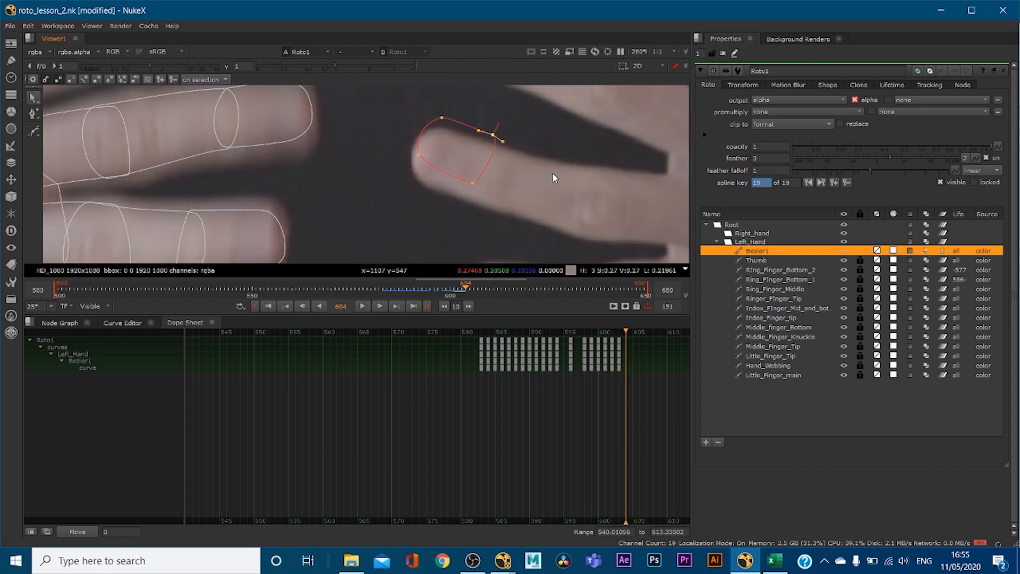
key(Right)
middle_drag(559, 177, 557, 101)
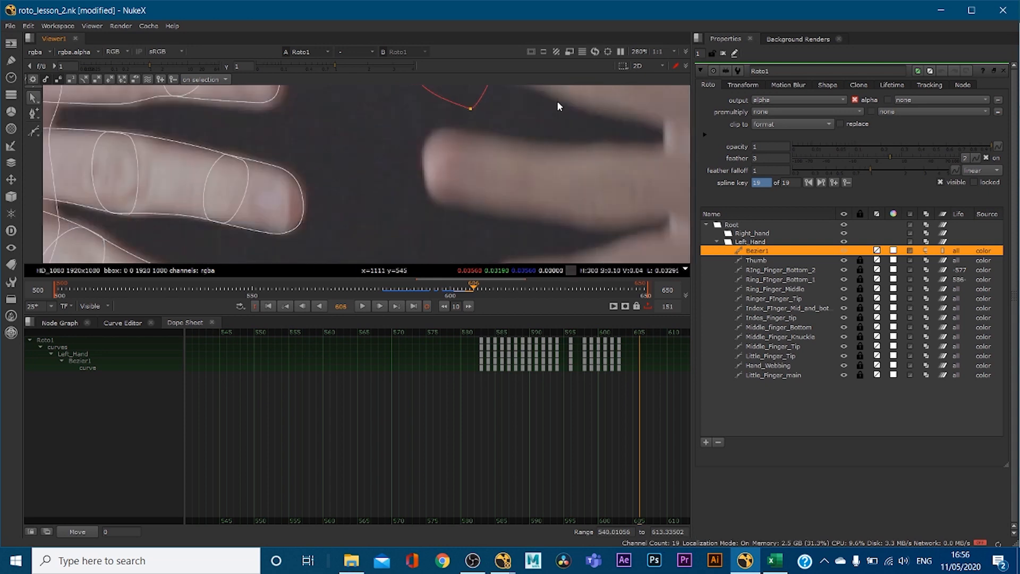
scroll(556, 103, down, 4)
key(Right)
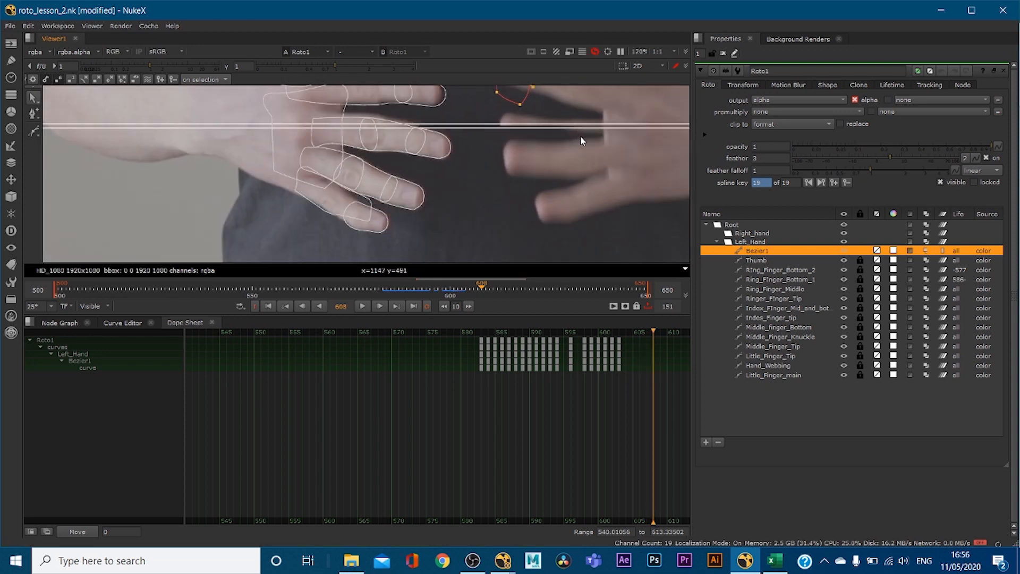
key(Right)
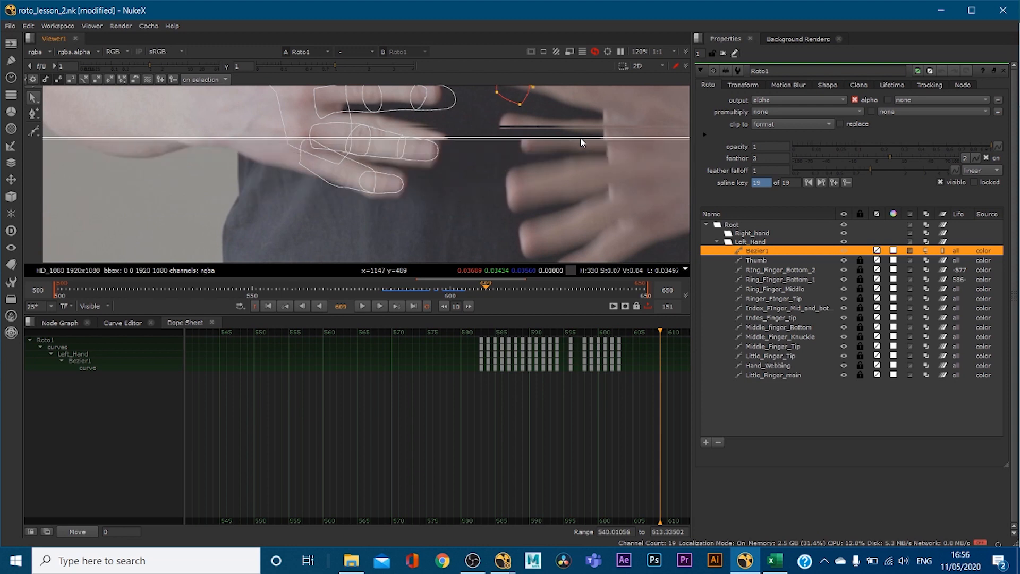
key(Right)
scroll(593, 173, down, 3)
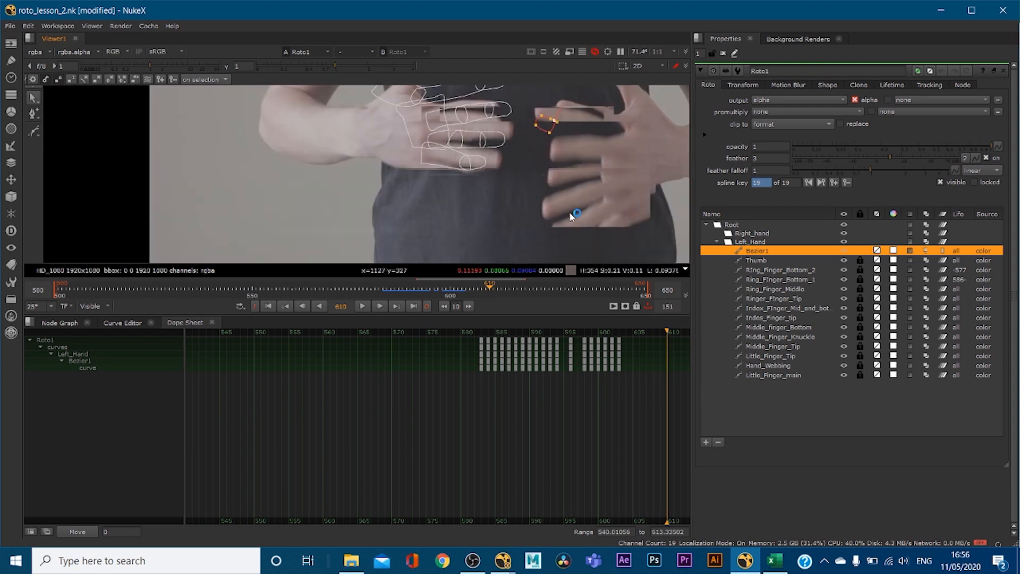
key(Right)
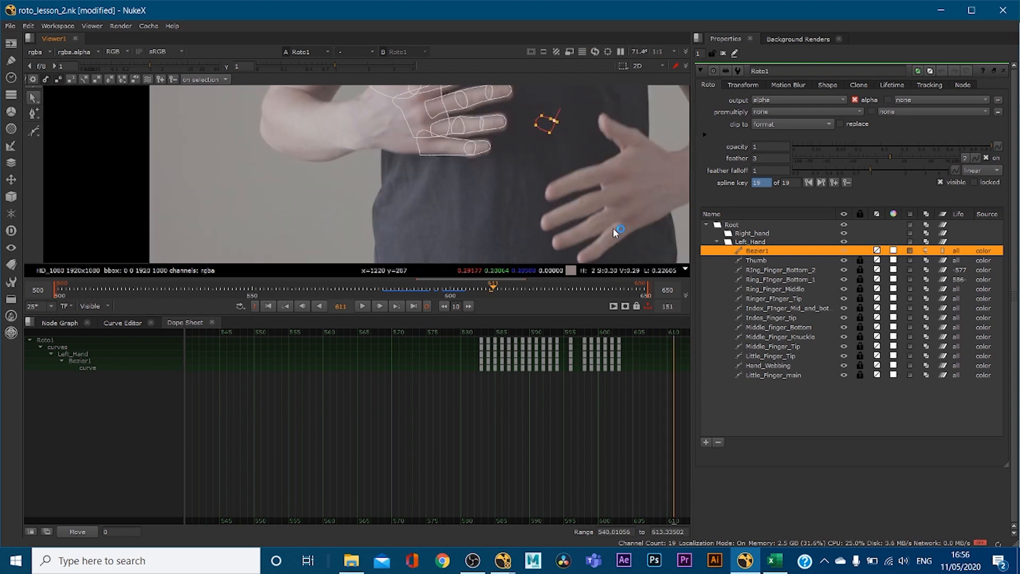
key(Right)
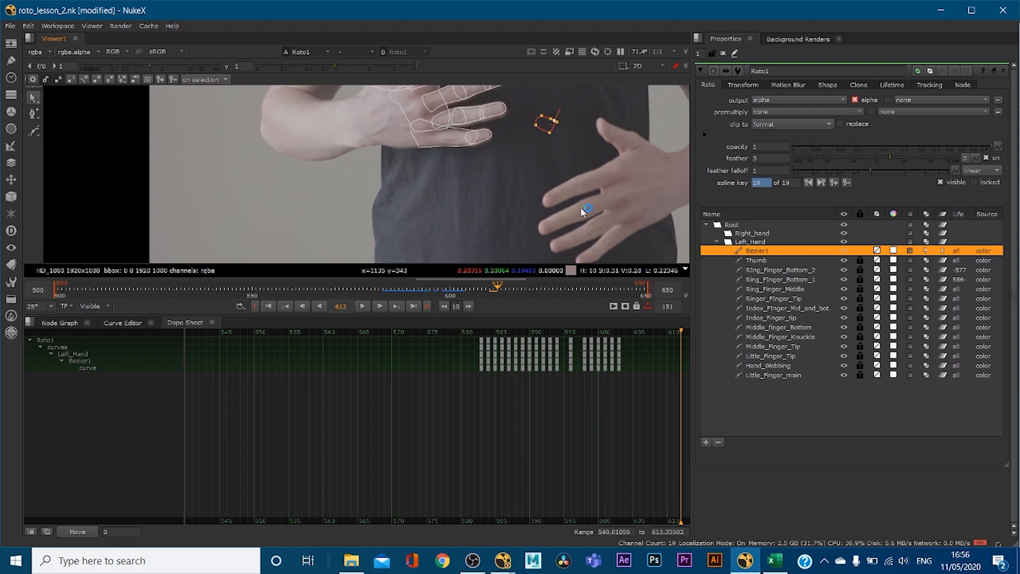
Step: With the whole outline selected, compare the hand's positions between frames 603 and 612 to find the next frame to key
click(568, 157)
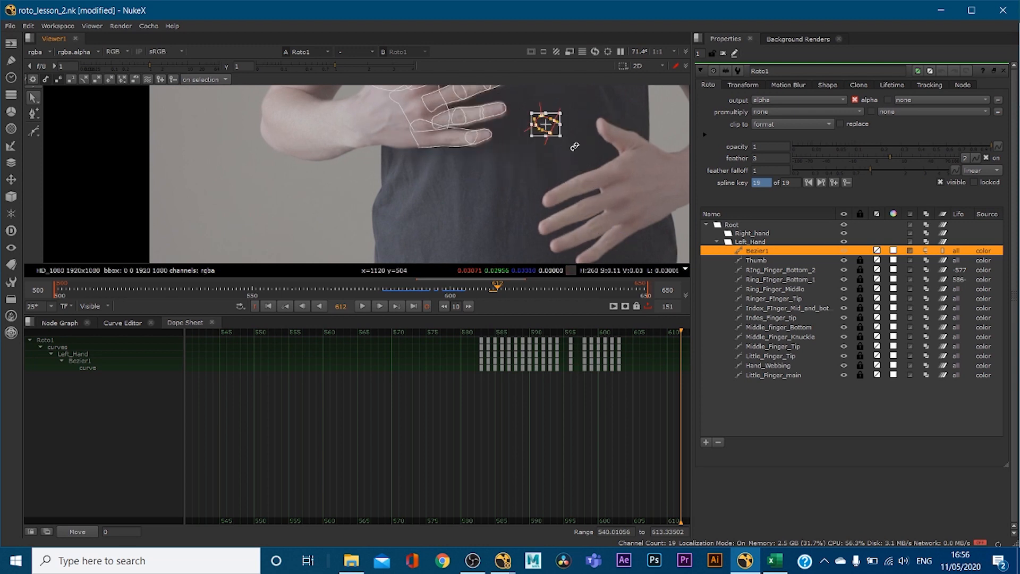
key(Left)
key(Left)
key(Left)
key(Left)
key(Left)
key(Left)
key(Left)
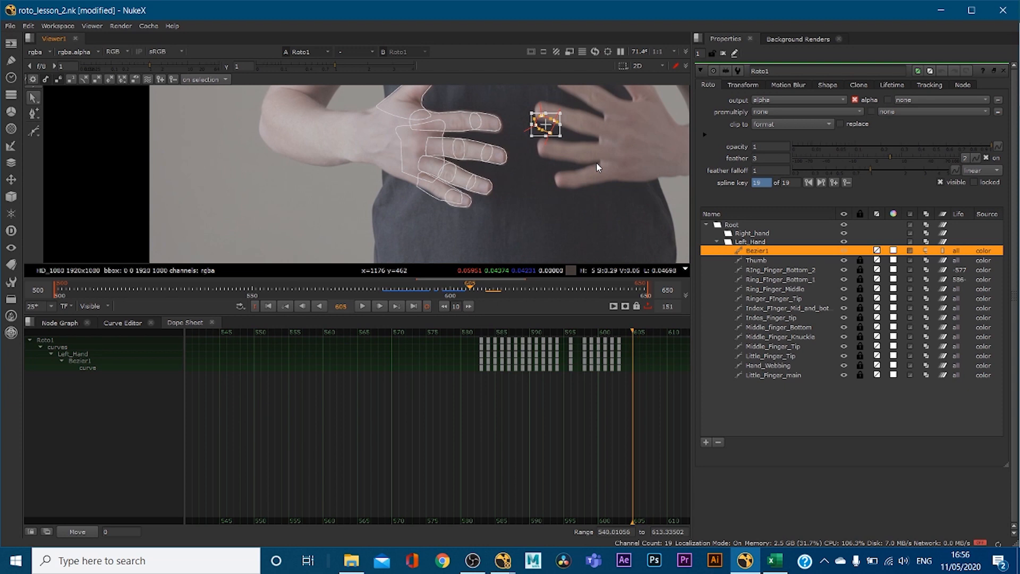
key(Left)
key(Left)
key(Right)
key(Right)
key(Right)
key(Right)
key(Right)
key(Right)
key(Right)
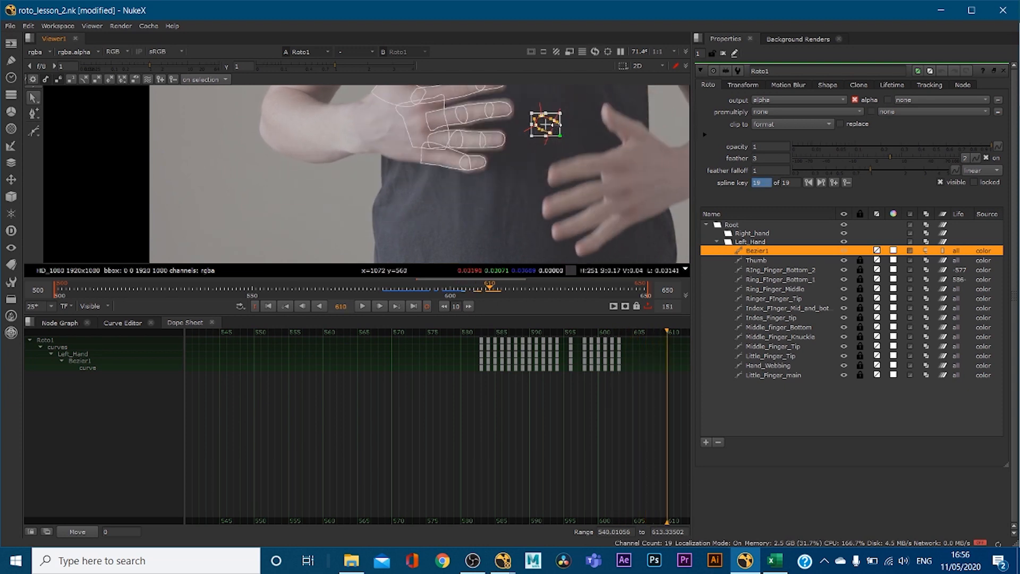
key(Right)
key(Right)
key(Left)
key(Right)
Step: On frame 612, move the whole outline down to the hand and rotate it to match the ring fingertip
drag(547, 127, 579, 210)
scroll(532, 185, up, 3)
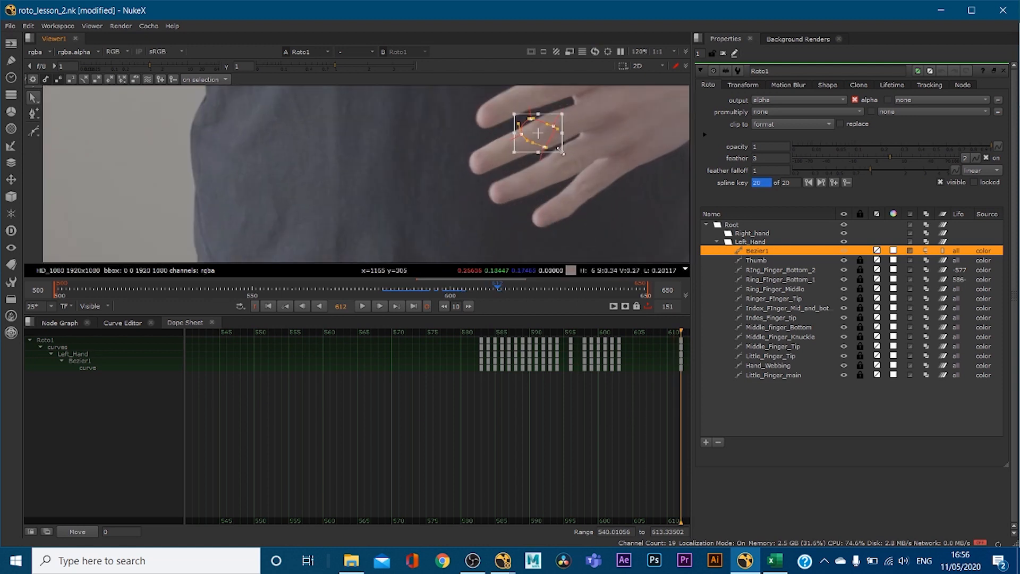
drag(570, 108, 553, 96)
drag(538, 133, 499, 203)
scroll(503, 189, up, 5)
Step: On frame 612, adjust the outline's individual points to hug the ring fingertip's contour
click(553, 161)
click(533, 155)
click(528, 157)
drag(528, 157, 528, 155)
click(486, 221)
click(546, 205)
middle_drag(564, 183, 524, 200)
scroll(523, 195, down, 1)
Step: On frame 611, select the whole outline and move it down onto the ring fingertip
key(Left)
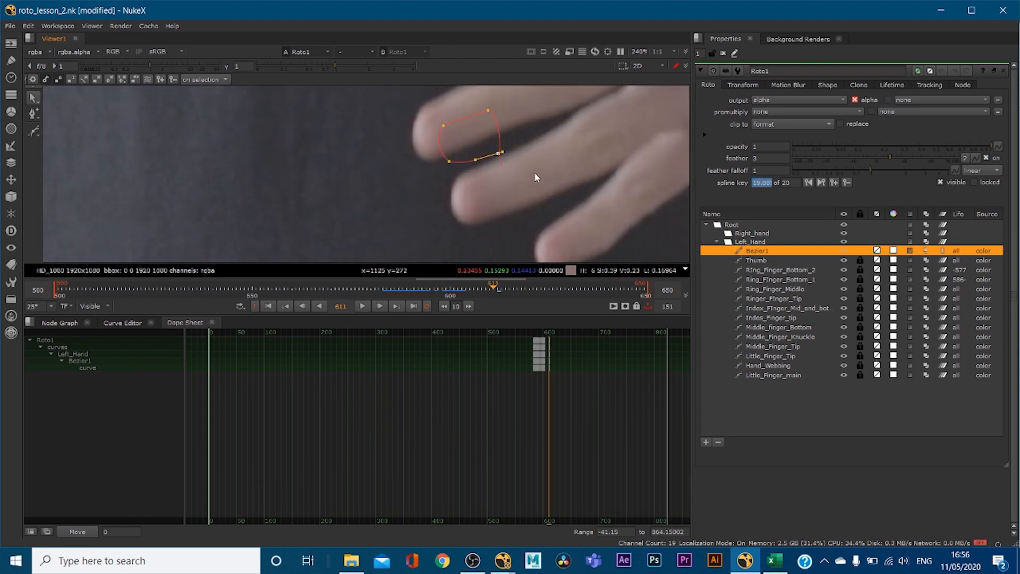
key(Right)
key(Left)
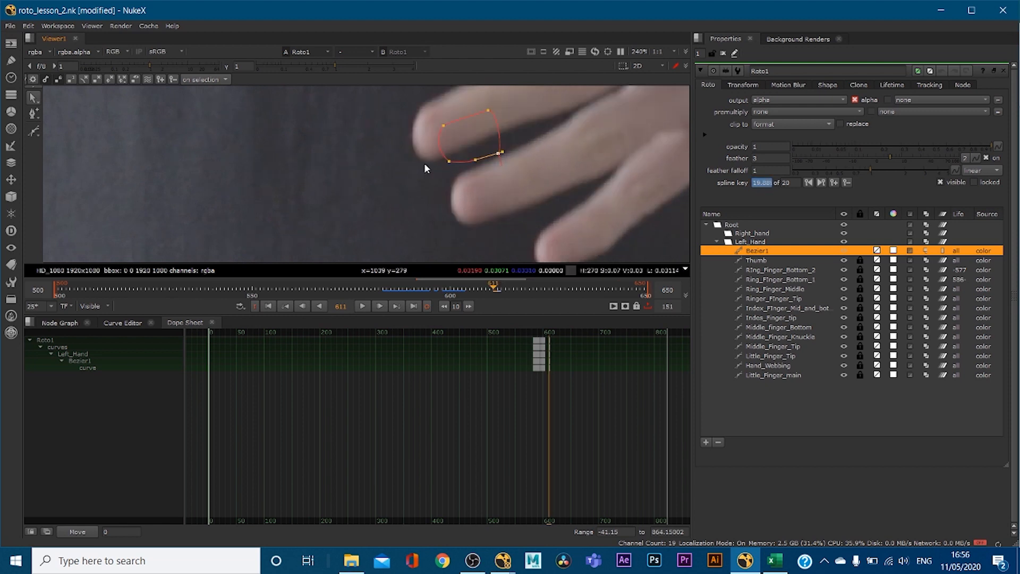
scroll(555, 364, up, 6)
scroll(553, 351, up, 5)
key(Right)
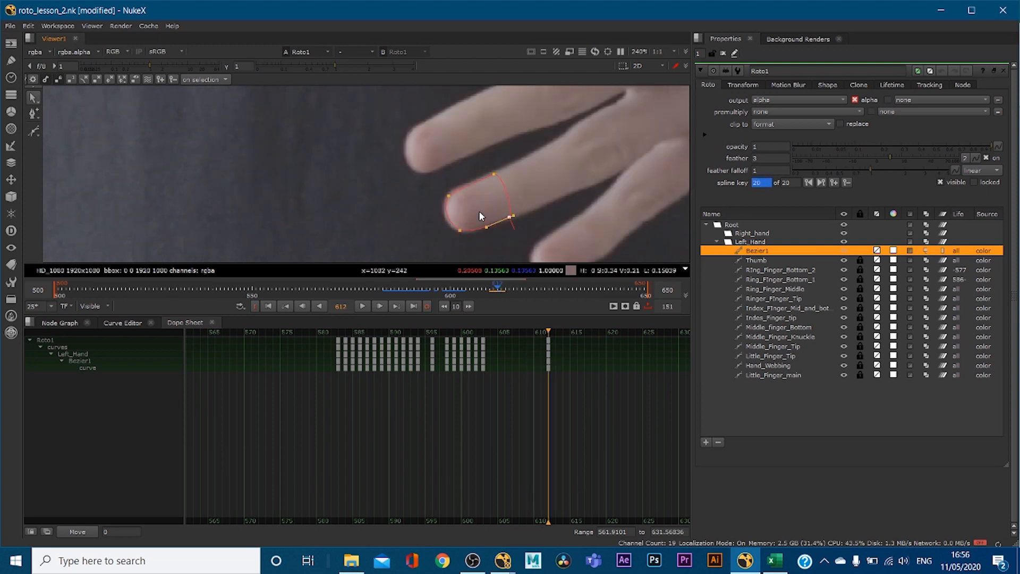
drag(378, 137, 545, 234)
key(Right)
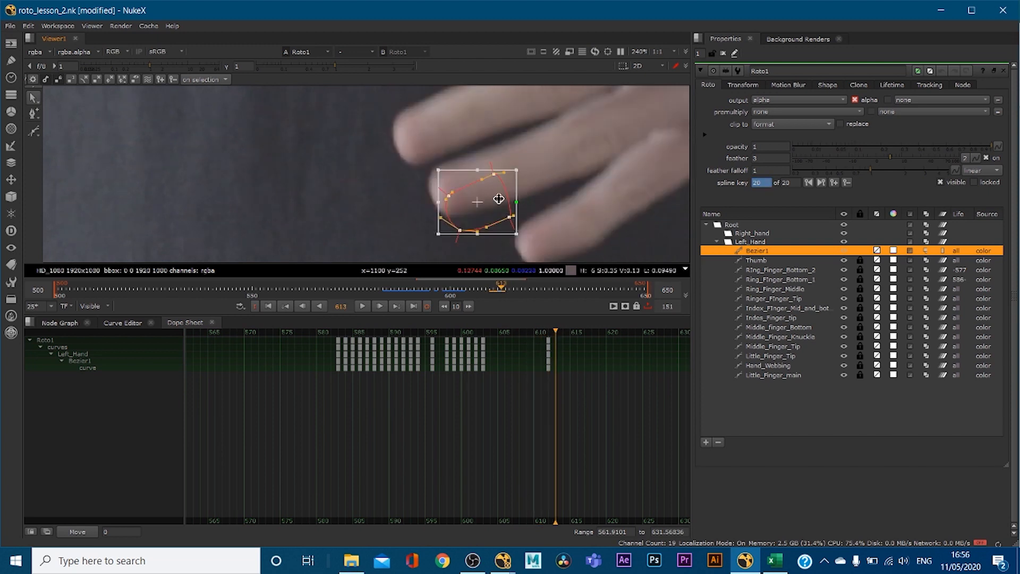
key(Left)
key(Left)
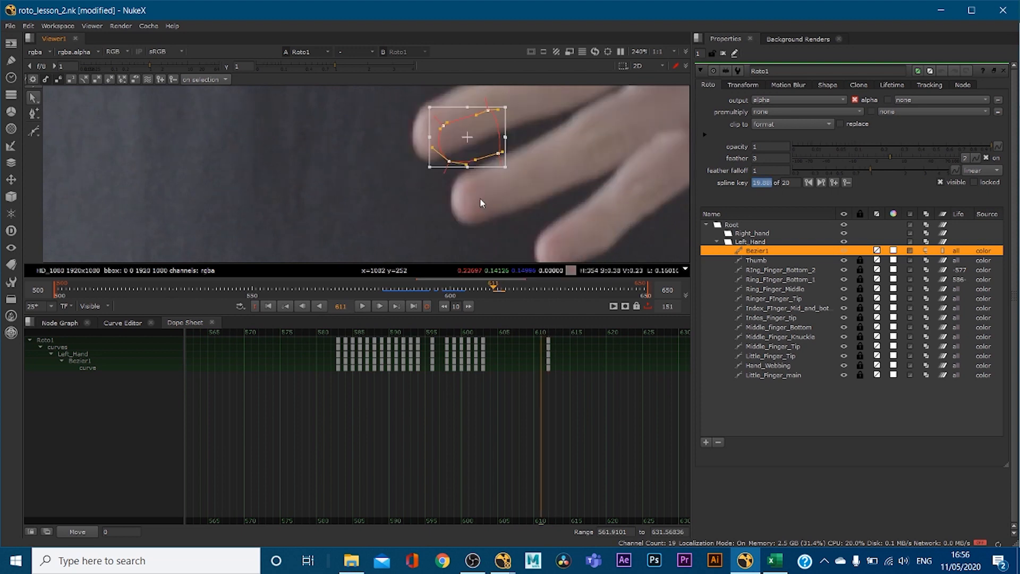
drag(478, 148, 490, 197)
Step: On frame 611, rotate the whole outline slightly to match the ring finger's angle
click(394, 177)
drag(541, 229, 445, 158)
drag(533, 157, 533, 155)
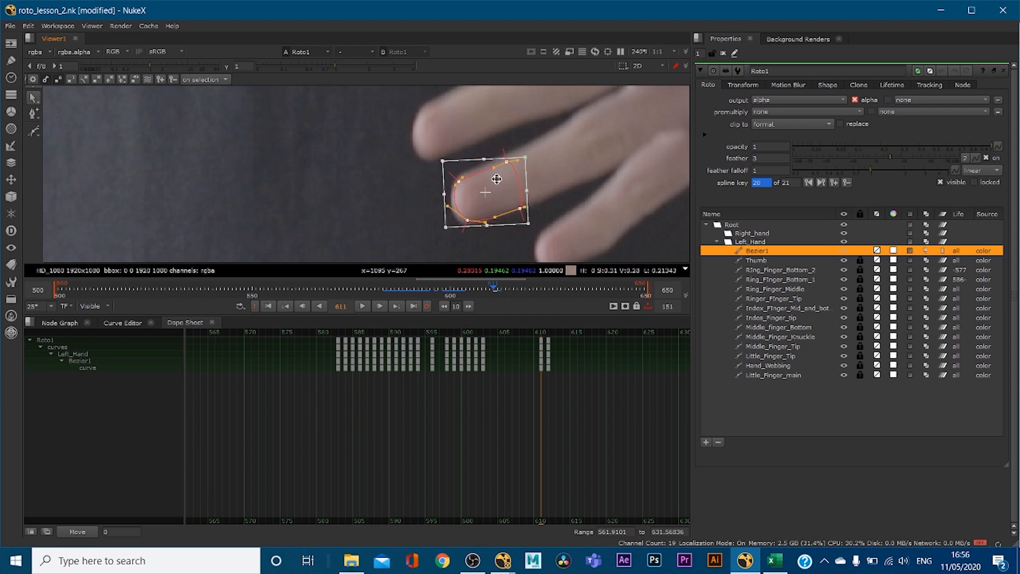
drag(529, 158, 538, 141)
Step: On frame 611, refine the outline's upper and lower points to the fingertip's edges and check them against the matte
click(465, 222)
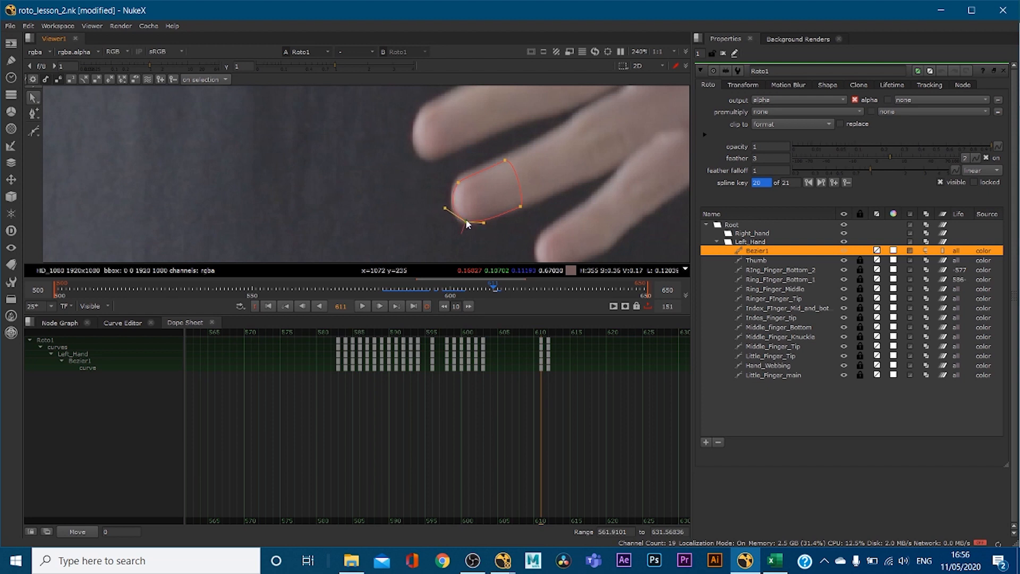
click(504, 160)
click(467, 222)
click(460, 184)
key(a)
key(a)
click(511, 160)
click(460, 181)
key(a)
key(a)
key(a)
key(a)
Step: On frame 607, select the whole outline, reposition and rotate it to match the ring finger's angle, and check the matte
drag(550, 234, 486, 209)
key(Left)
key(Left)
key(Left)
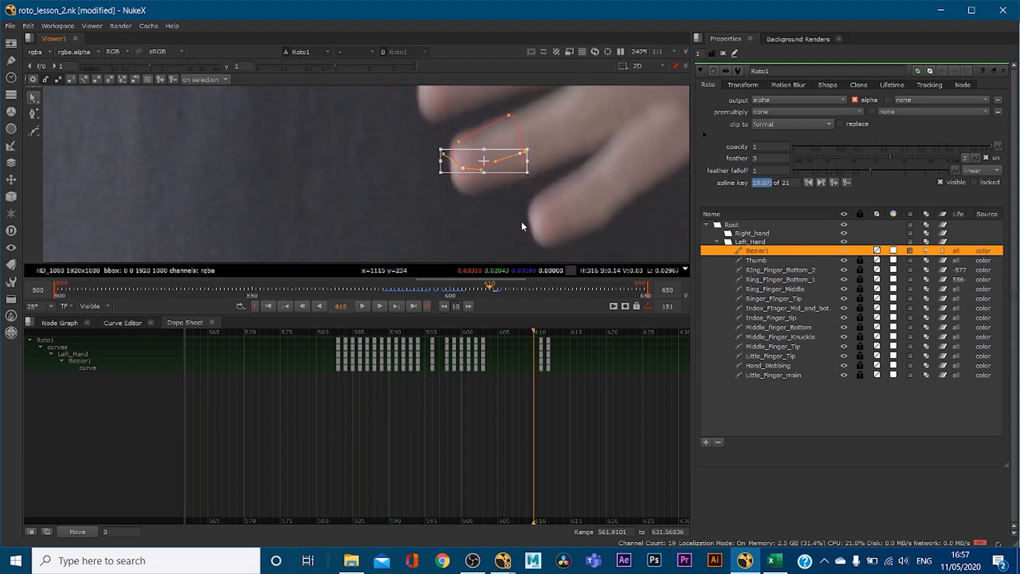
scroll(538, 146, down, 2)
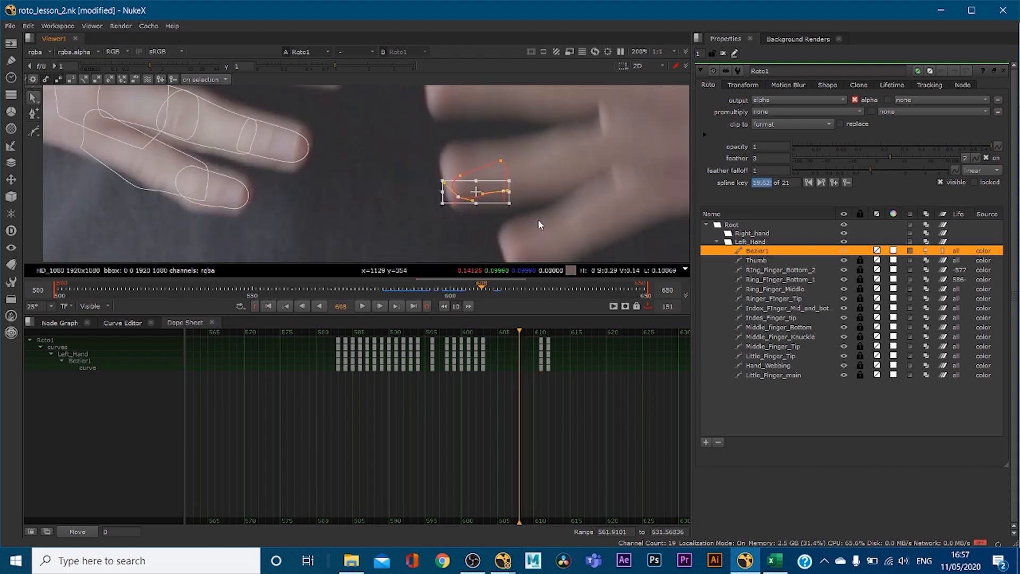
key(Left)
drag(540, 119, 431, 182)
drag(534, 137, 480, 149)
key(a)
scroll(502, 157, up, 6)
key(a)
scroll(500, 163, down, 3)
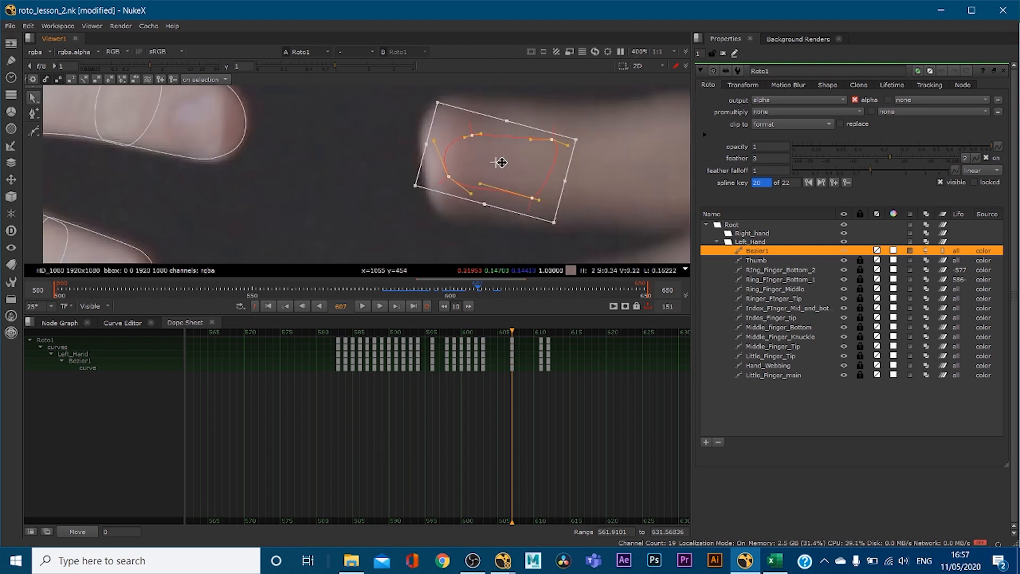
Step: On frame 607, move the outline's individual points outward to fit the ring fingertip's tip and edges
key(a)
key(a)
click(483, 155)
click(441, 150)
drag(420, 192, 422, 146)
click(519, 156)
drag(521, 155, 525, 143)
drag(503, 213, 471, 214)
Step: On frame 607, nudge the two upper points toward the finger's upper edge while comparing the outline with the matte
key(a)
key(a)
key(a)
key(a)
key(a)
key(a)
drag(421, 146, 417, 140)
key(a)
key(a)
drag(525, 143, 526, 141)
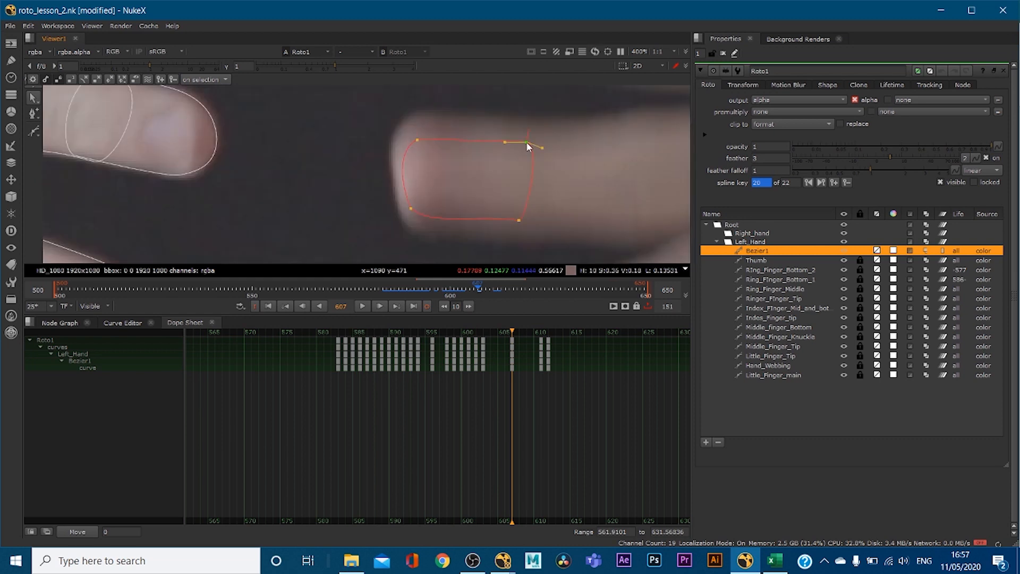
drag(418, 139, 416, 136)
key(a)
key(a)
Step: On frame 605, select the whole outline and shift it onto the ring fingertip
scroll(468, 139, down, 2)
key(Left)
middle_drag(515, 127, 514, 188)
scroll(518, 187, down, 1)
key(Left)
drag(530, 211, 399, 109)
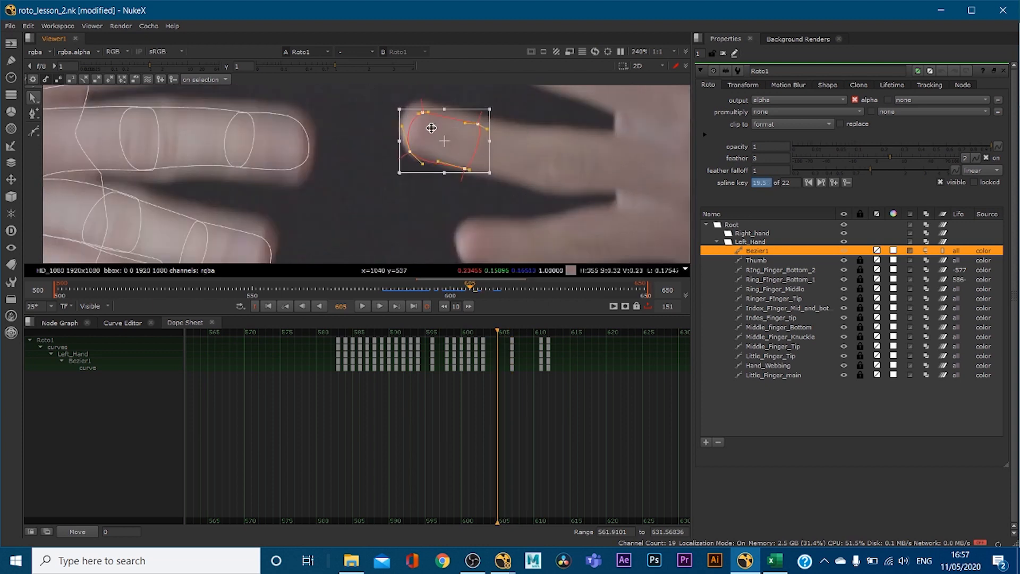
scroll(446, 142, up, 2)
drag(448, 140, 447, 139)
Step: On frame 605, pull the outline's tip points and handle outward to the fingertip's edge, adjust the base points and check the matte
click(494, 124)
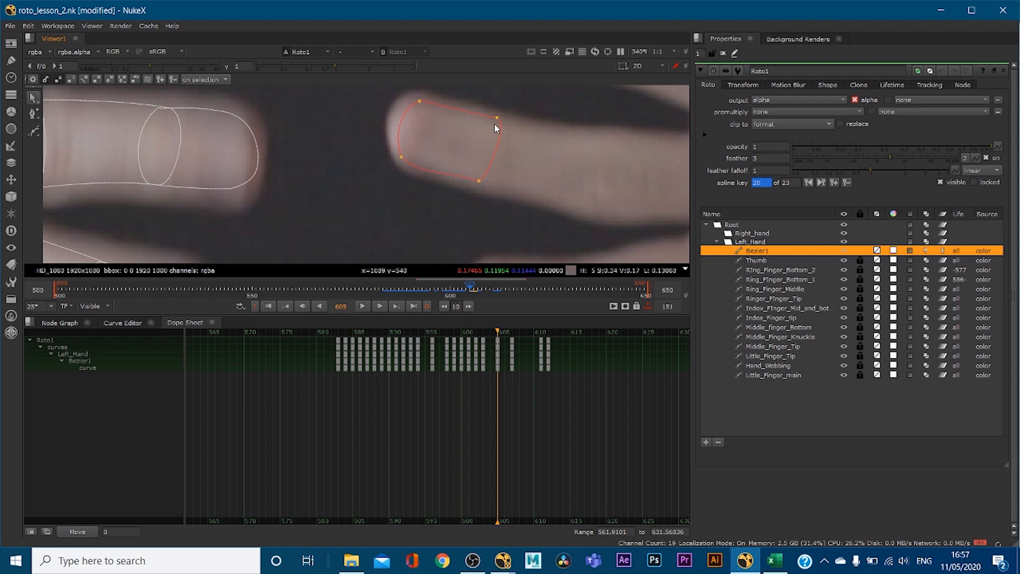
drag(417, 98, 411, 96)
drag(400, 154, 396, 153)
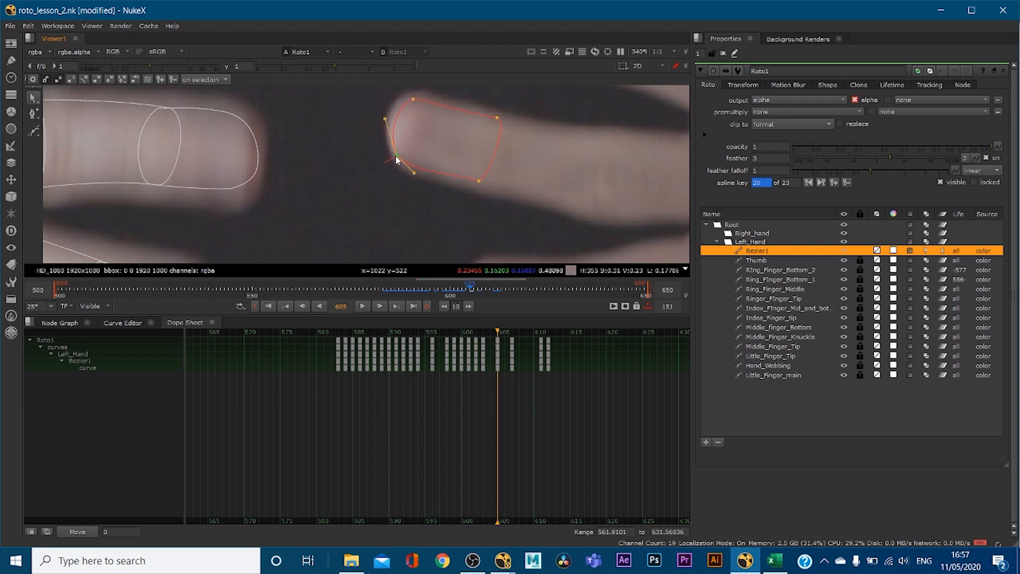
drag(382, 119, 386, 113)
key(a)
key(a)
click(497, 118)
click(479, 182)
key(a)
Step: Step between frames 604 and 607 to check how the outline follows the ring fingertip
key(Left)
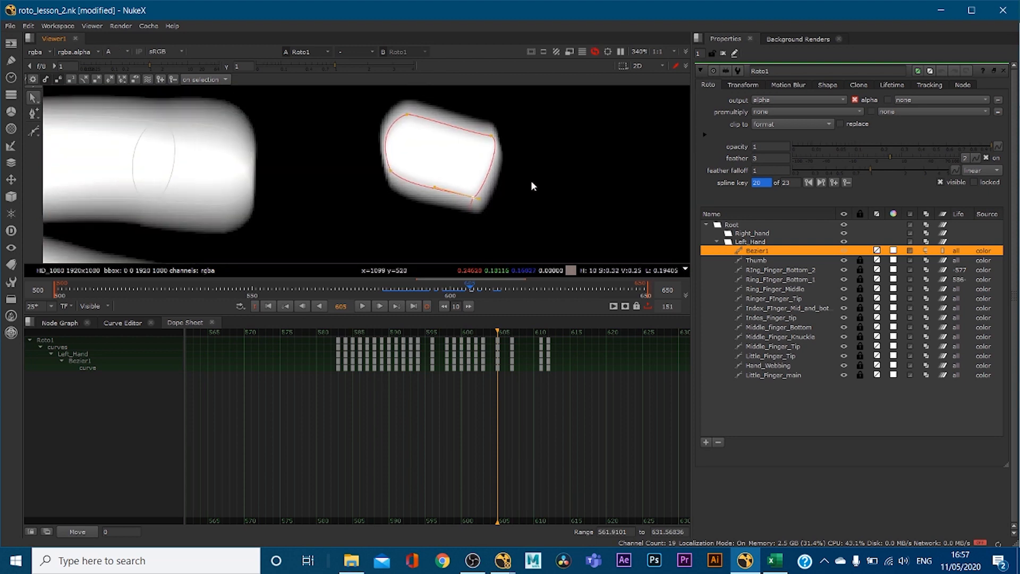
key(a)
key(Left)
key(Right)
key(Right)
key(Right)
key(Right)
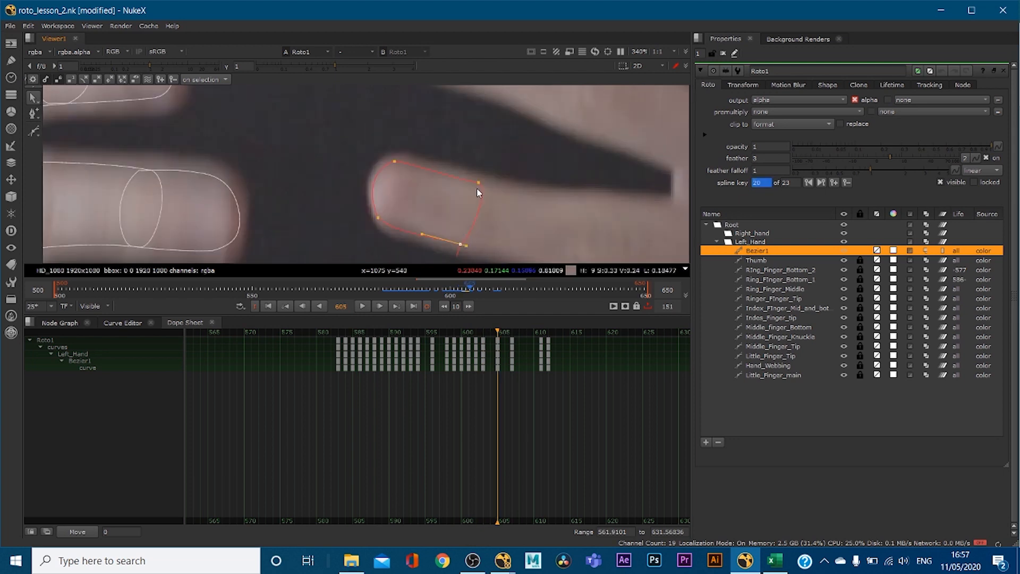
key(Right)
key(minus)
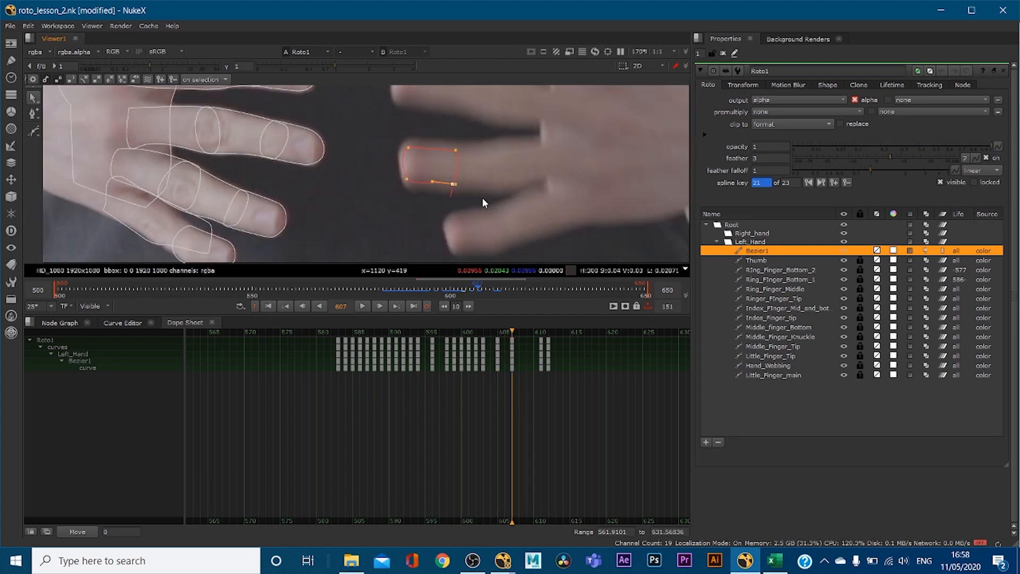
Step: On frame 609, select the whole fingertip outline, shift it onto the ring fingertip and fit it to the finger's width
middle_drag(466, 157, 446, 126)
drag(348, 142, 506, 216)
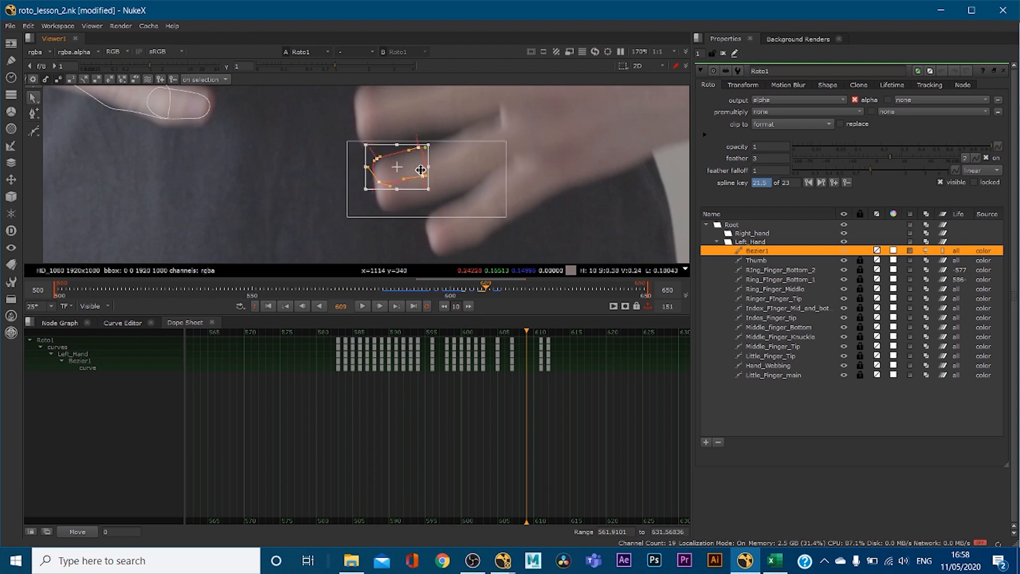
scroll(413, 171, up, 3)
drag(407, 172, 415, 196)
drag(461, 157, 464, 164)
drag(418, 189, 416, 192)
Step: On frame 609, nudge the outline's base and tip points to the fingertip's edges, checking the matte, and advance to frame 611
key(a)
click(494, 181)
key(a)
key(a)
click(437, 170)
drag(437, 169, 439, 164)
key(a)
drag(368, 183, 370, 179)
drag(368, 222, 371, 227)
drag(440, 220, 444, 221)
key(a)
key(a)
key(a)
key(a)
key(Right)
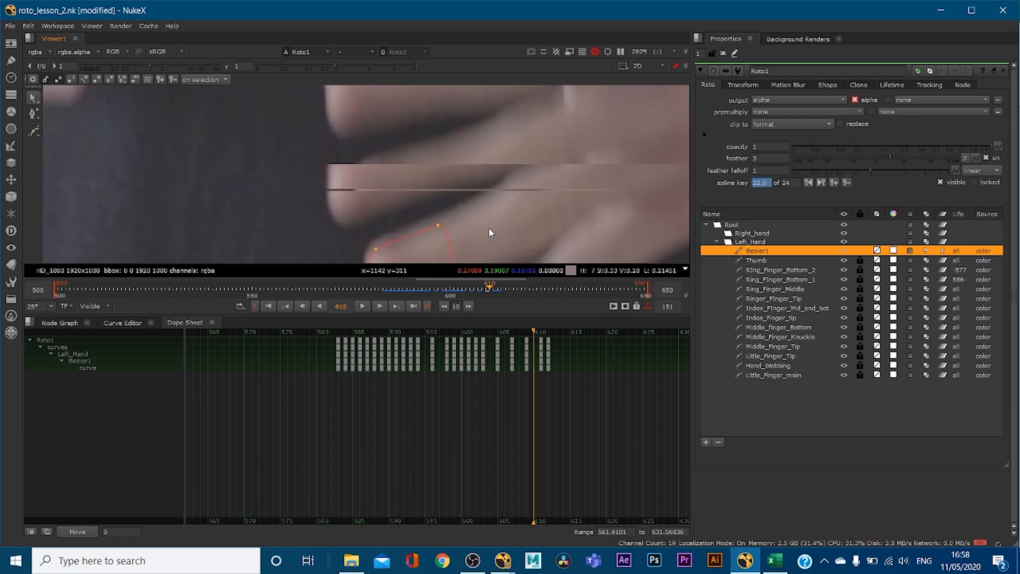
key(Right)
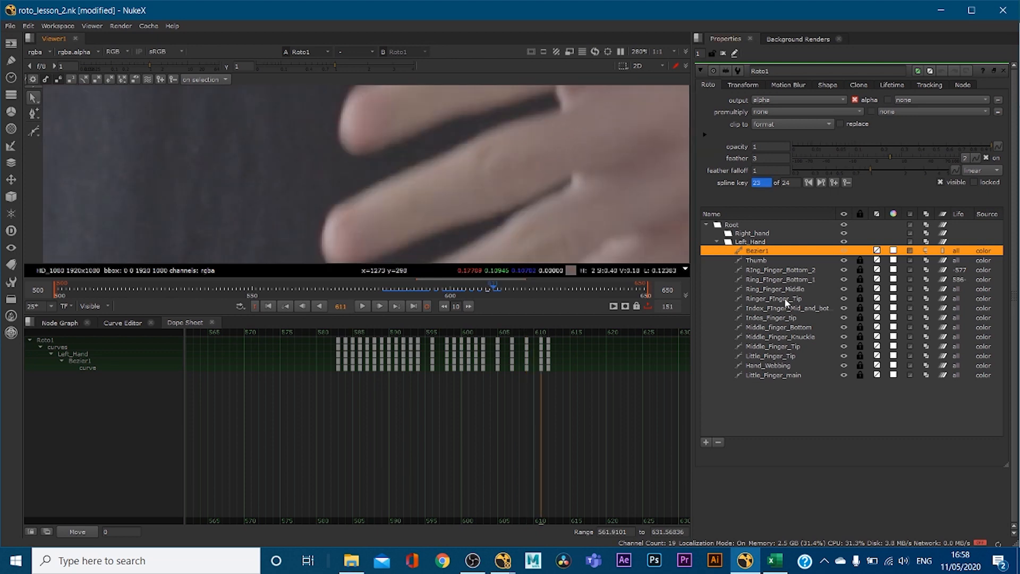
Step: Move the Bezier1 shape from the Left_Hand folder into the Right_hand folder
drag(763, 250, 758, 235)
click(762, 243)
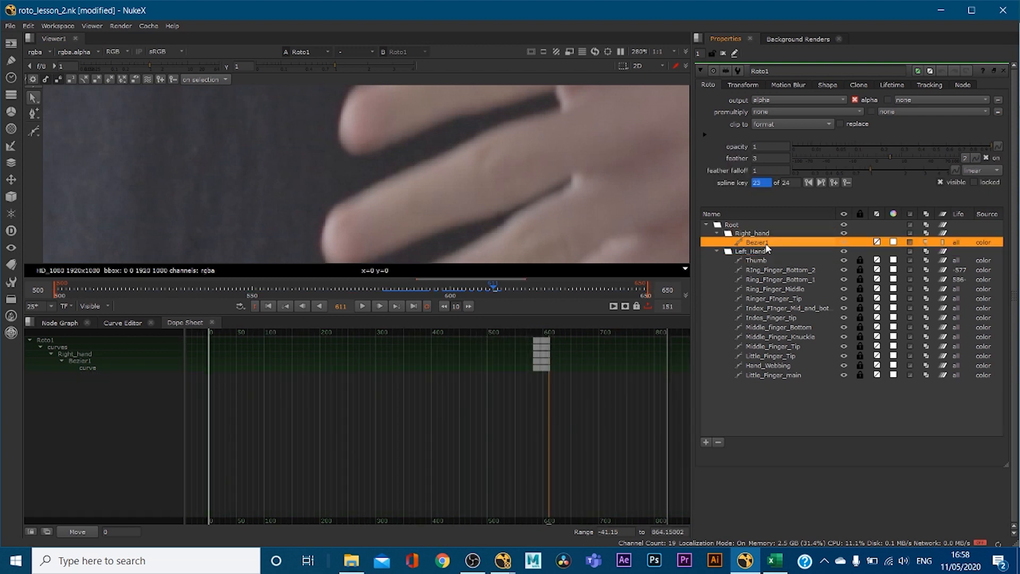
key(Delete)
click(727, 236)
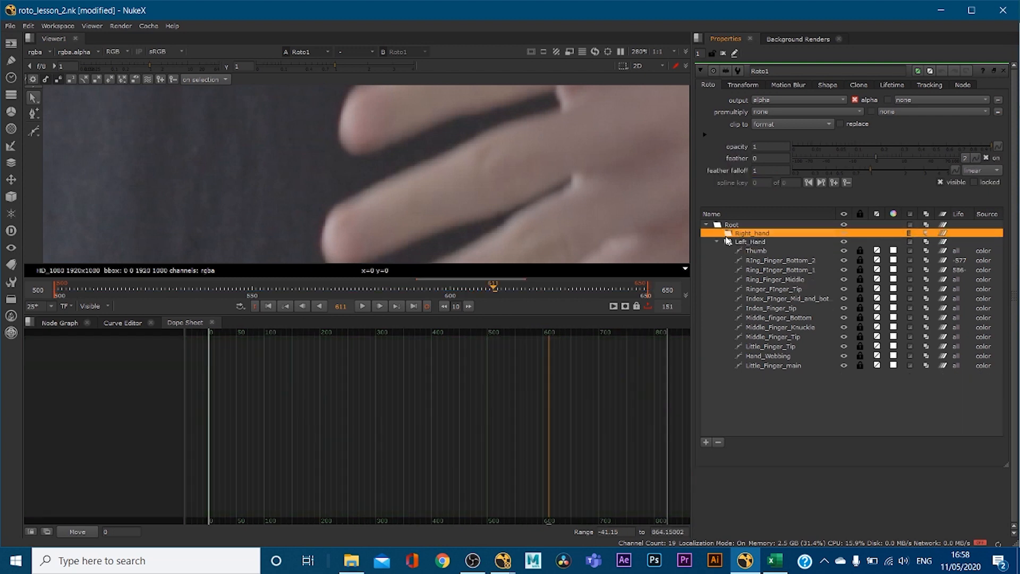
click(750, 242)
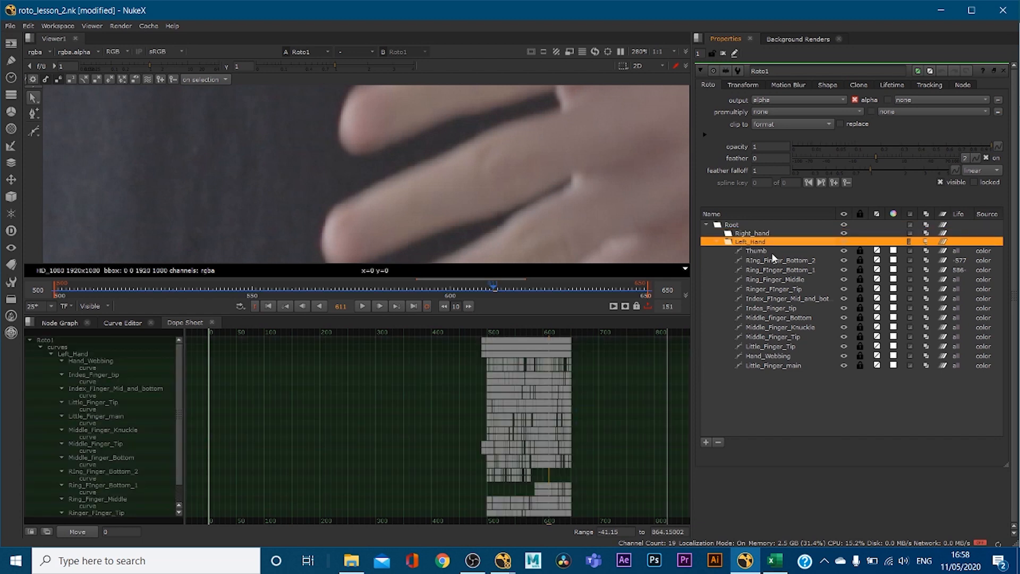
key(ctrl+z)
Step: Rename the Bezier1 shape in the Right_hand folder as Ring_Finger_Tip and compare its keyframe range with the Left_Hand folder's
double_click(761, 243)
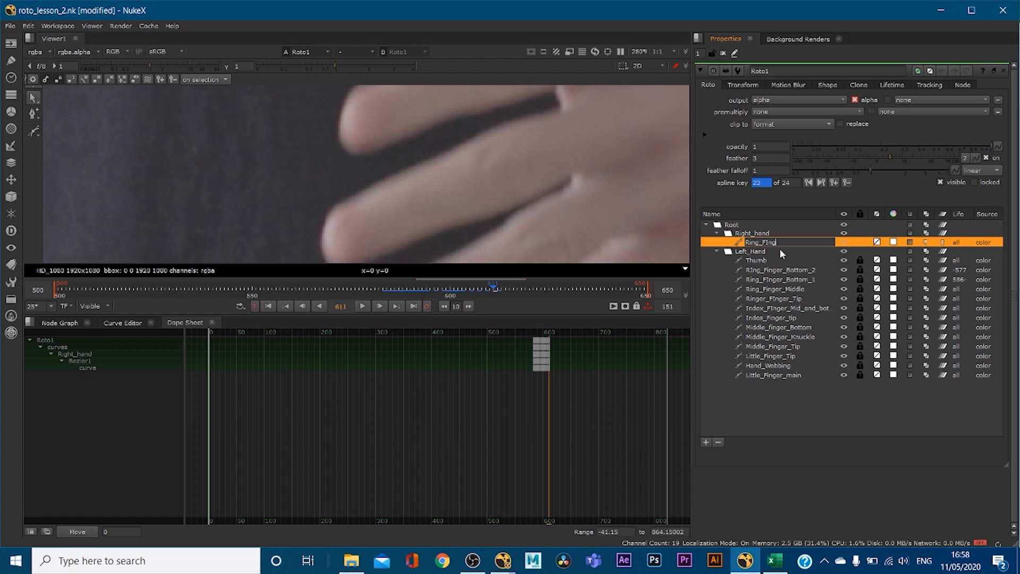
key(Return)
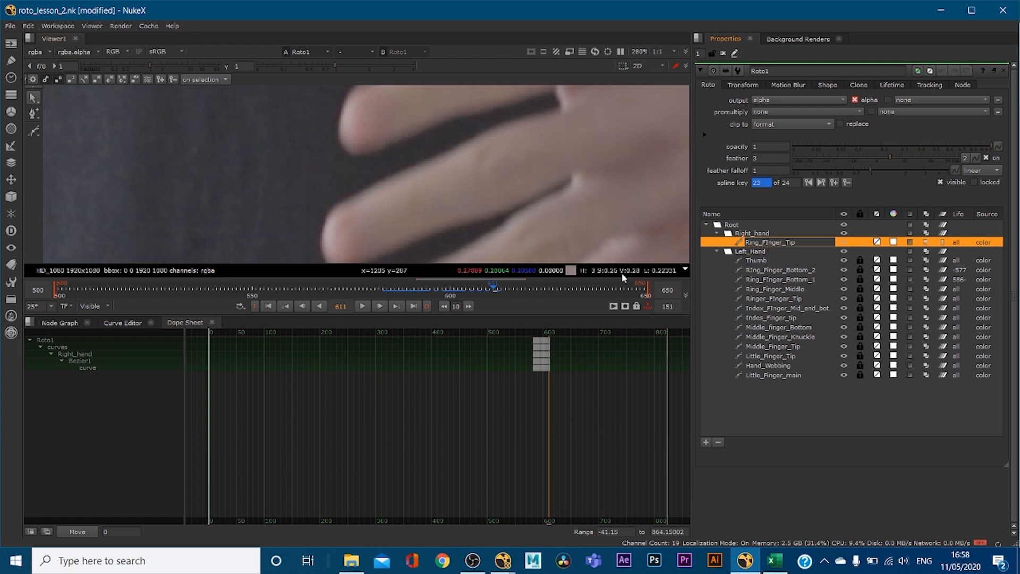
click(439, 447)
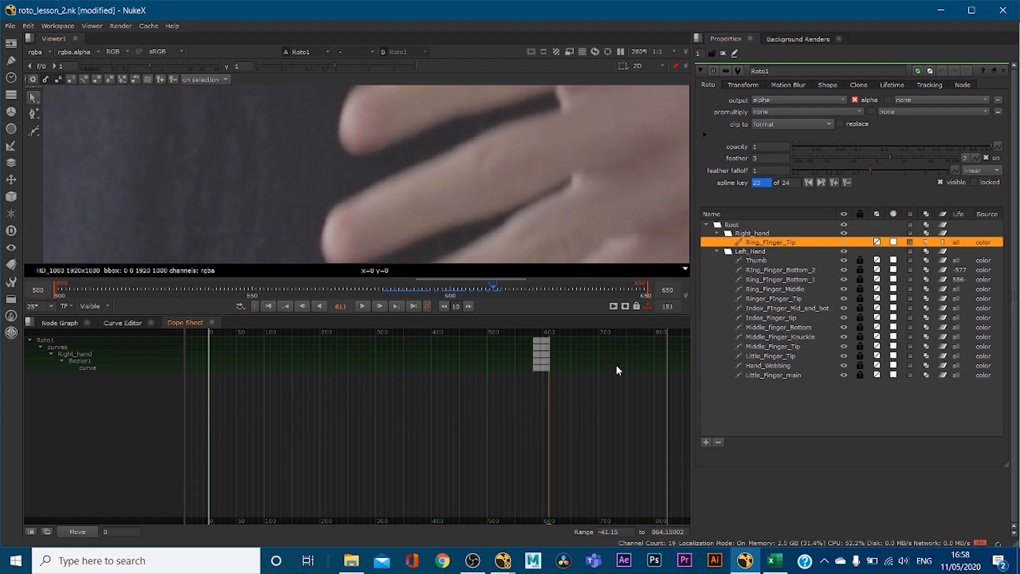
click(745, 252)
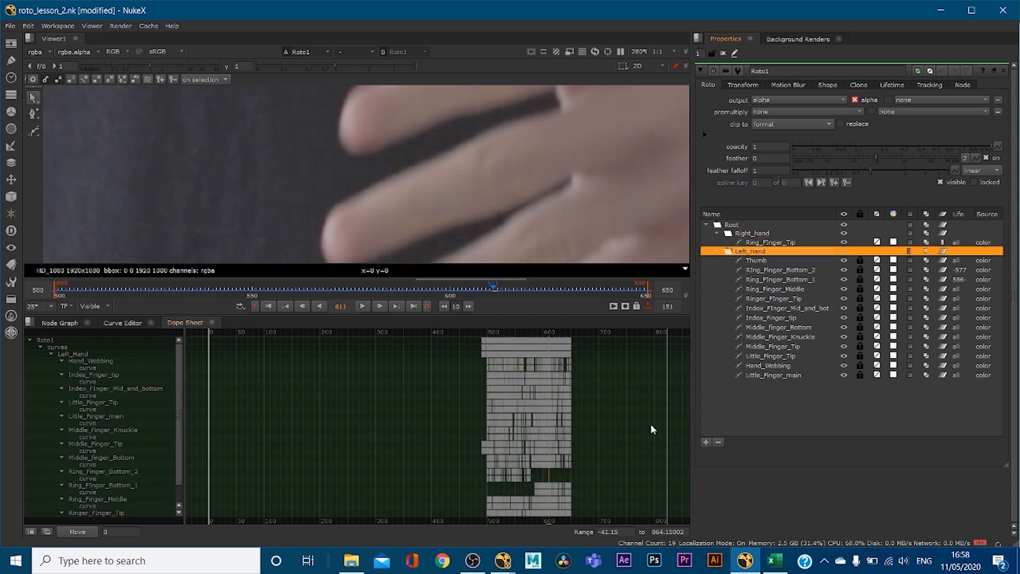
click(765, 244)
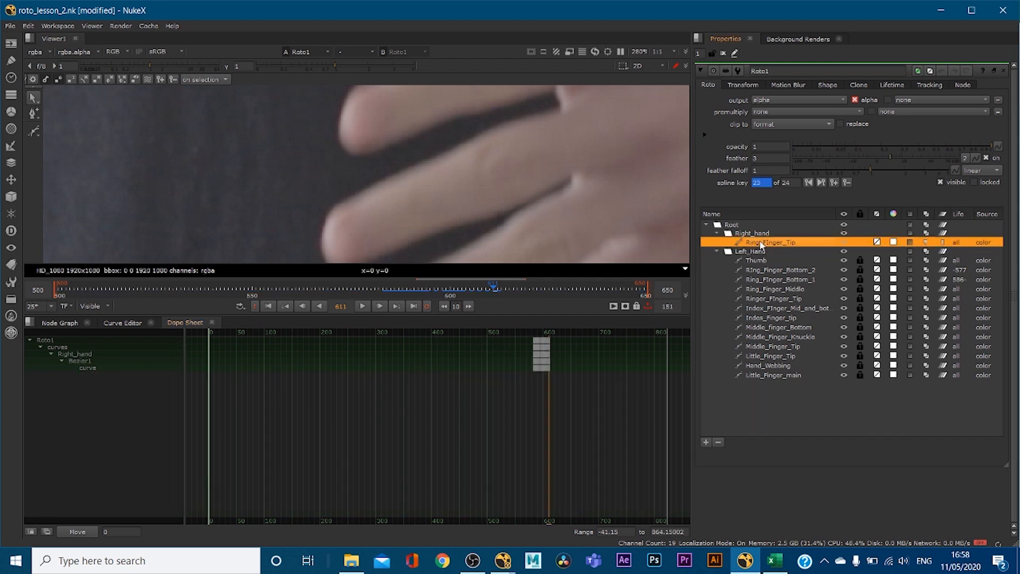
Step: In the node graph, disconnect the Roto1 node's background input from the Read3 footage
click(74, 322)
scroll(349, 225, down, 5)
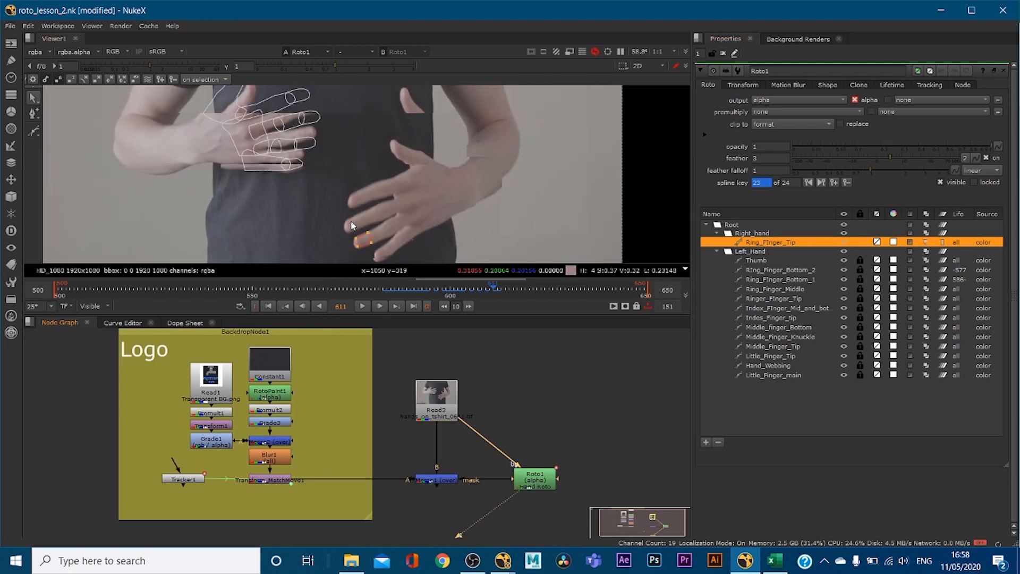
scroll(351, 226, down, 2)
drag(502, 452, 467, 426)
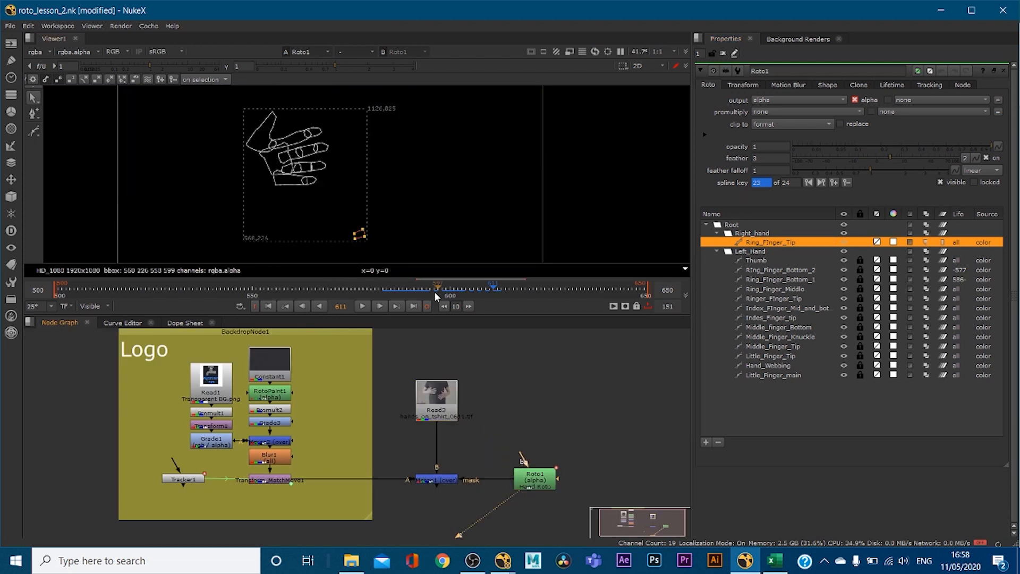
Step: Go to frame 591 and view the Merge1 composite with the roto overlays hidden
drag(436, 295, 414, 294)
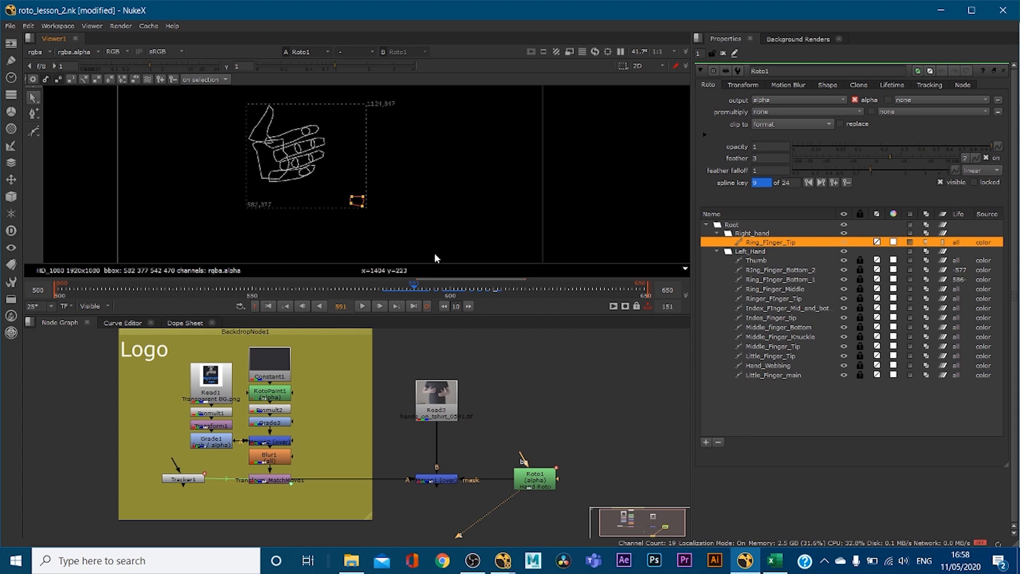
click(428, 477)
key(1)
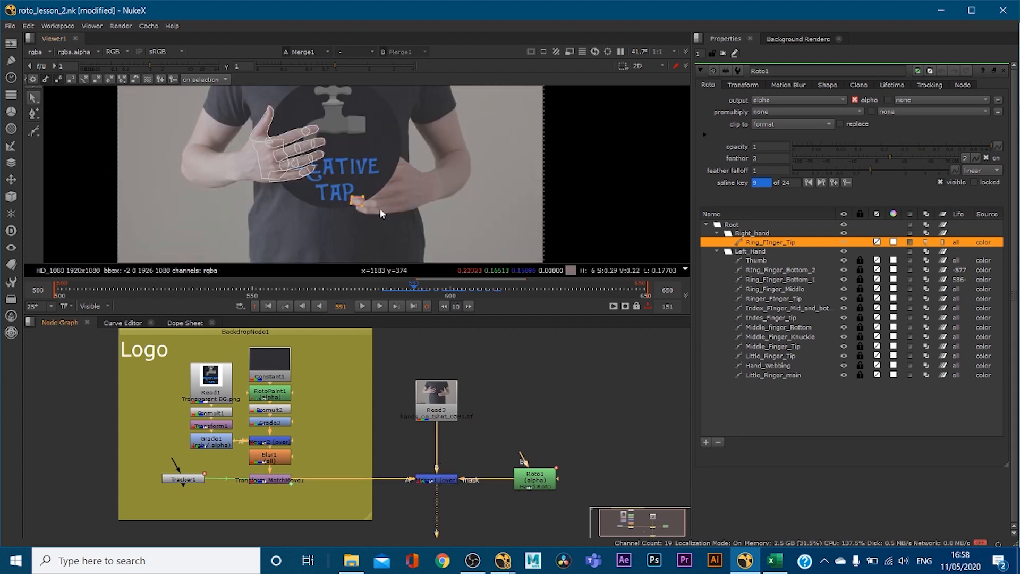
scroll(379, 208, up, 1)
click(329, 219)
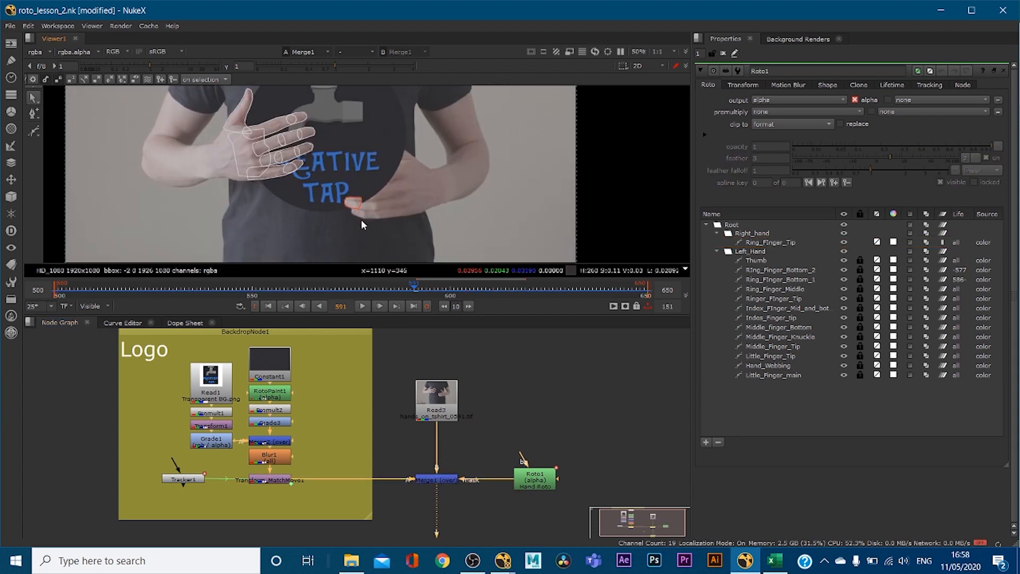
key(o)
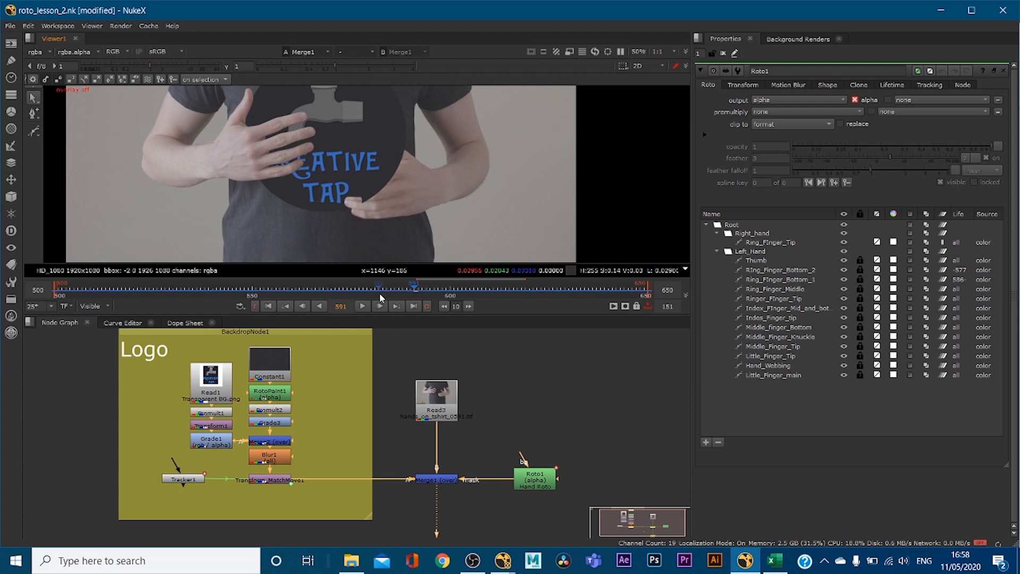